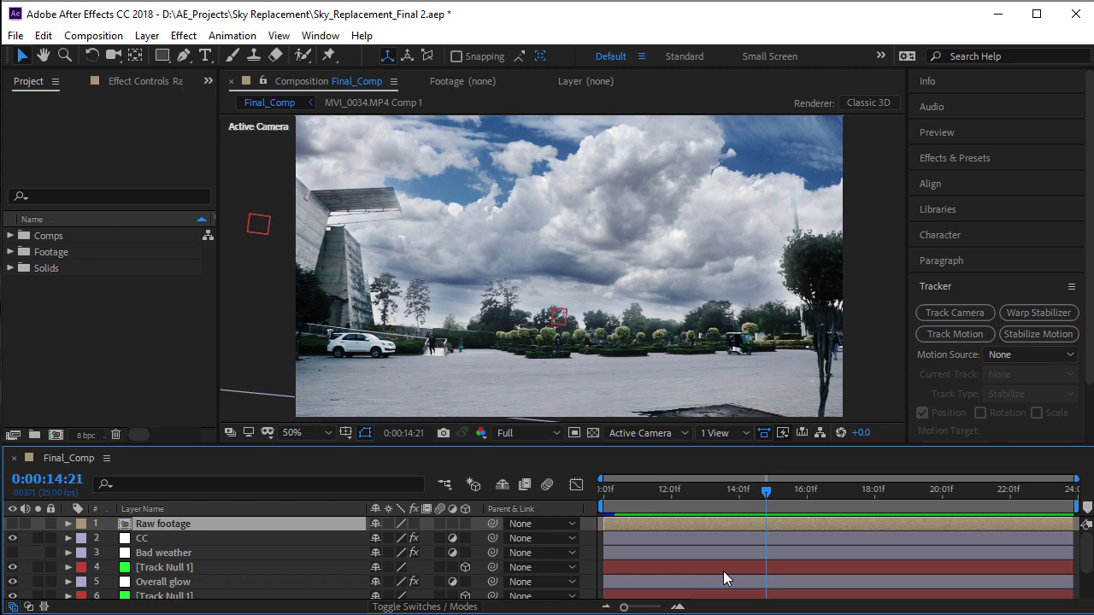
Preview the finished sky replacement in Final_Comp by scrubbing and playing through the shot
{"action": "left_click", "coordinate": [749, 569]}
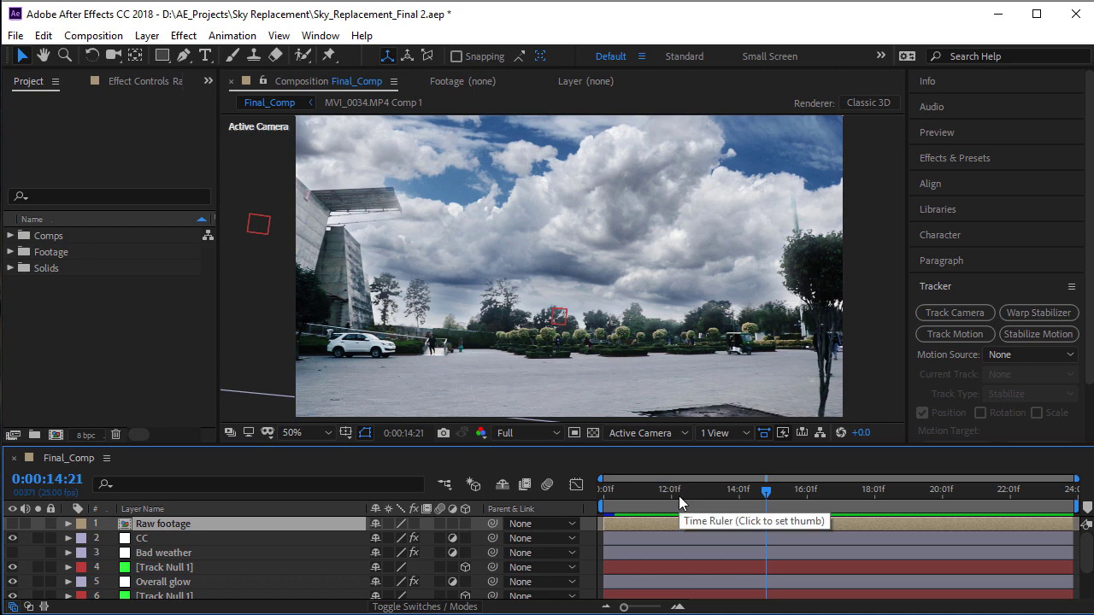
{"action": "left_click_drag", "start_coordinate": [684, 494], "coordinate": [755, 505]}
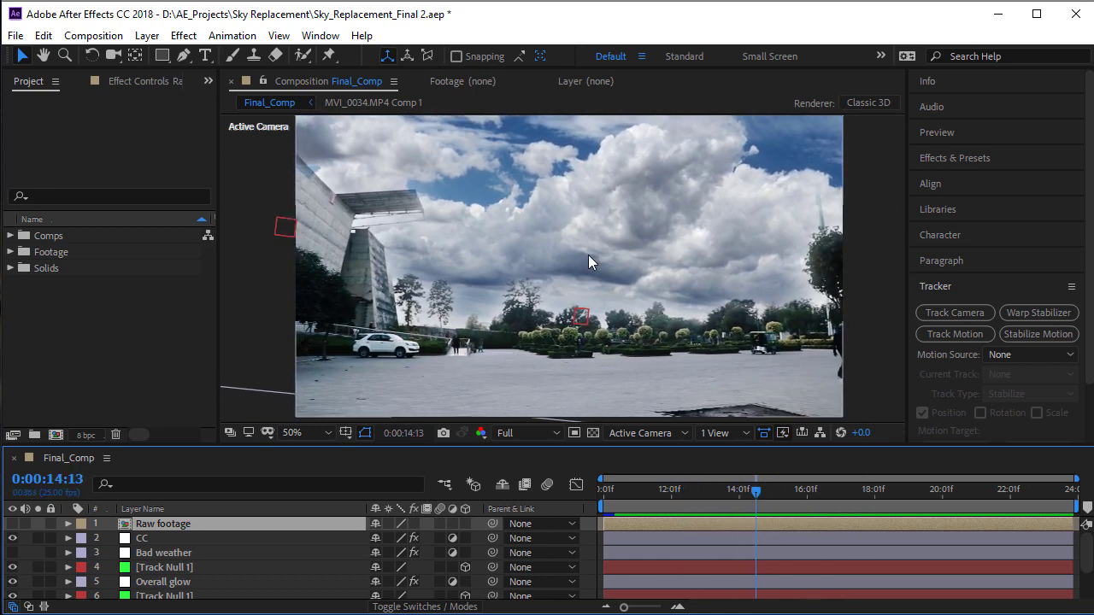
{"action": "key", "text": "period"}
{"action": "key", "text": "comma"}
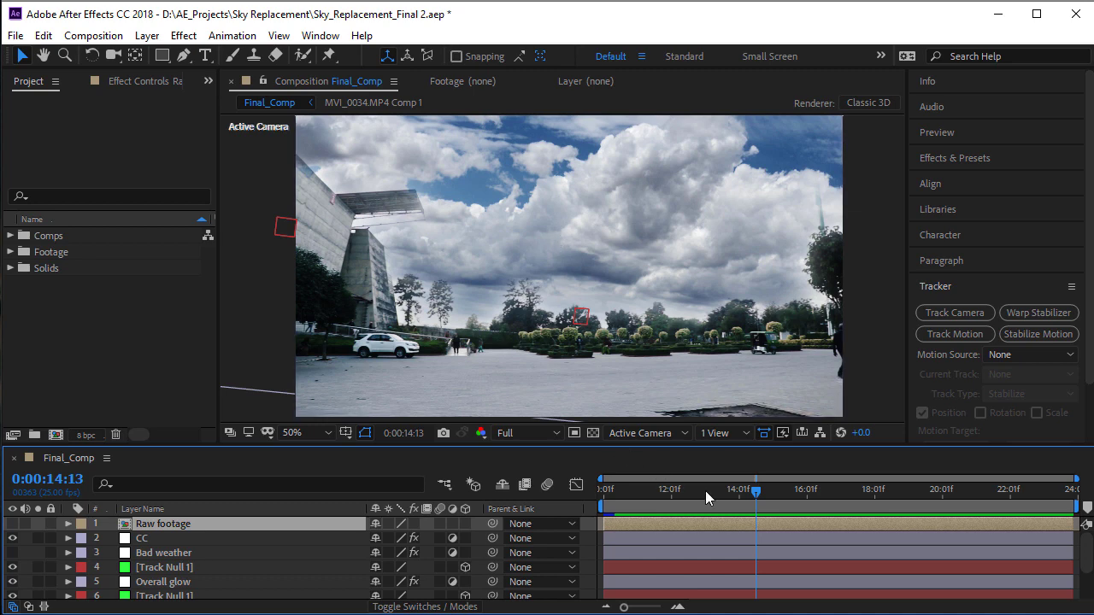
{"action": "left_click_drag", "start_coordinate": [775, 491], "coordinate": [861, 500]}
{"action": "left_click_drag", "start_coordinate": [735, 492], "coordinate": [655, 507]}
{"action": "key", "text": "space"}
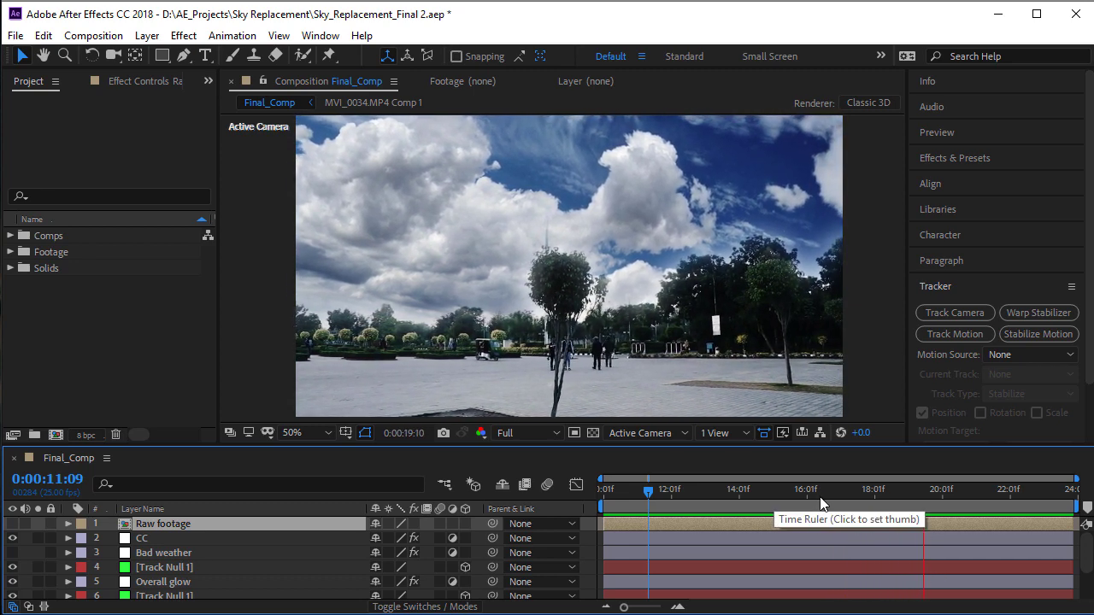
{"action": "left_click_drag", "start_coordinate": [820, 496], "coordinate": [895, 495]}
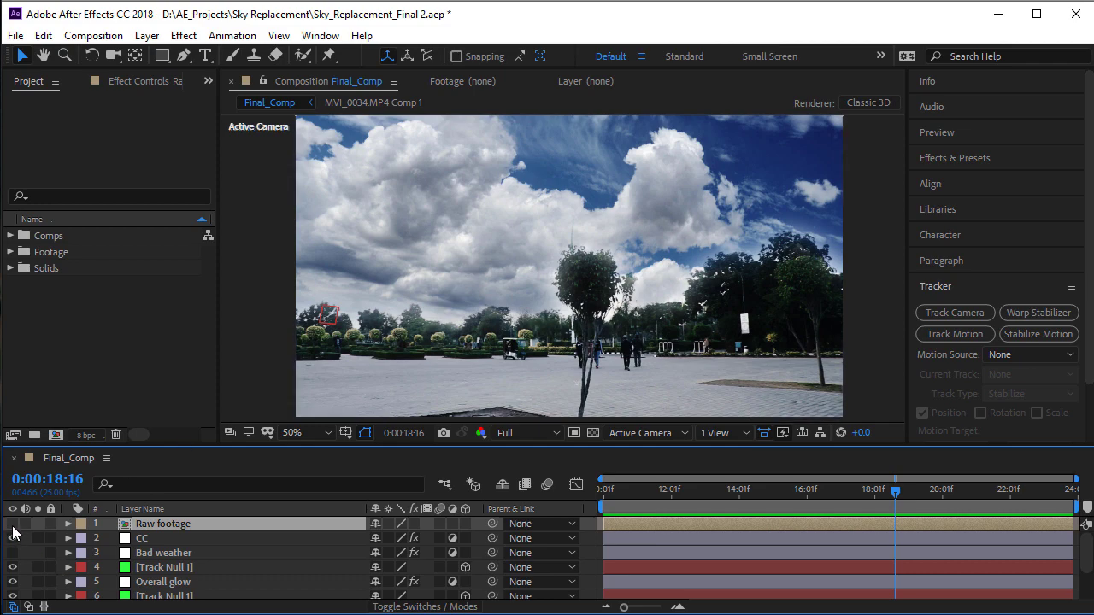
Turn on the Raw footage layer's visibility in Final_Comp and review the original sky across the shot
{"action": "left_click", "coordinate": [12, 524]}
{"action": "left_click_drag", "start_coordinate": [721, 497], "coordinate": [787, 495]}
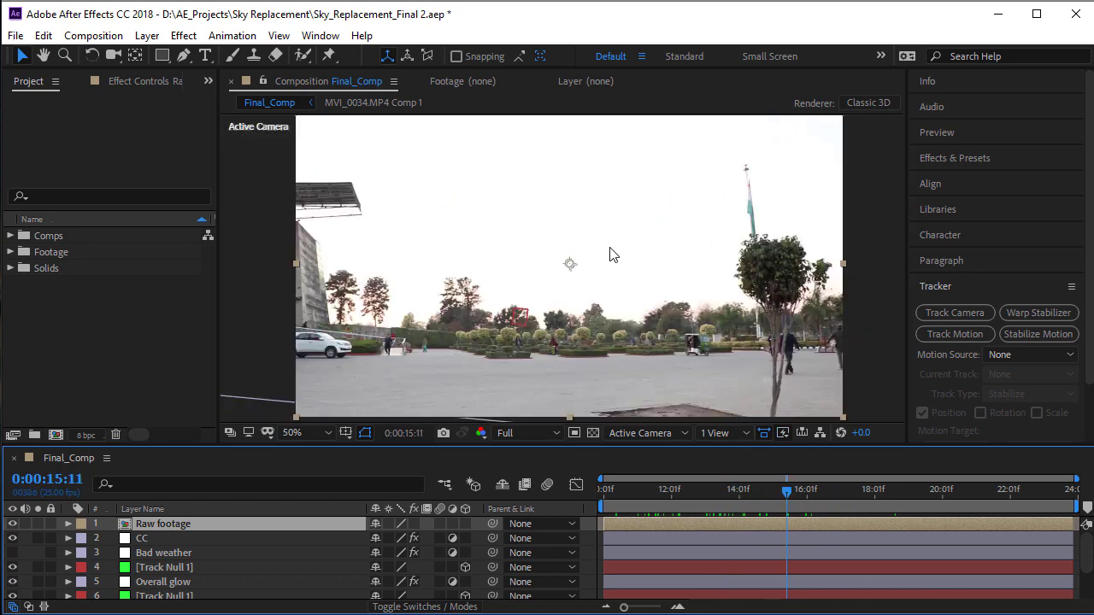
{"action": "scroll", "coordinate": [584, 221], "scroll_direction": "up", "scroll_amount": 1}
{"action": "key", "text": "comma"}
{"action": "key", "text": "comma"}
{"action": "left_click_drag", "start_coordinate": [716, 494], "coordinate": [767, 504]}
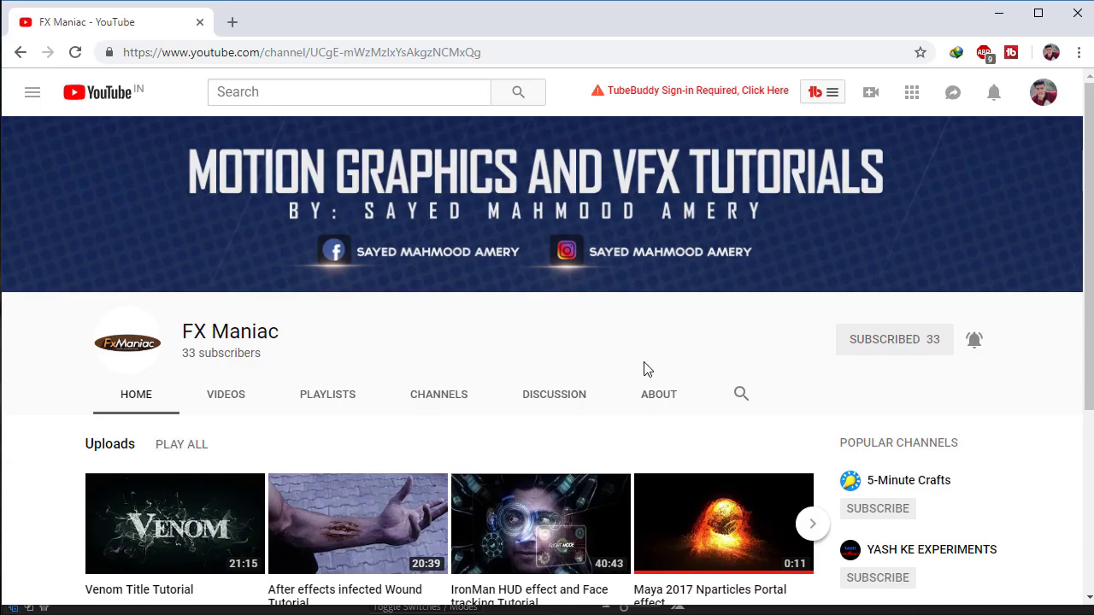
Switch to the browser and look over the uploads on the FX Maniac YouTube channel
{"action": "scroll", "coordinate": [796, 405], "scroll_direction": "down", "scroll_amount": 2}
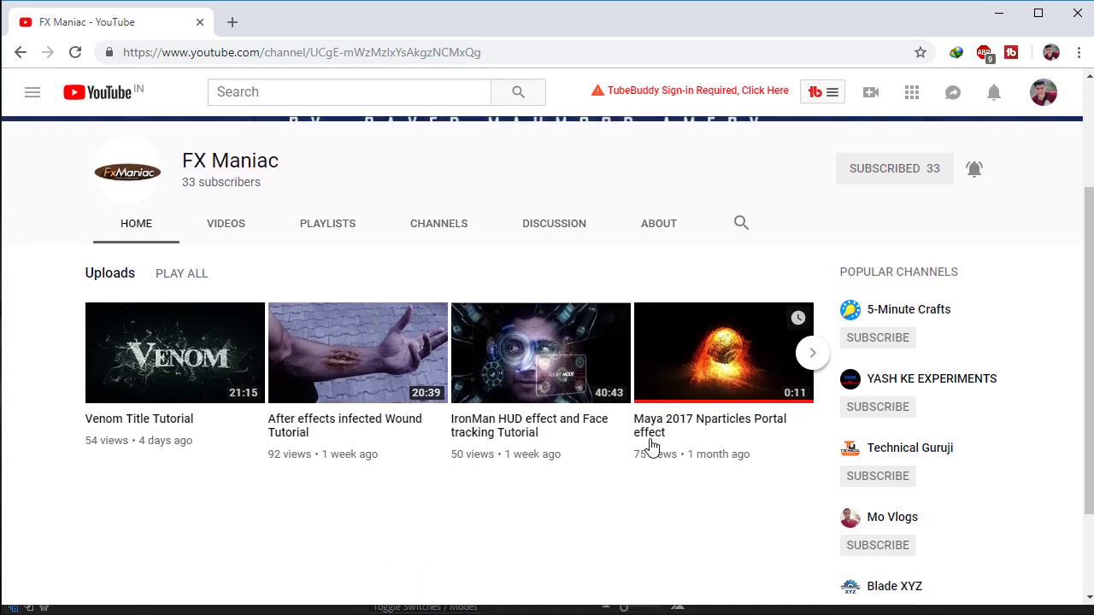
{"action": "scroll", "coordinate": [500, 339], "scroll_direction": "up", "scroll_amount": 2}
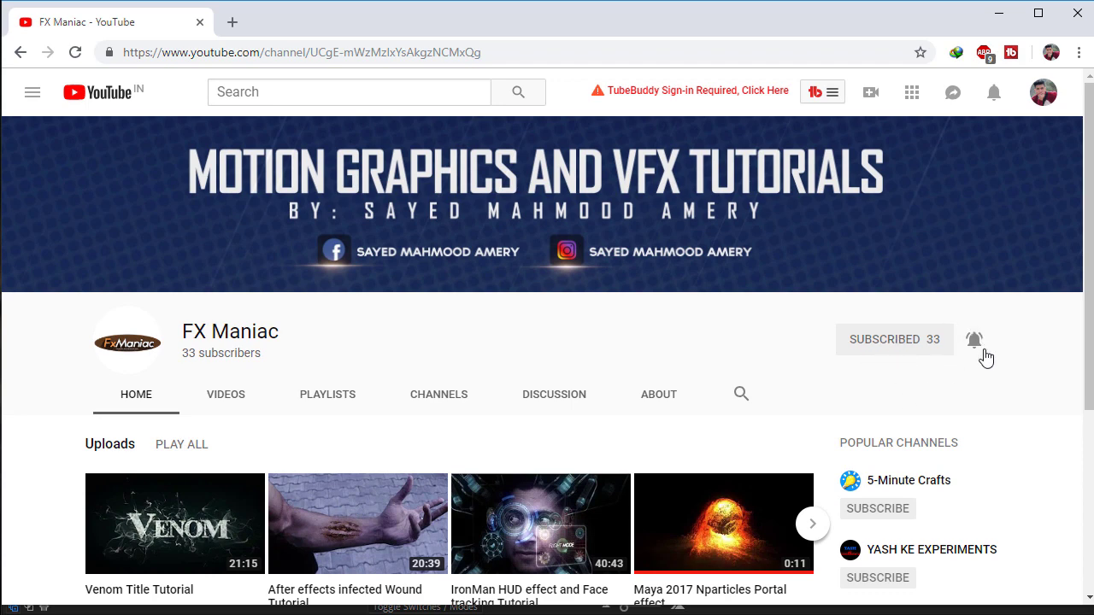
{"action": "scroll", "coordinate": [589, 361], "scroll_direction": "down", "scroll_amount": 3}
{"action": "scroll", "coordinate": [553, 410], "scroll_direction": "up", "scroll_amount": 1}
{"action": "scroll", "coordinate": [495, 413], "scroll_direction": "up", "scroll_amount": 2}
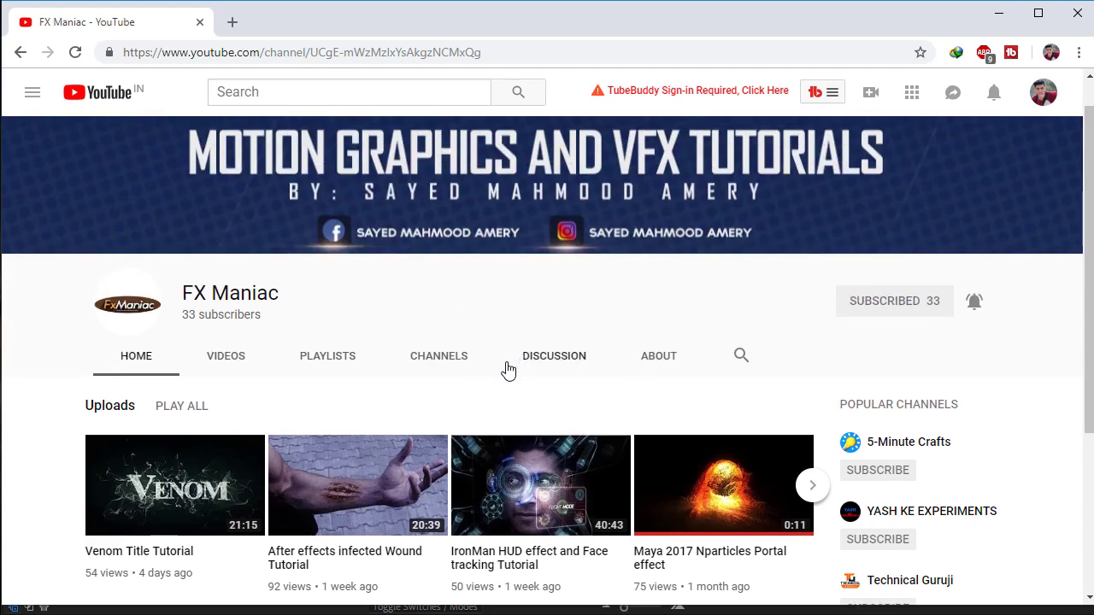
{"action": "scroll", "coordinate": [508, 371], "scroll_direction": "down", "scroll_amount": 3}
{"action": "scroll", "coordinate": [342, 419], "scroll_direction": "up", "scroll_amount": 1}
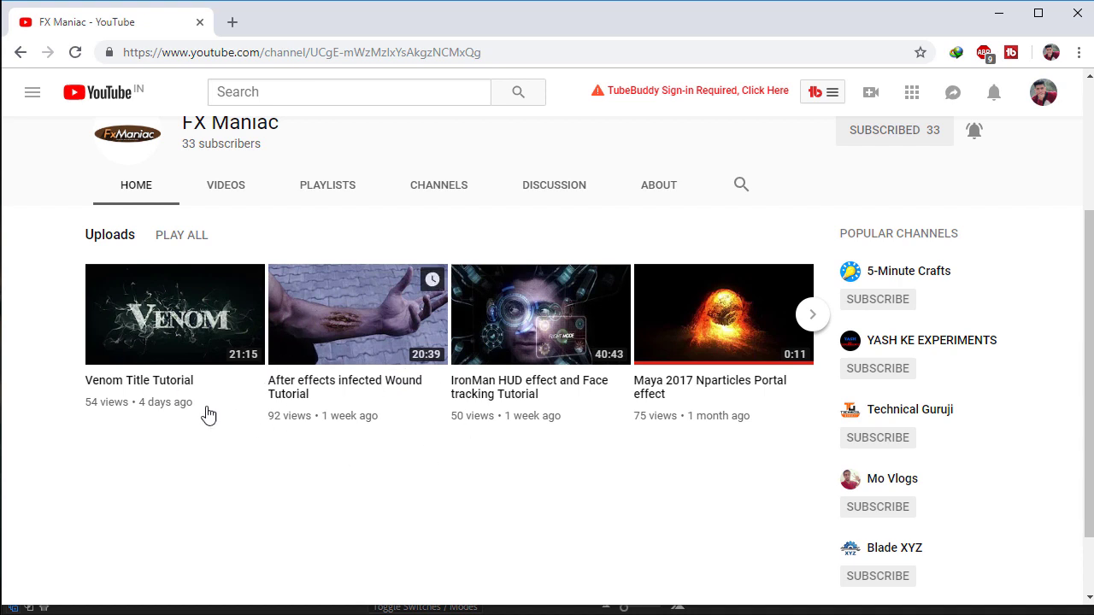
{"action": "left_click", "coordinate": [475, 372]}
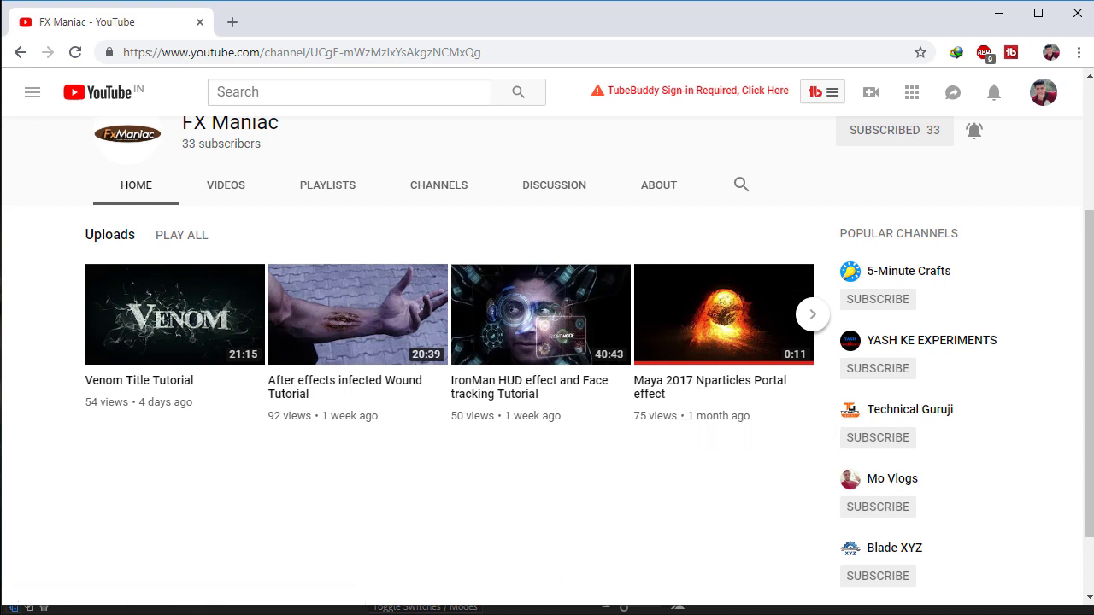
Switch back to After Effects and create a new composition from the Raw Footage clip in the Footage folder
{"action": "key", "text": "alt+Tab"}
{"action": "left_click", "coordinate": [10, 233]}
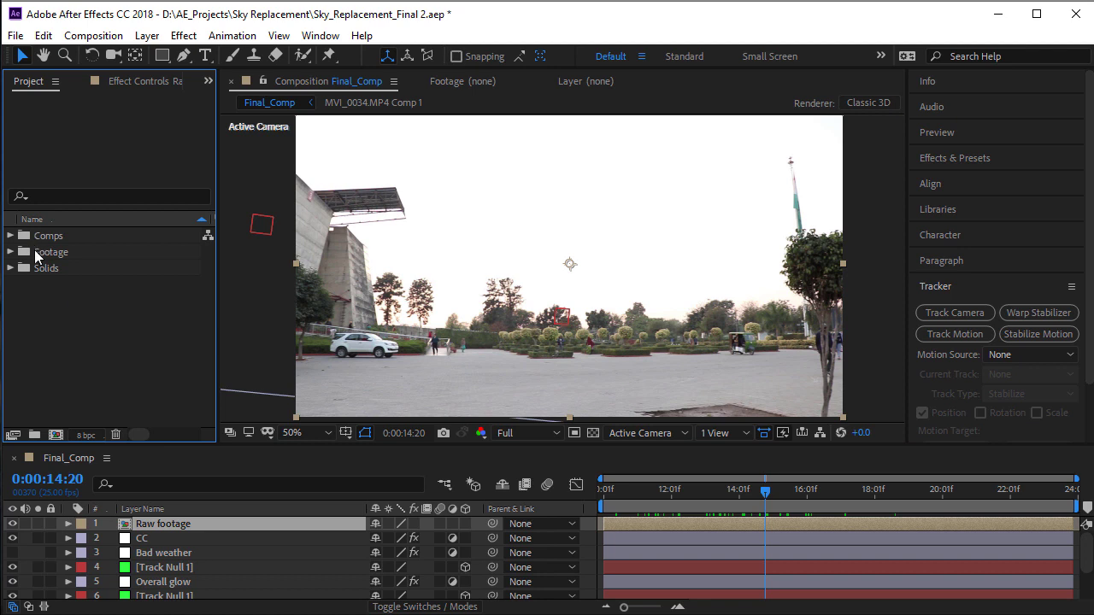
{"action": "left_click", "coordinate": [10, 252]}
{"action": "left_click", "coordinate": [91, 252]}
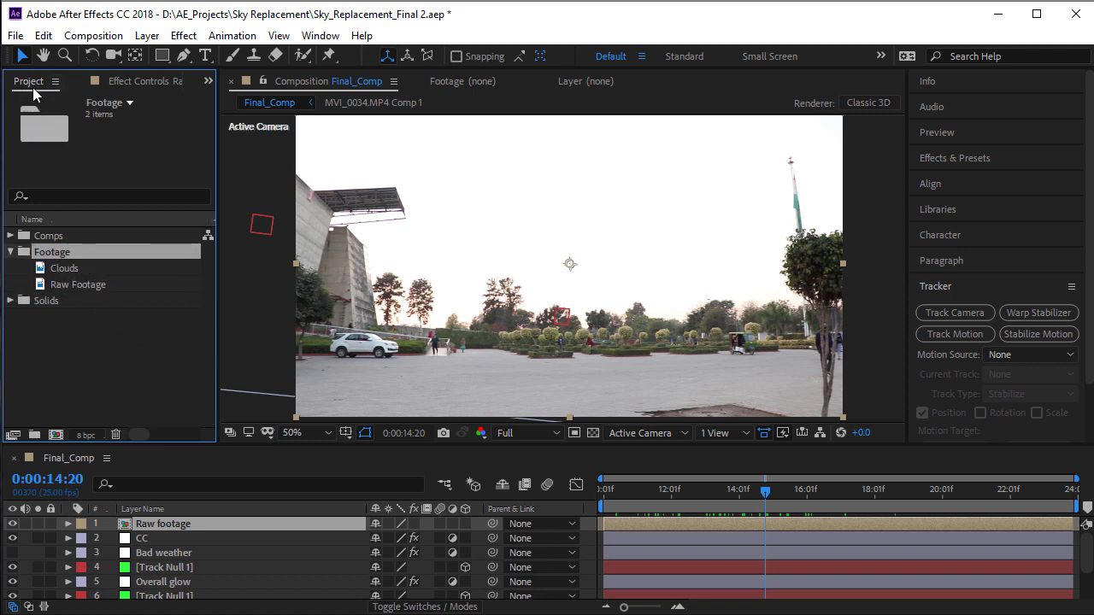
{"action": "left_click", "coordinate": [51, 285]}
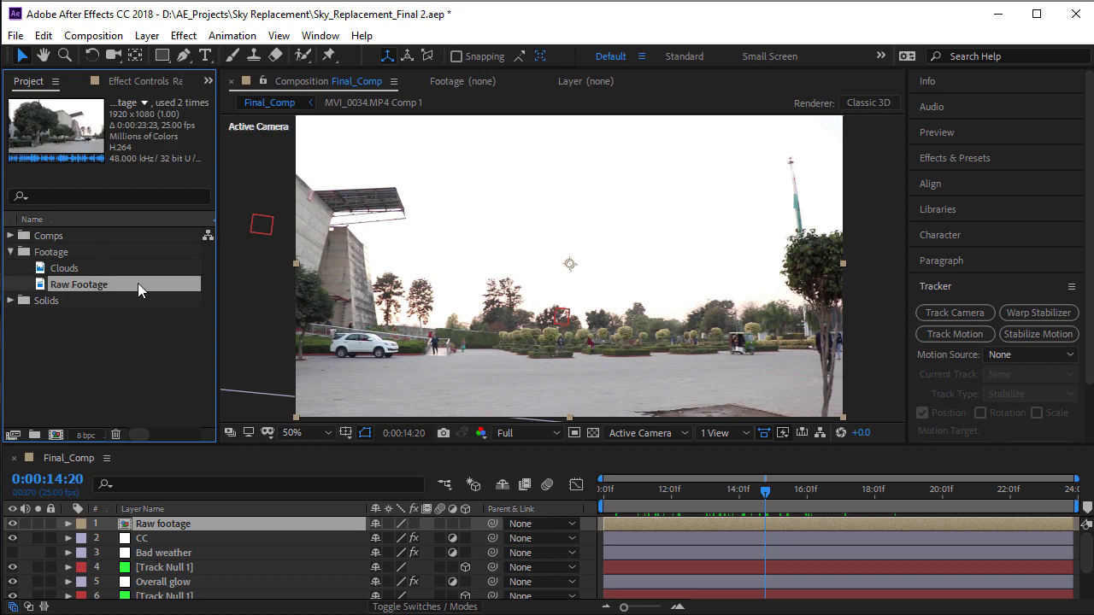
{"action": "left_click_drag", "start_coordinate": [88, 286], "coordinate": [54, 431]}
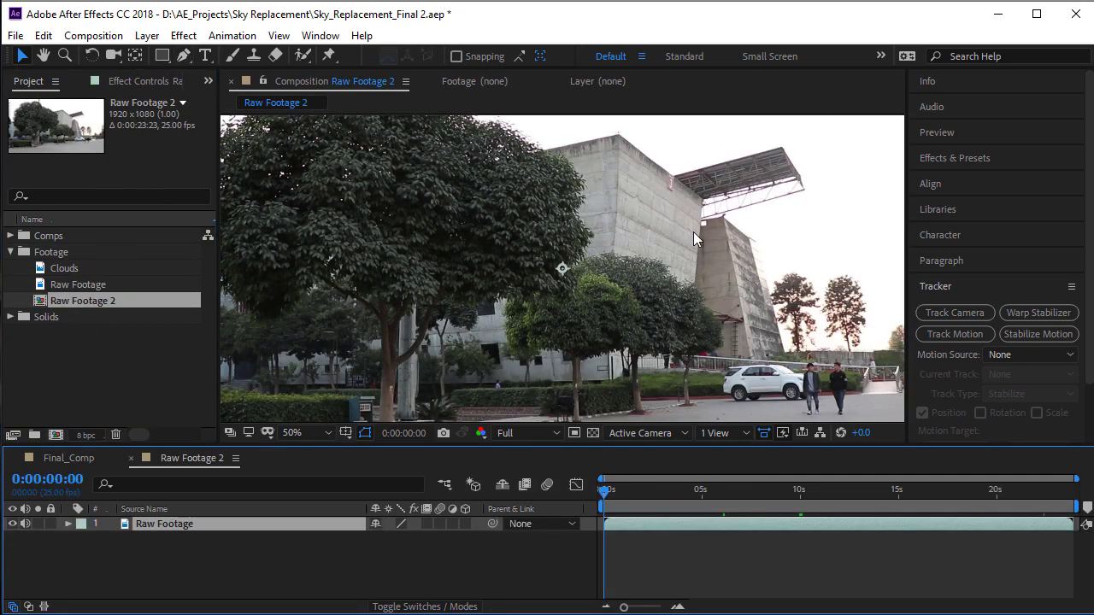
Set the Raw Footage 2 composition's width to 1280 px with the aspect ratio locked to 16:9
{"action": "scroll", "coordinate": [563, 294], "scroll_direction": "down", "scroll_amount": 1}
{"action": "scroll", "coordinate": [561, 297], "scroll_direction": "up", "scroll_amount": 1}
{"action": "scroll", "coordinate": [548, 270], "scroll_direction": "down", "scroll_amount": 1}
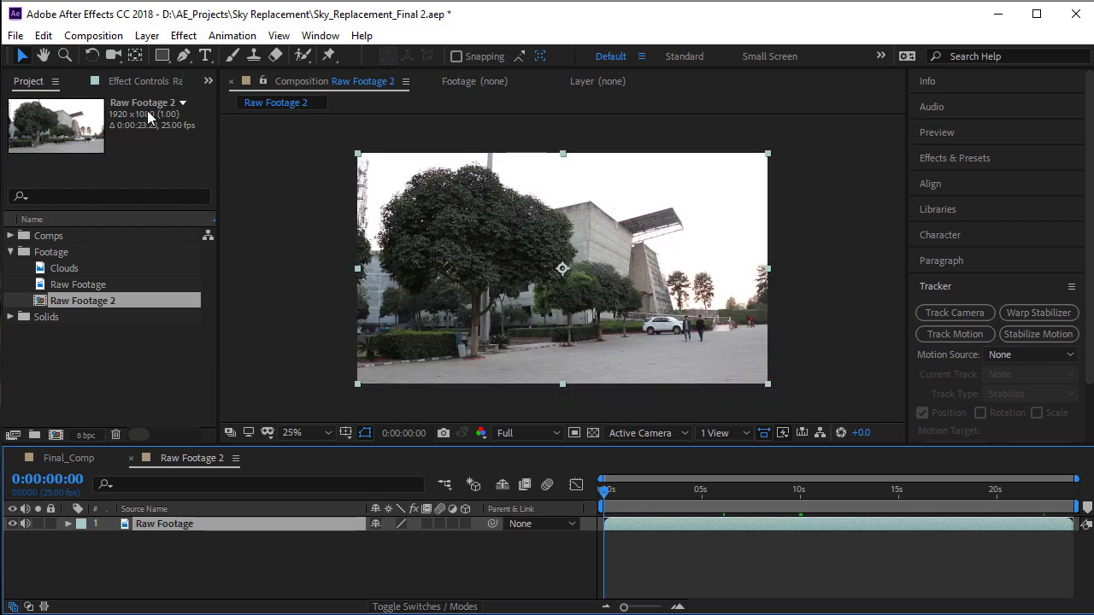
{"action": "scroll", "coordinate": [471, 238], "scroll_direction": "up", "scroll_amount": 2}
{"action": "mouse_move", "coordinate": [699, 508]}
{"action": "left_mouse_down"}
{"action": "mouse_move", "coordinate": [774, 517]}
{"action": "mouse_move", "coordinate": [678, 511]}
{"action": "left_mouse_up"}
{"action": "left_click", "coordinate": [93, 35]}
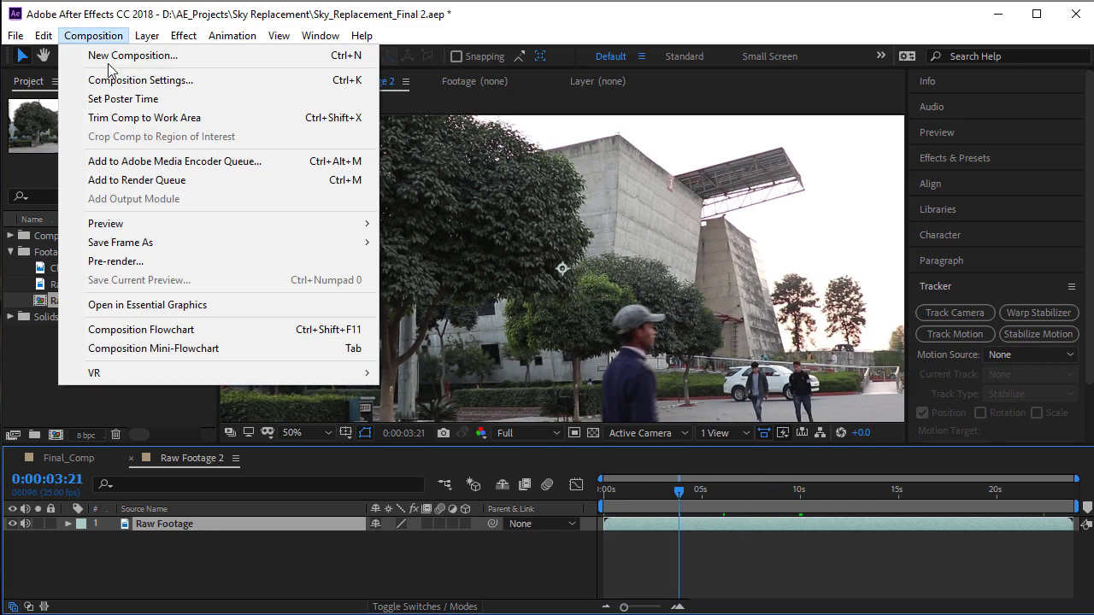
{"action": "left_click", "coordinate": [197, 81]}
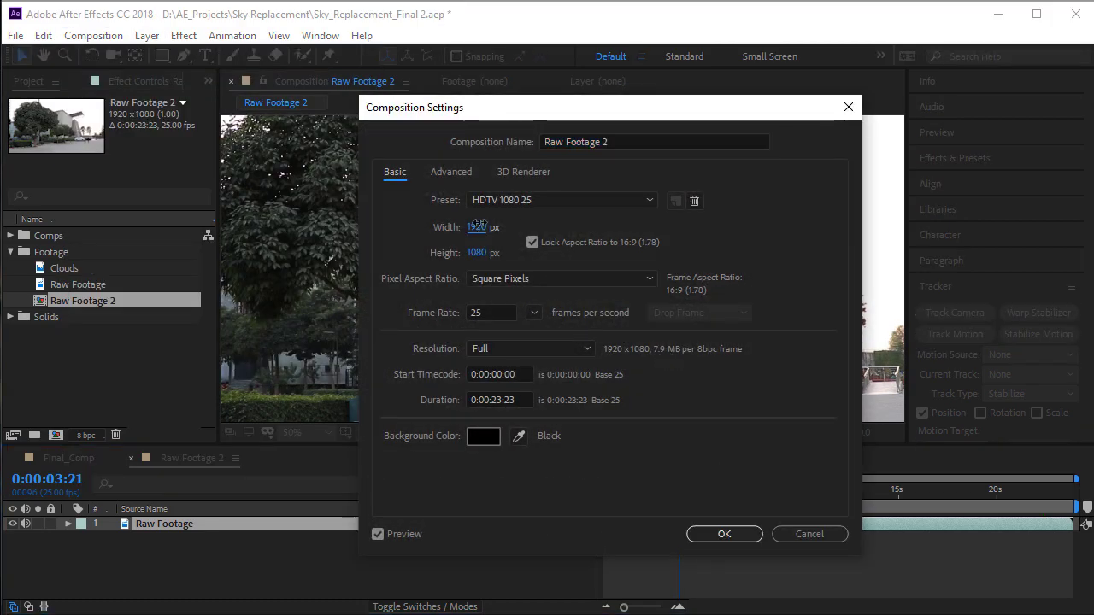
{"action": "left_click", "coordinate": [479, 227]}
{"action": "type", "text": "1280"}
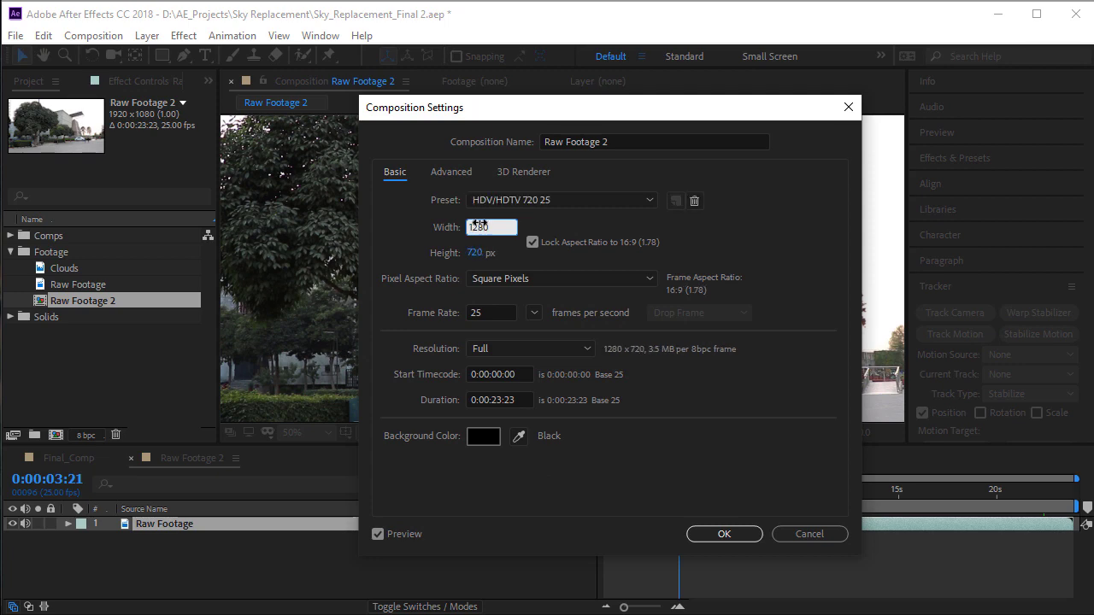
{"action": "left_click", "coordinate": [726, 535]}
Fit the Raw Footage layer to the composition frame
{"action": "scroll", "coordinate": [568, 295], "scroll_direction": "down", "scroll_amount": 1}
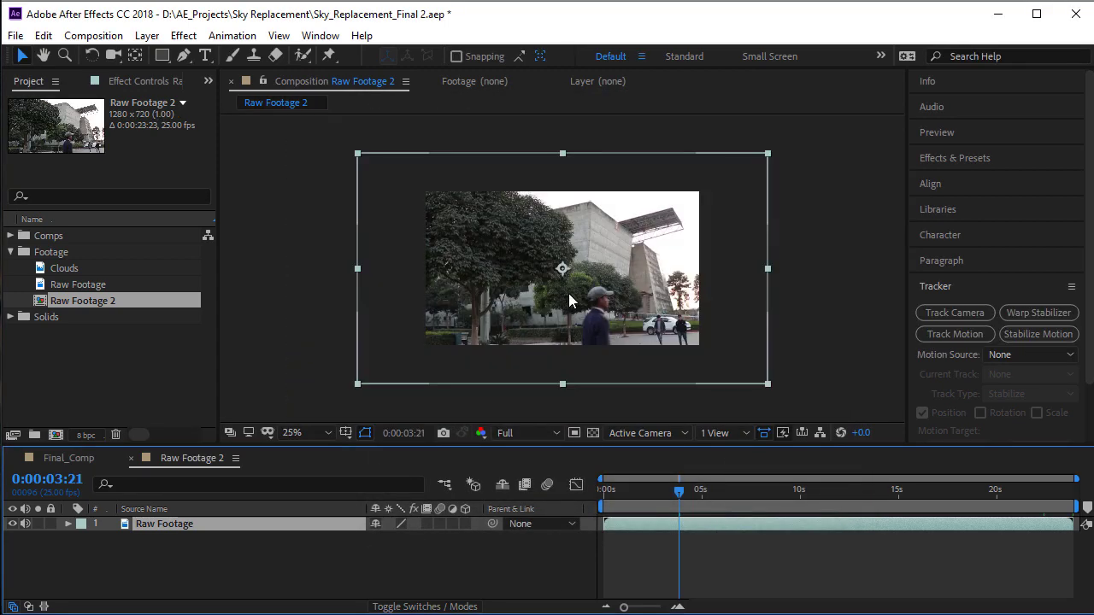
{"action": "right_click", "coordinate": [481, 224]}
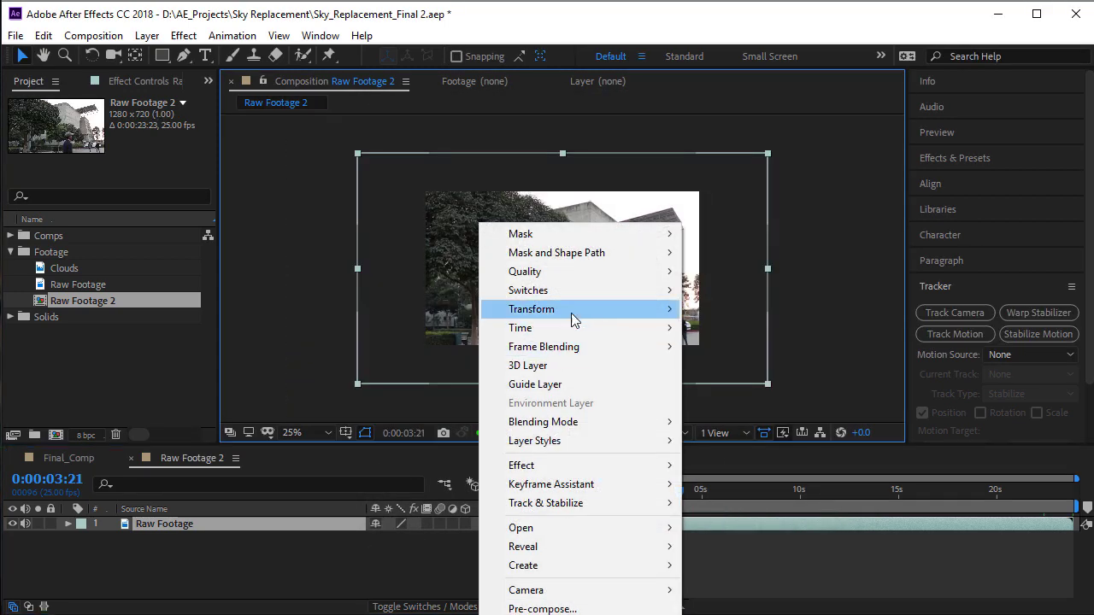
{"action": "mouse_move", "coordinate": [566, 313]}
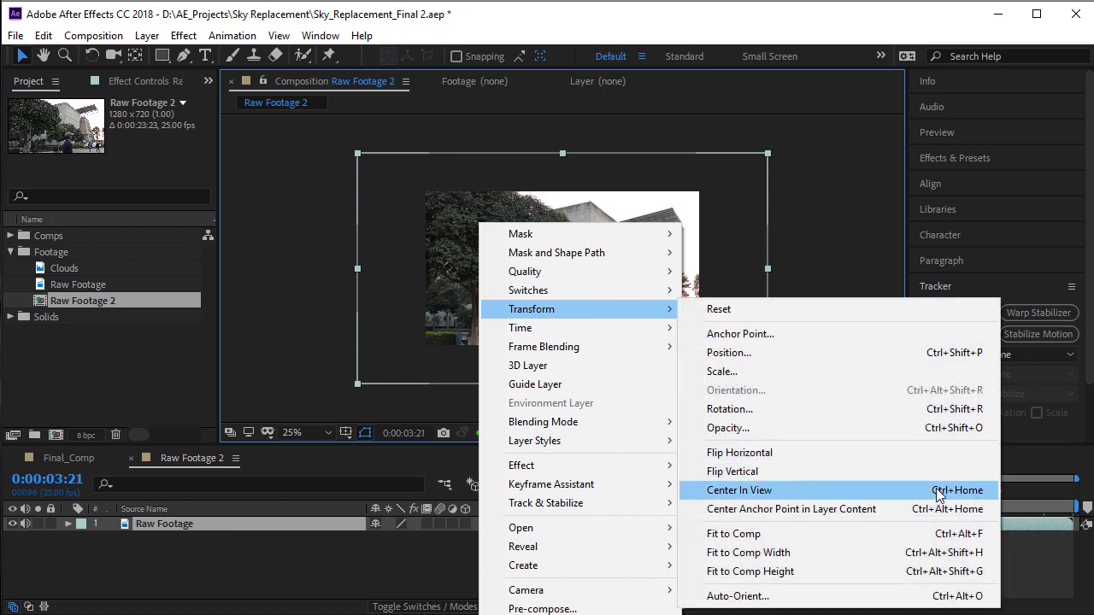
{"action": "left_click", "coordinate": [789, 534]}
{"action": "scroll", "coordinate": [614, 305], "scroll_direction": "up", "scroll_amount": 2}
Start the work area at 0:00:10:02 and trim the Raw Footage 2 composition to it
{"action": "left_click_drag", "start_coordinate": [791, 494], "coordinate": [802, 500]}
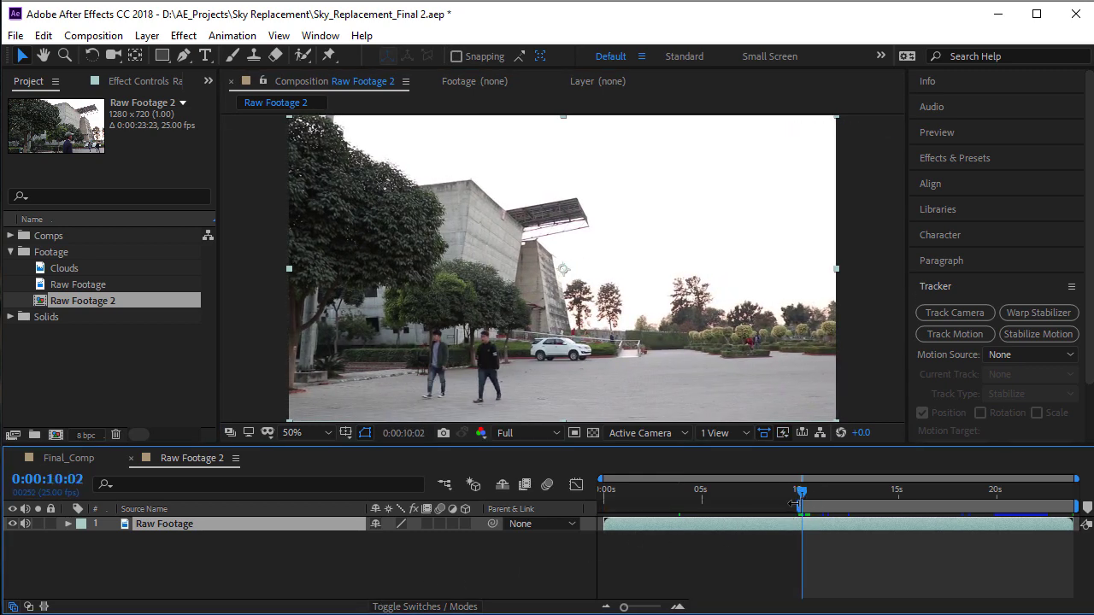
{"action": "left_click_drag", "start_coordinate": [793, 504], "coordinate": [783, 538]}
{"action": "right_click", "coordinate": [861, 508]}
{"action": "left_click", "coordinate": [921, 559]}
Scrub through the trimmed clip, display the Raw Footage layer's Scale property and inspect the image at 100% magnification
{"action": "left_click_drag", "start_coordinate": [617, 493], "coordinate": [399, 524]}
{"action": "left_click_drag", "start_coordinate": [650, 497], "coordinate": [679, 506]}
{"action": "key", "text": "s"}
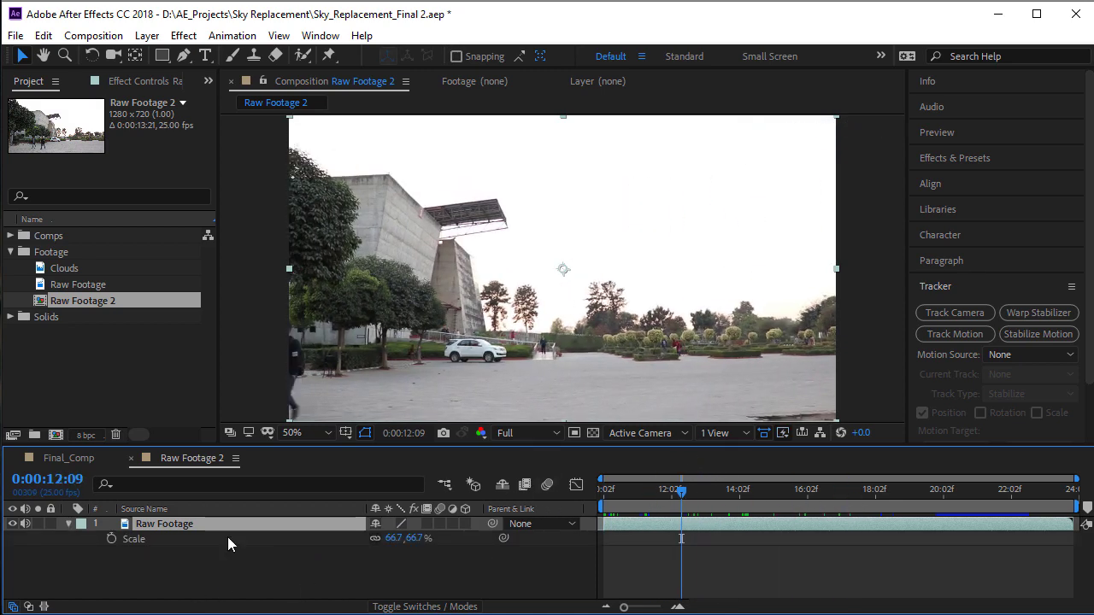
{"action": "left_click", "coordinate": [283, 570]}
{"action": "left_click", "coordinate": [277, 538]}
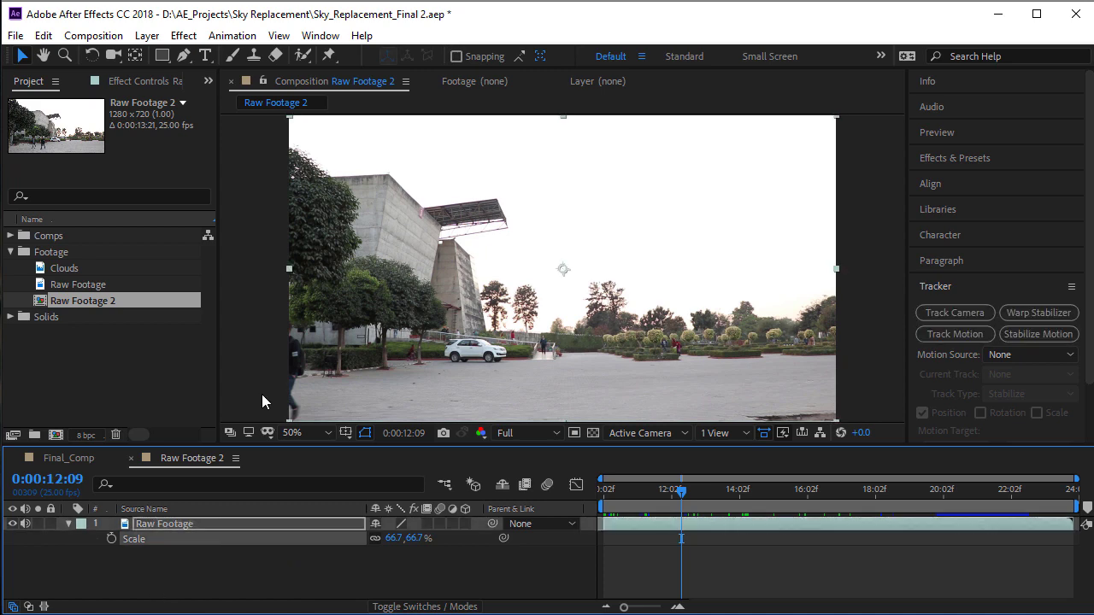
{"action": "key", "text": "period"}
{"action": "key", "text": "comma"}
{"action": "key", "text": "period"}
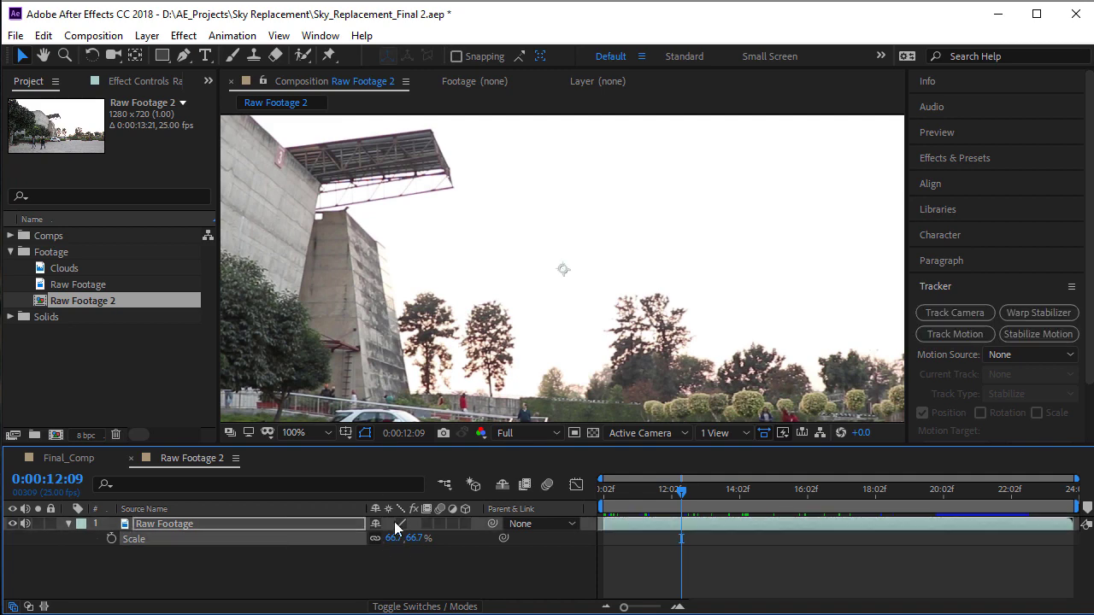
{"action": "key", "text": "comma"}
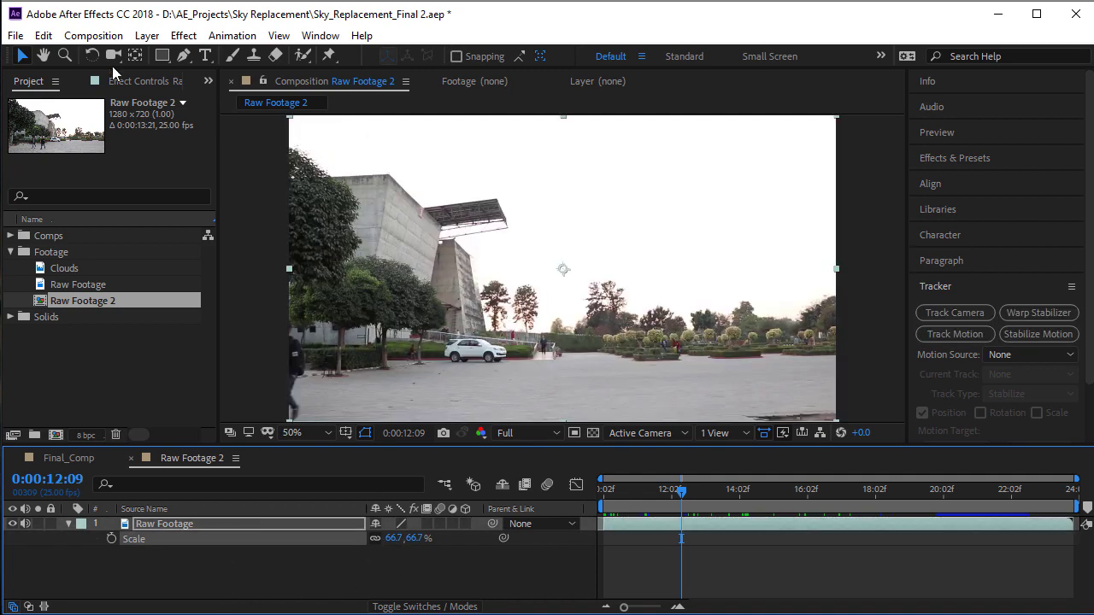
Pre-compose the Raw Footage layer as "Footage", moving all attributes into the new composition
{"action": "left_click", "coordinate": [147, 36]}
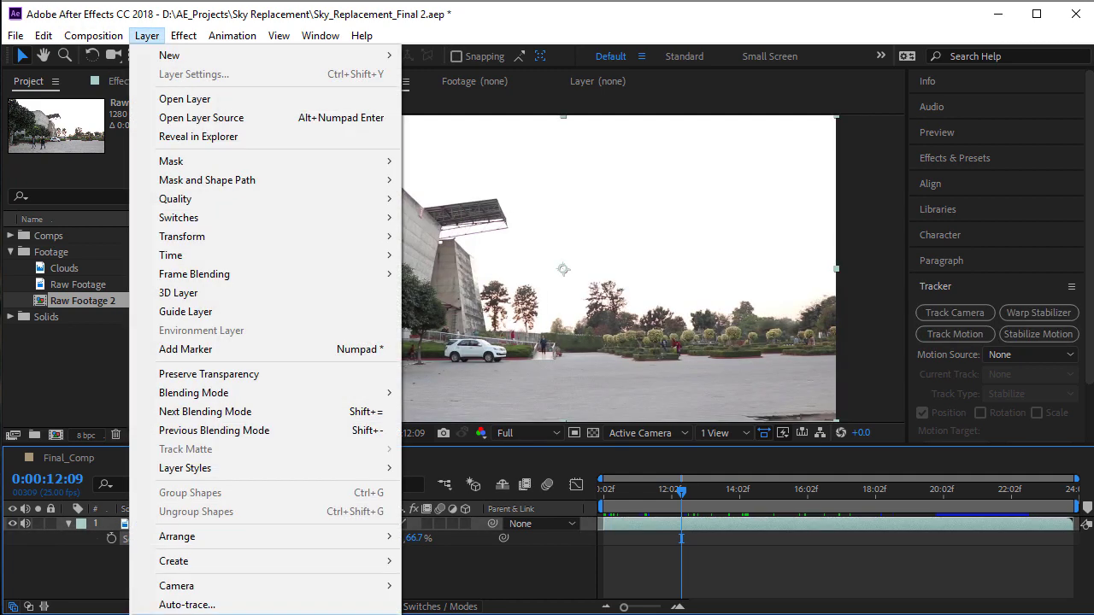
{"action": "left_click", "coordinate": [214, 613]}
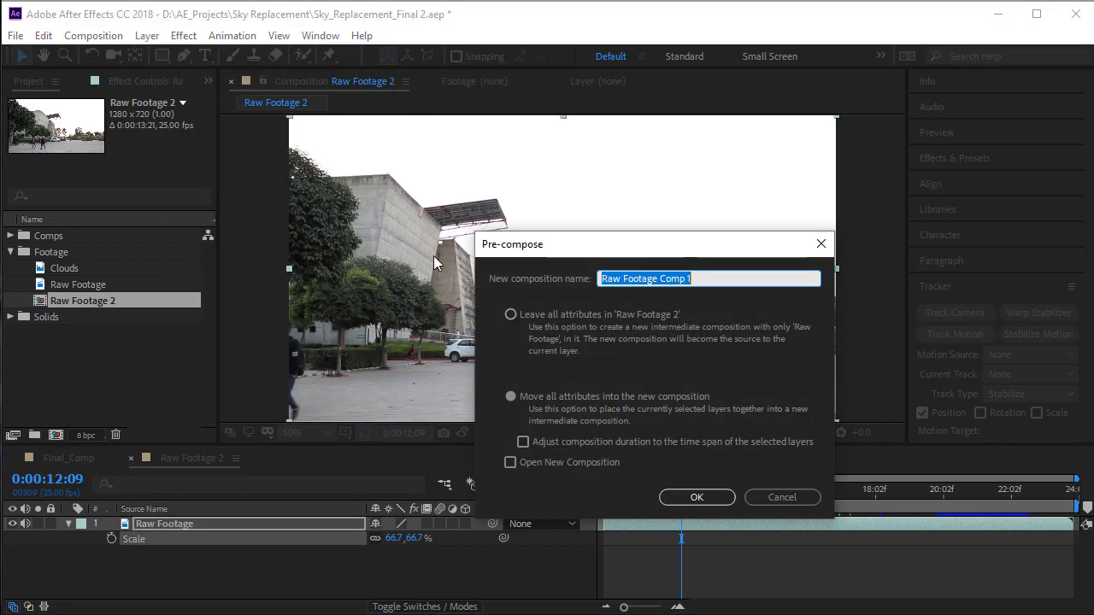
{"action": "type", "text": "Footage"}
{"action": "key", "text": "Return"}
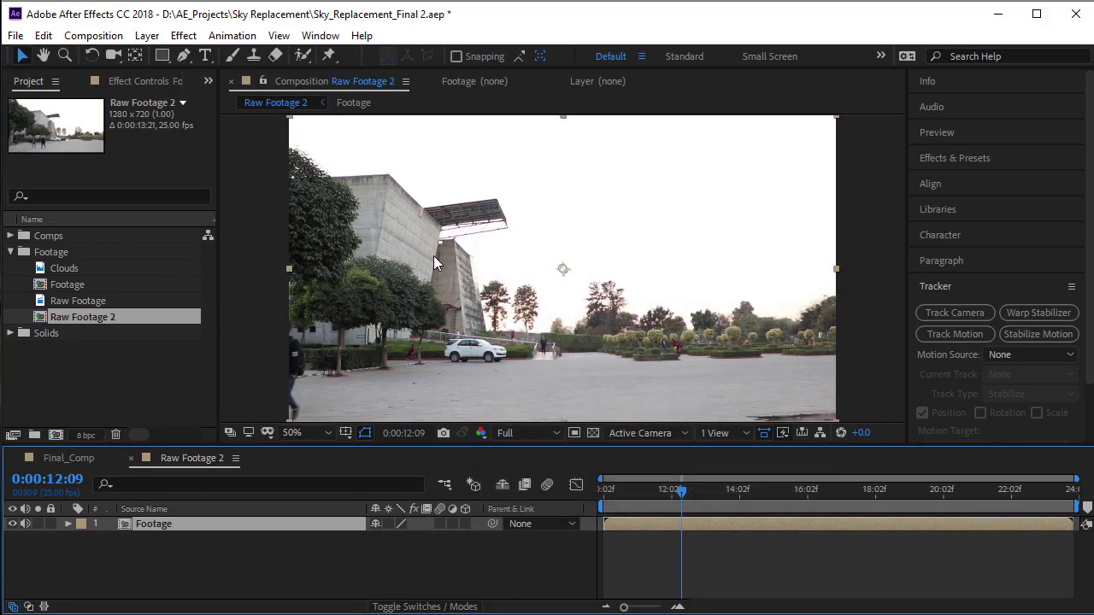
Display the Footage layer's Scale property and examine the sky and treeline throughout the clip
{"action": "key", "text": "s"}
{"action": "left_click_drag", "start_coordinate": [681, 493], "coordinate": [797, 510]}
{"action": "scroll", "coordinate": [564, 282], "scroll_direction": "up", "scroll_amount": 1}
{"action": "scroll", "coordinate": [552, 271], "scroll_direction": "down", "scroll_amount": 1}
{"action": "scroll", "coordinate": [625, 284], "scroll_direction": "up", "scroll_amount": 1}
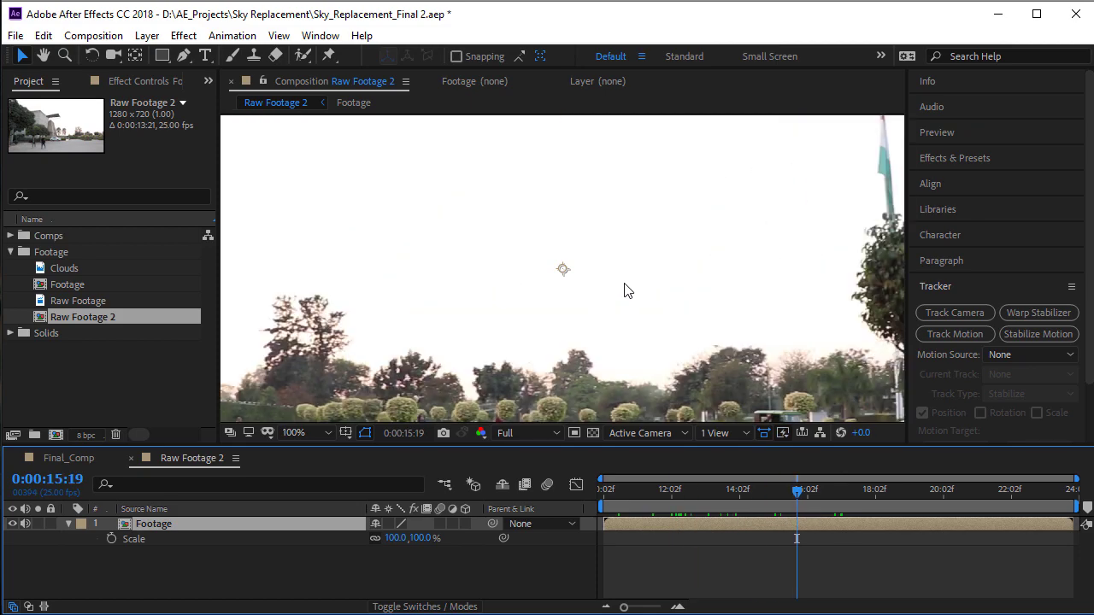
{"action": "key", "text": "comma"}
{"action": "left_click_drag", "start_coordinate": [734, 495], "coordinate": [586, 512]}
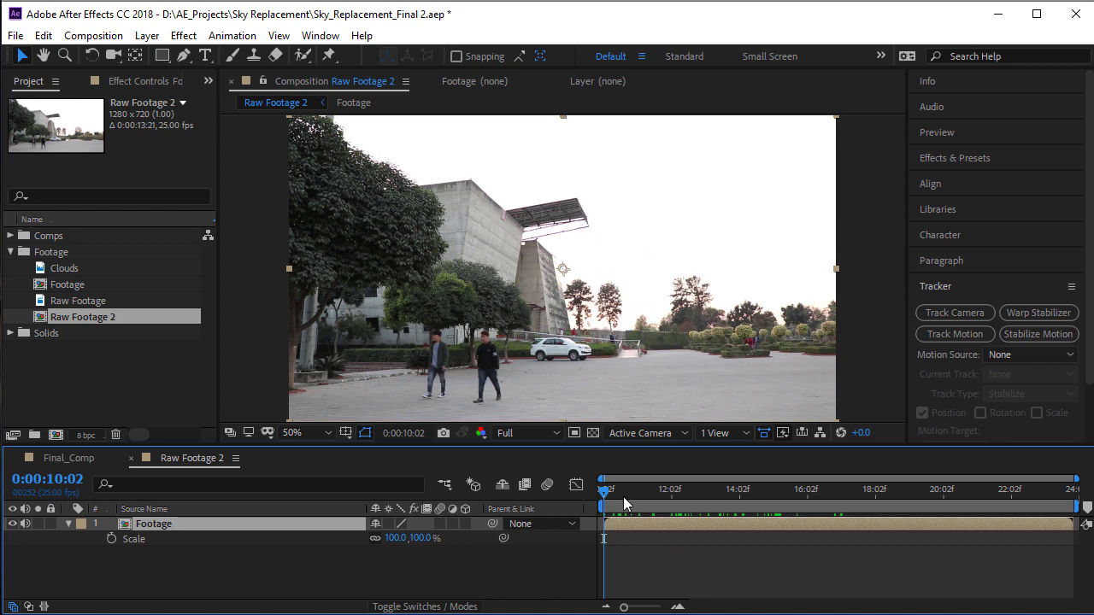
{"action": "left_click_drag", "start_coordinate": [623, 497], "coordinate": [771, 494]}
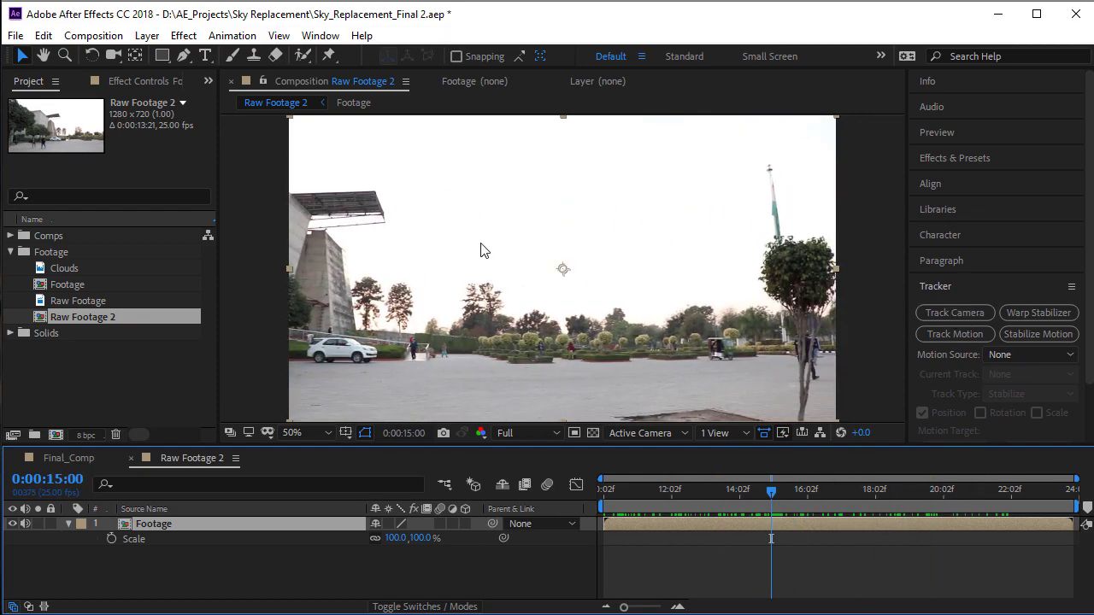
Run 3D camera tracking on the Footage layer
{"action": "left_click", "coordinate": [953, 290]}
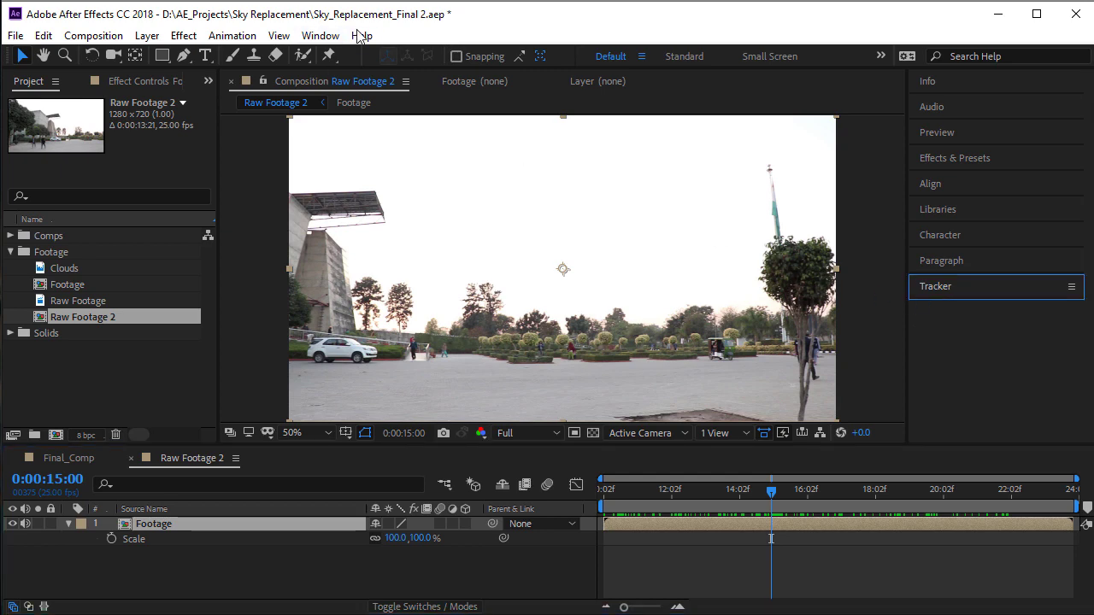
{"action": "left_click", "coordinate": [333, 37]}
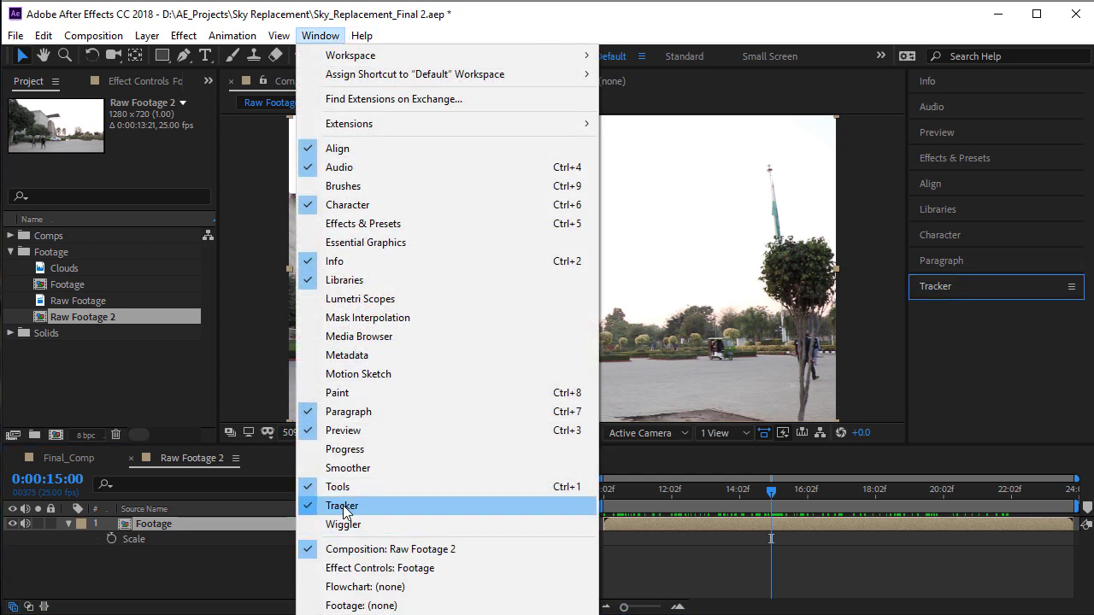
{"action": "left_click", "coordinate": [956, 293]}
{"action": "left_click", "coordinate": [955, 312]}
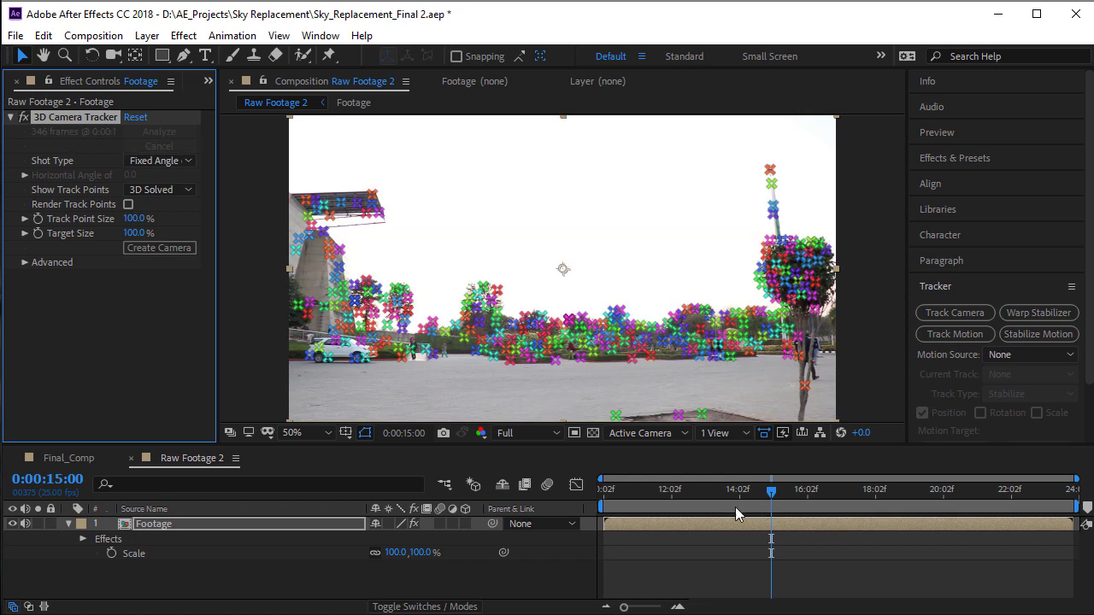
Examine the solved track points on the trees, flagpole and building at several times in the clip
{"action": "left_click_drag", "start_coordinate": [730, 513], "coordinate": [818, 522]}
{"action": "scroll", "coordinate": [582, 349], "scroll_direction": "up", "scroll_amount": 2}
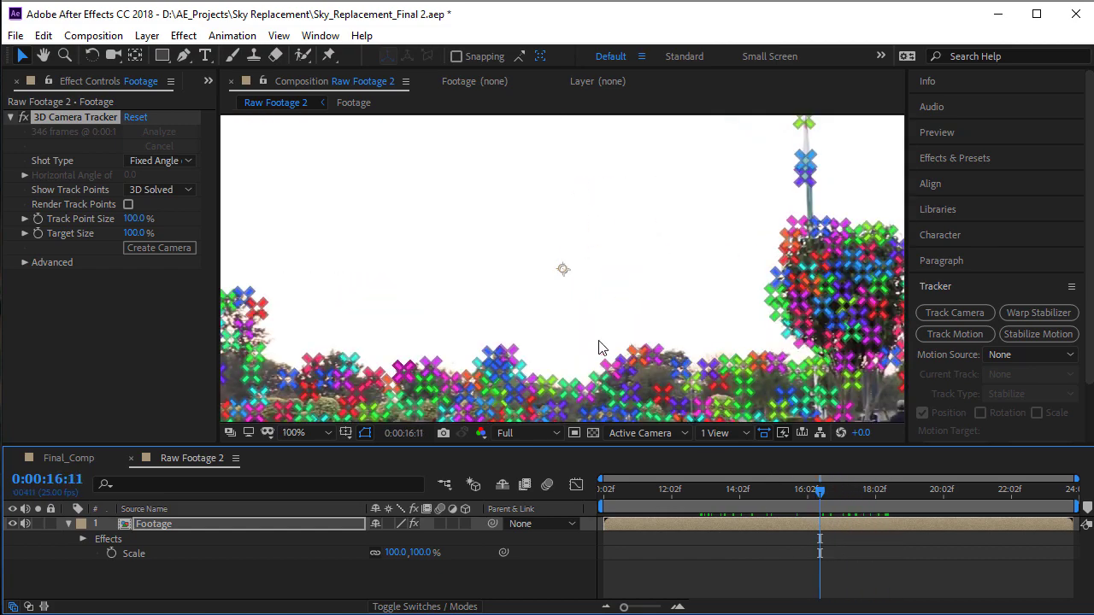
{"action": "scroll", "coordinate": [667, 288], "scroll_direction": "down", "scroll_amount": 2}
{"action": "left_click_drag", "start_coordinate": [768, 495], "coordinate": [651, 529]}
{"action": "scroll", "coordinate": [769, 325], "scroll_direction": "up", "scroll_amount": 1}
{"action": "scroll", "coordinate": [700, 327], "scroll_direction": "down", "scroll_amount": 3}
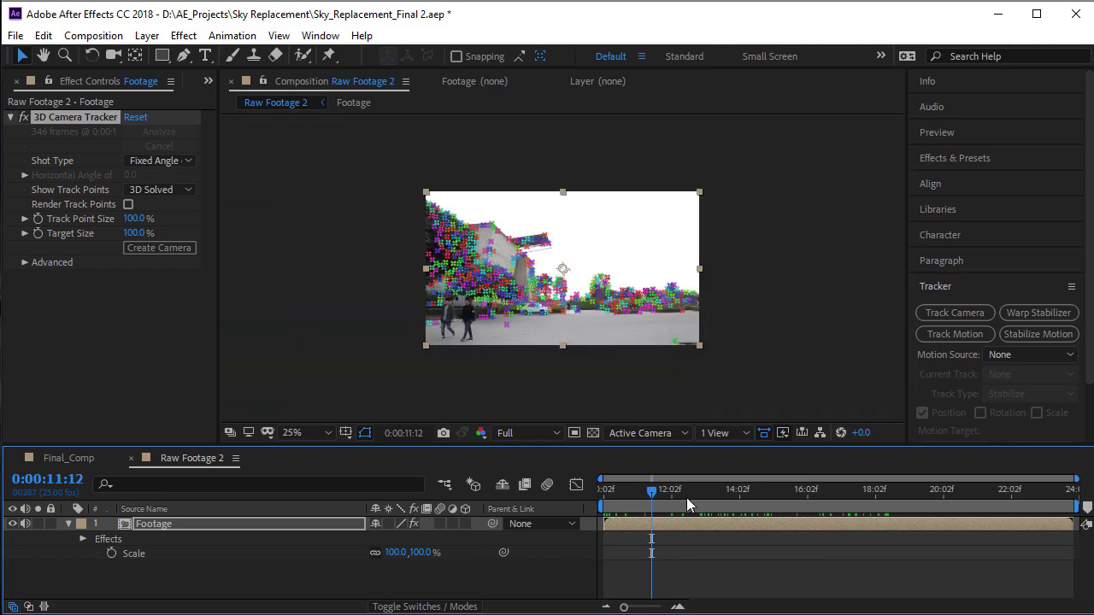
{"action": "scroll", "coordinate": [733, 261], "scroll_direction": "up", "scroll_amount": 1}
{"action": "left_click_drag", "start_coordinate": [795, 500], "coordinate": [650, 522]}
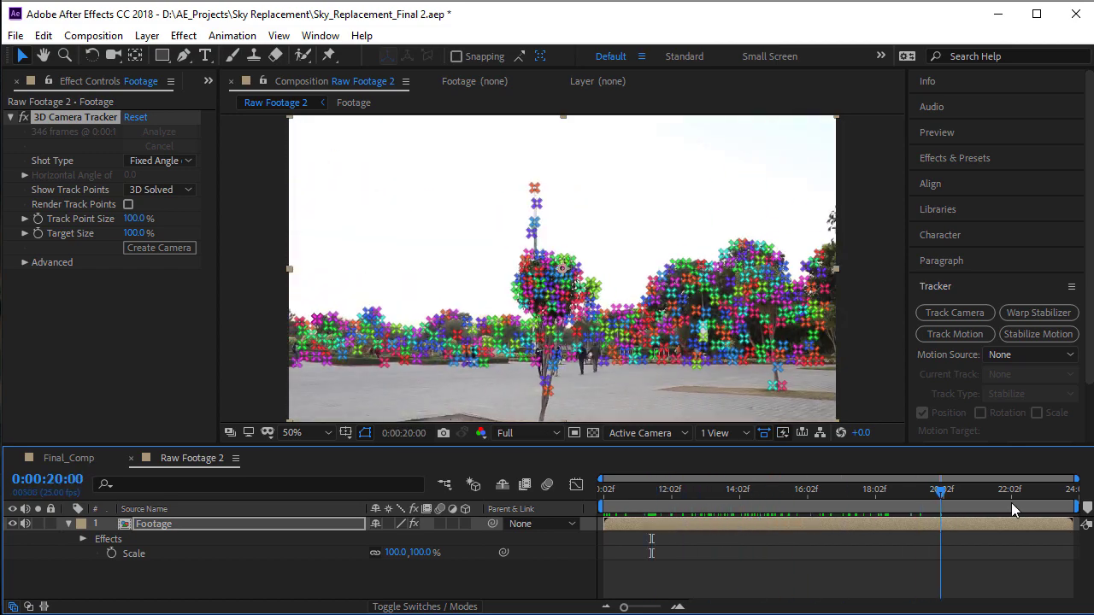
{"action": "left_click_drag", "start_coordinate": [1026, 501], "coordinate": [834, 520]}
{"action": "scroll", "coordinate": [517, 283], "scroll_direction": "up", "scroll_amount": 2}
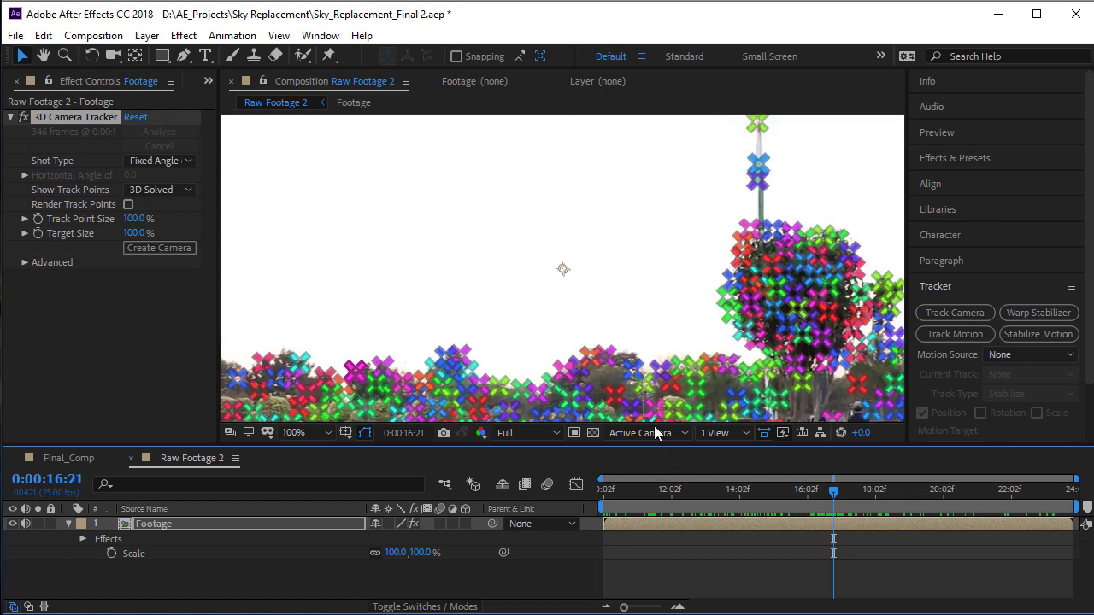
Create a null and camera from a track point on the distant treeline at 0:00:16:21
{"action": "key", "text": "space"}
{"action": "left_click_drag", "start_coordinate": [416, 330], "coordinate": [563, 282]}
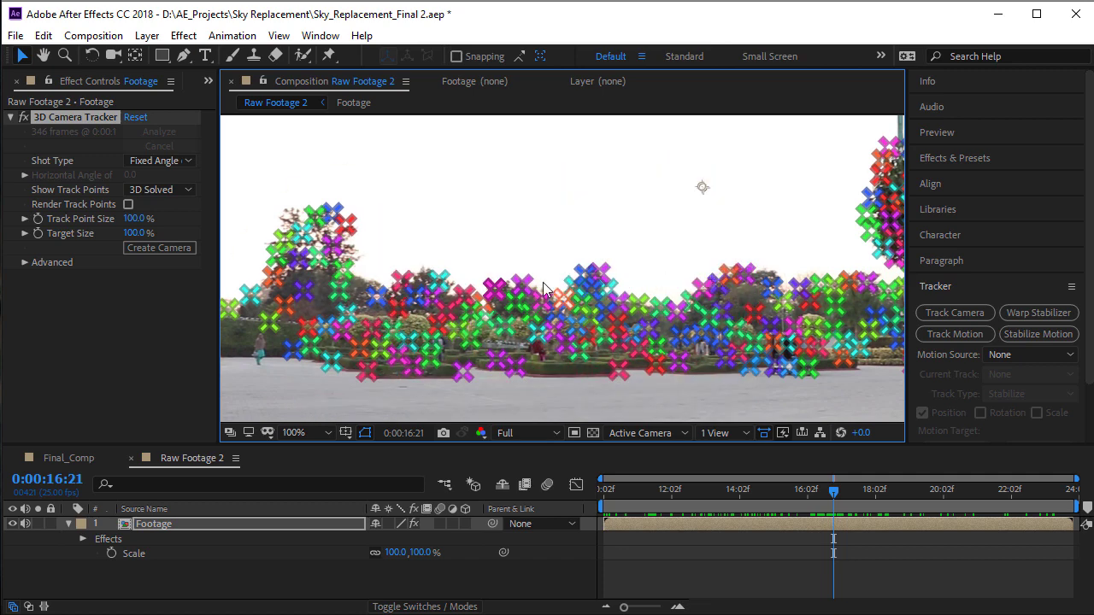
{"action": "right_click", "coordinate": [645, 306]}
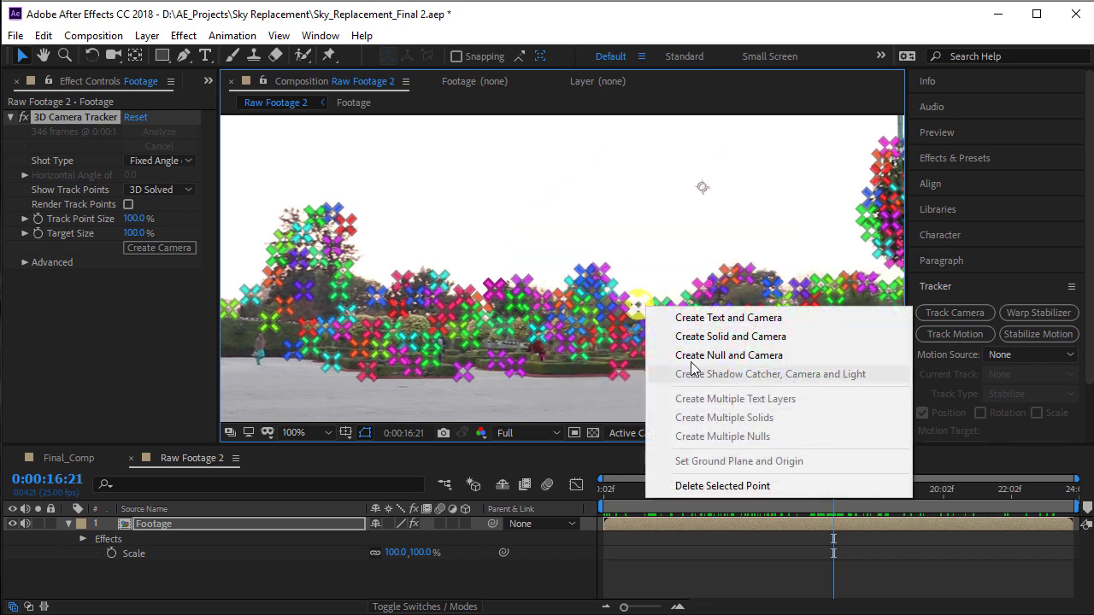
{"action": "left_click", "coordinate": [701, 355]}
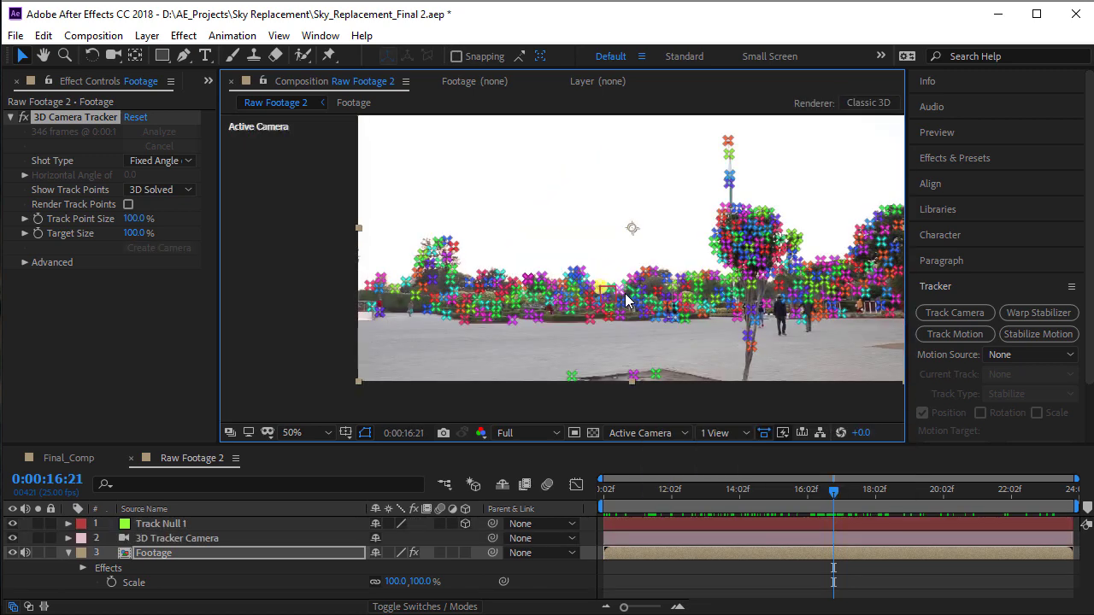
Scale Track Null 1 to 210%, check its tracking, and collapse the properties of the null and Footage layers
{"action": "left_click", "coordinate": [751, 570]}
{"action": "left_click_drag", "start_coordinate": [797, 499], "coordinate": [821, 500]}
{"action": "key", "text": "period"}
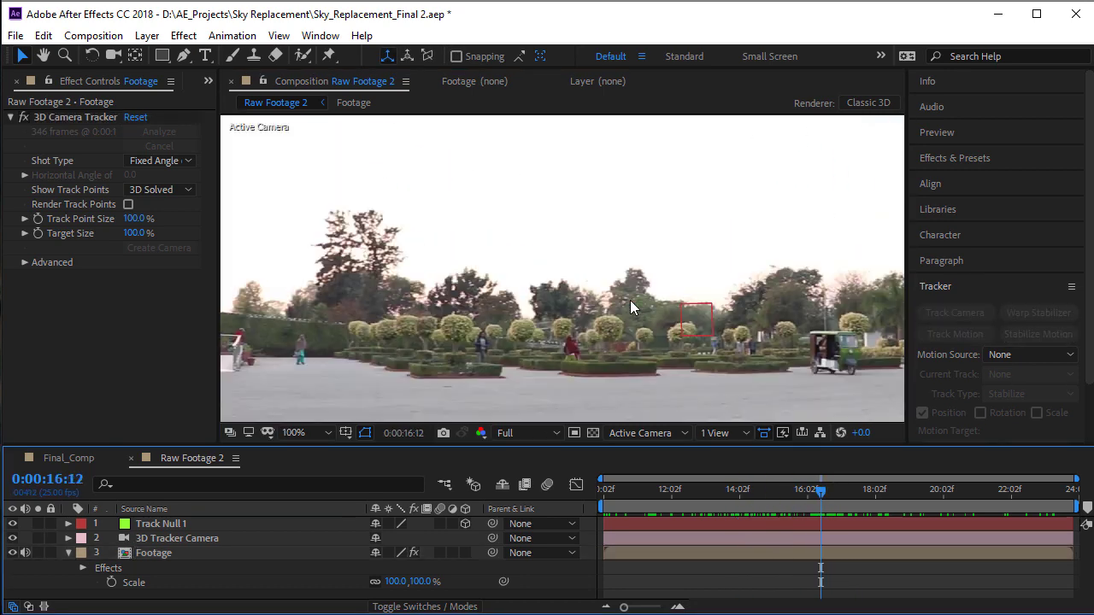
{"action": "left_click", "coordinate": [180, 527]}
{"action": "key", "text": "s"}
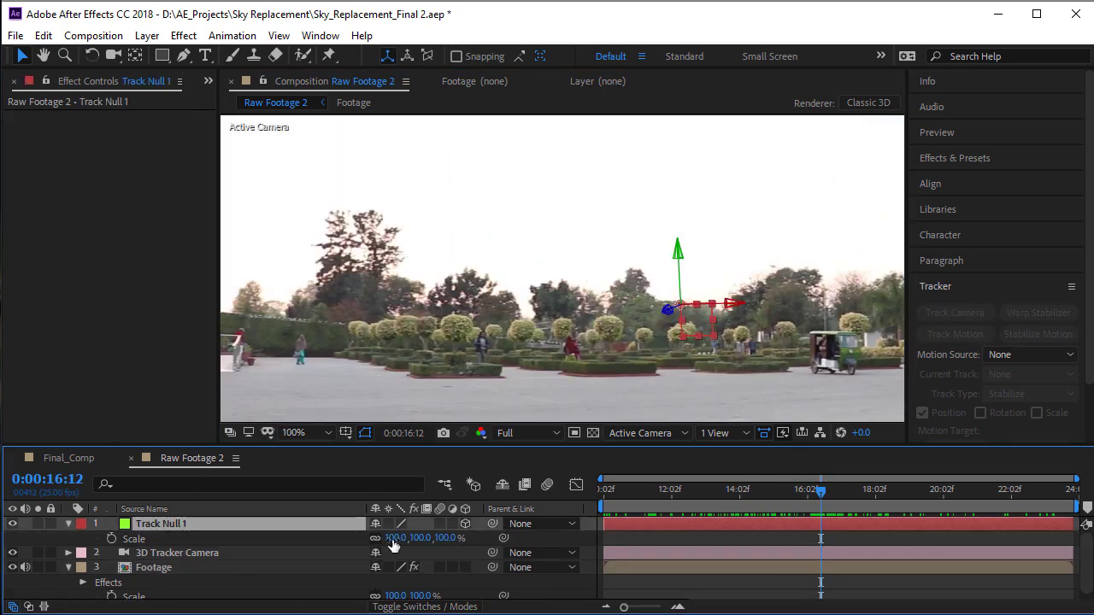
{"action": "left_click_drag", "start_coordinate": [393, 539], "coordinate": [488, 540]}
{"action": "left_click", "coordinate": [614, 540]}
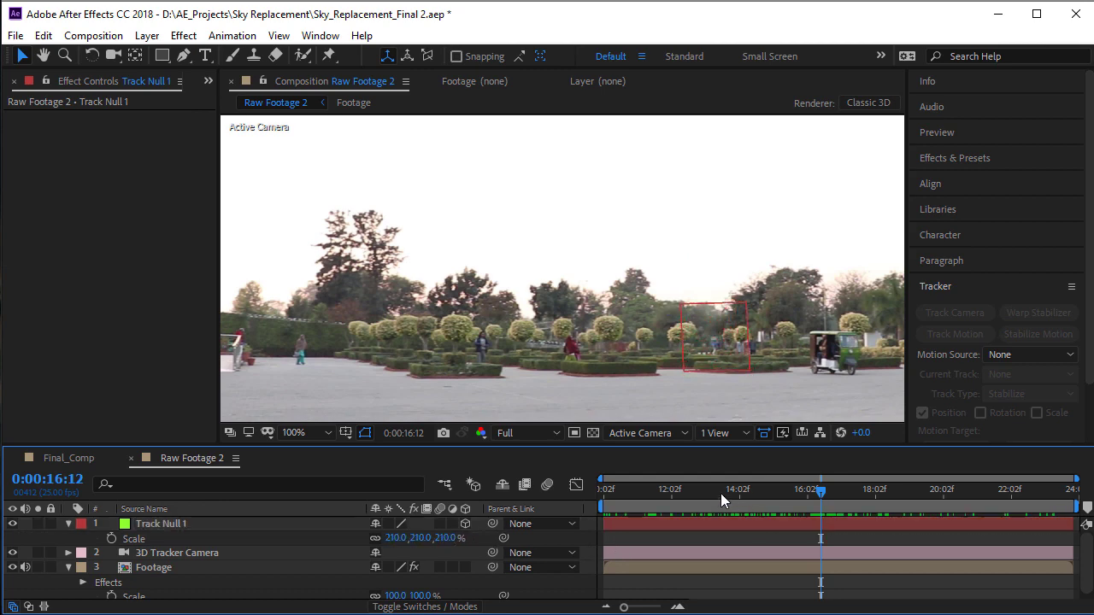
{"action": "left_click_drag", "start_coordinate": [721, 493], "coordinate": [753, 491]}
{"action": "scroll", "coordinate": [604, 267], "scroll_direction": "down", "scroll_amount": 2}
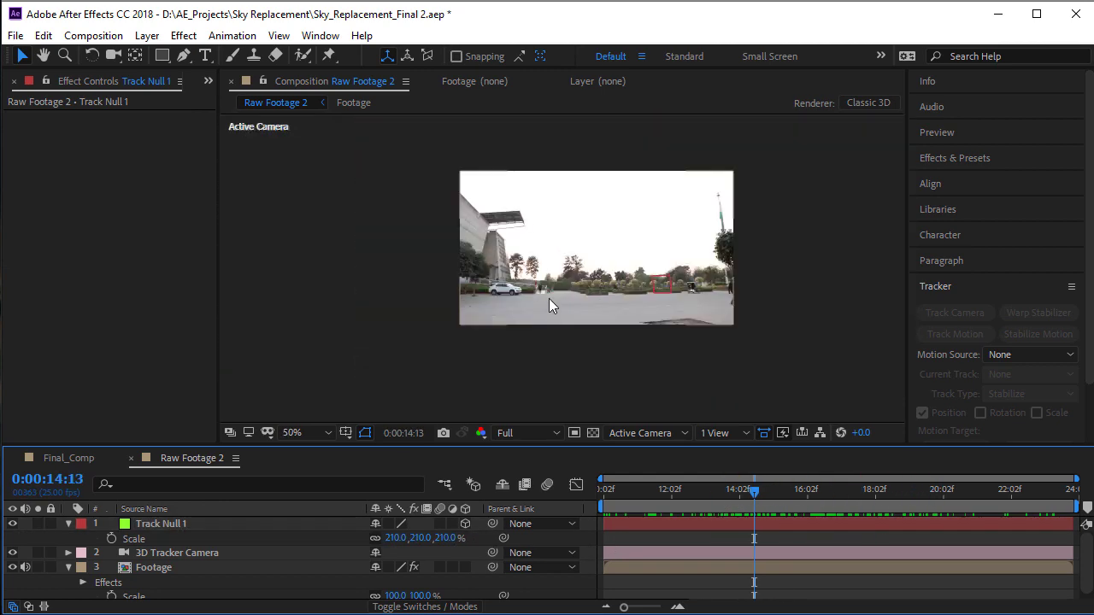
{"action": "left_click", "coordinate": [68, 525]}
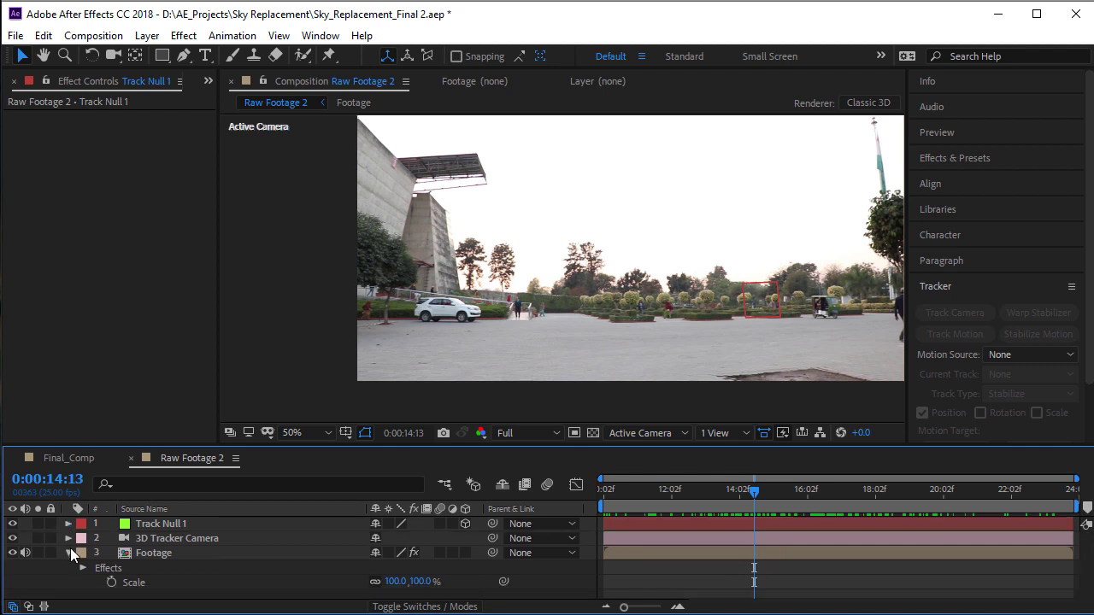
{"action": "left_click", "coordinate": [69, 553]}
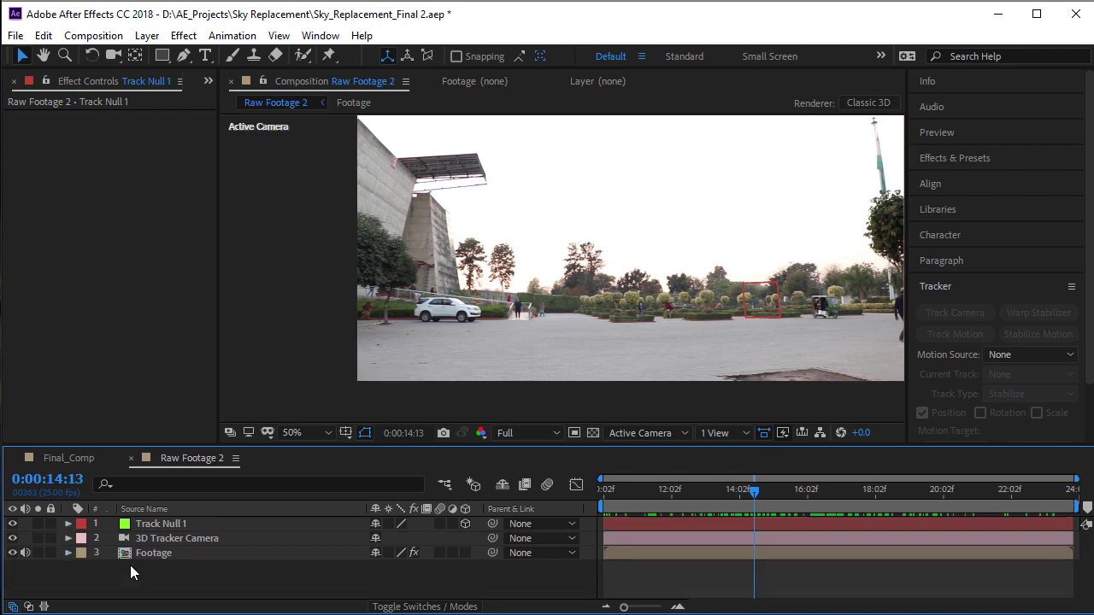
Preview the Clouds image from the project and return to the Raw Footage 2 composition
{"action": "left_click", "coordinate": [206, 85]}
{"action": "left_click", "coordinate": [235, 106]}
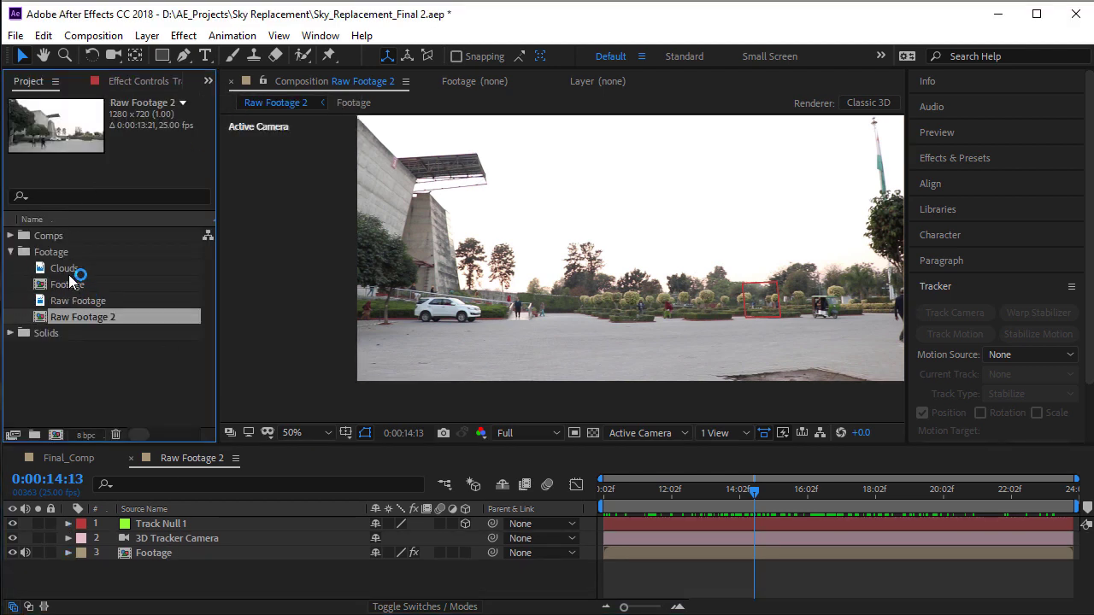
{"action": "double_click", "coordinate": [64, 269]}
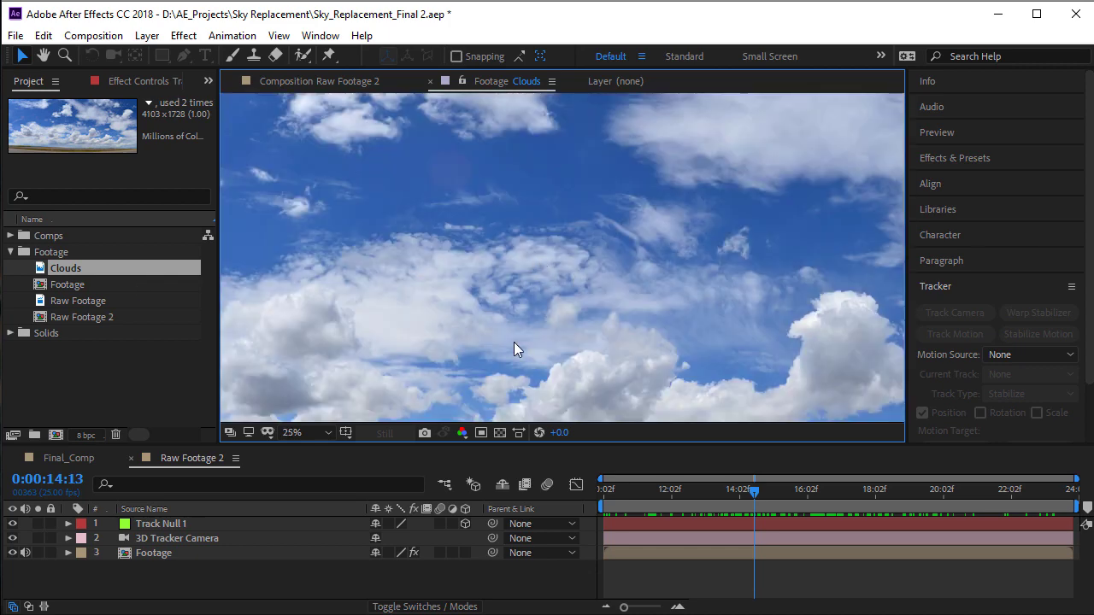
{"action": "scroll", "coordinate": [558, 273], "scroll_direction": "down", "scroll_amount": 1}
{"action": "scroll", "coordinate": [513, 307], "scroll_direction": "up", "scroll_amount": 1}
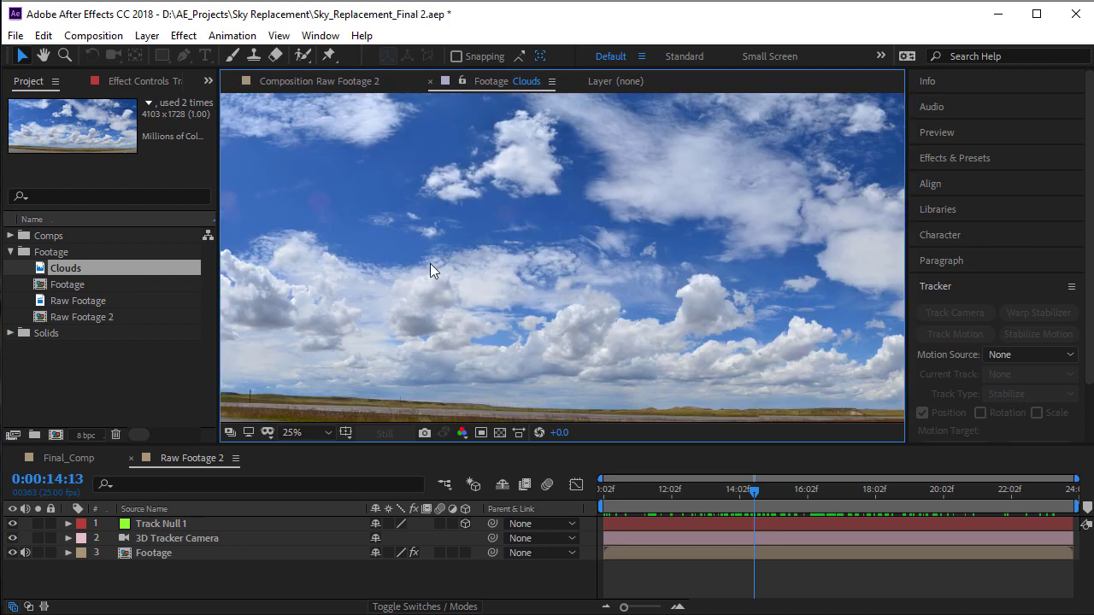
{"action": "left_click", "coordinate": [353, 81]}
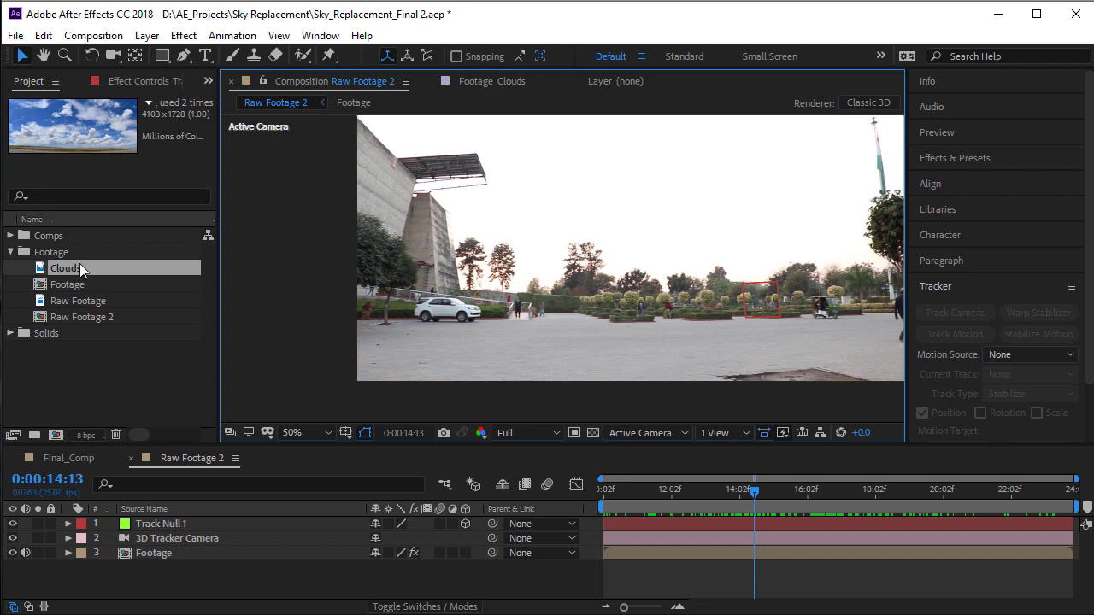
Add the Clouds image to the composition beneath the Footage layer and select the Footage layer
{"action": "left_click_drag", "start_coordinate": [79, 266], "coordinate": [205, 555]}
{"action": "left_click", "coordinate": [194, 554]}
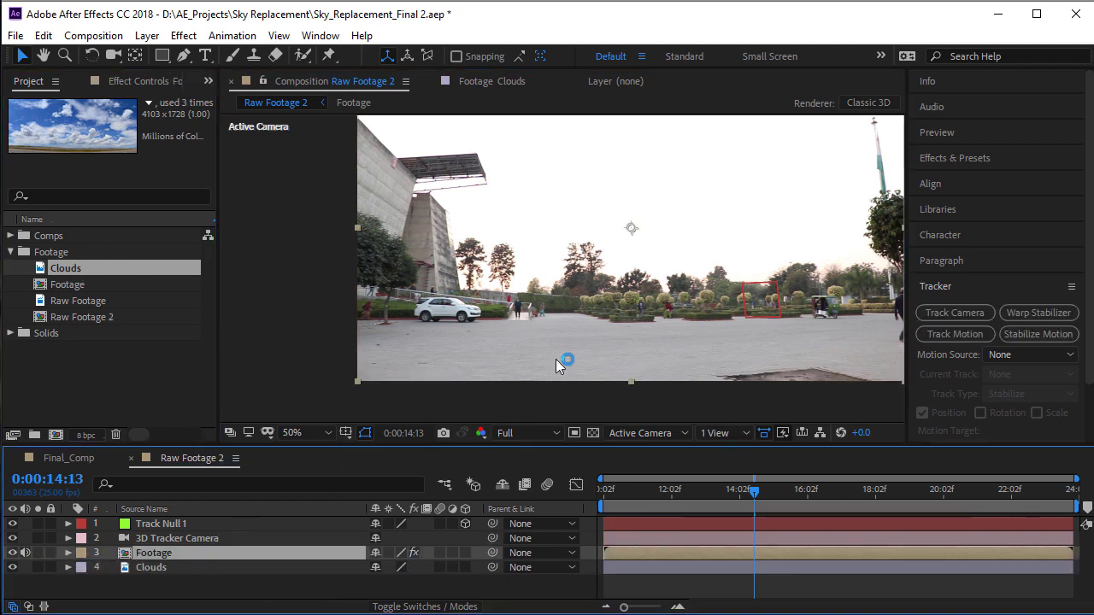
{"action": "left_click_drag", "start_coordinate": [654, 273], "coordinate": [576, 309]}
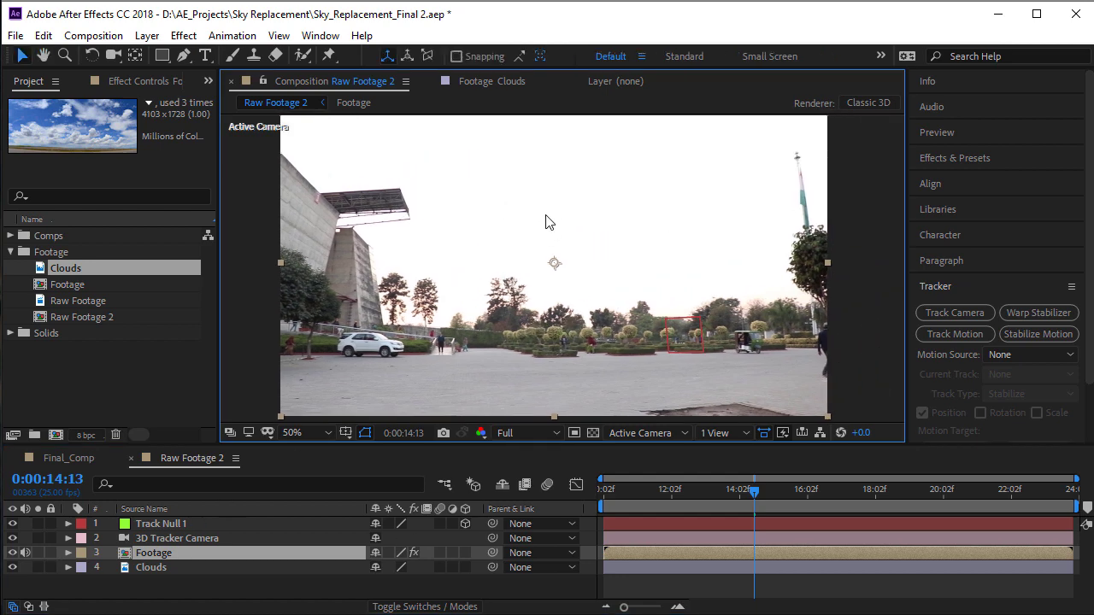
Go to 0:00:13:14 and apply the Luma Key effect to the Footage layer
{"action": "left_click_drag", "start_coordinate": [668, 495], "coordinate": [721, 482]}
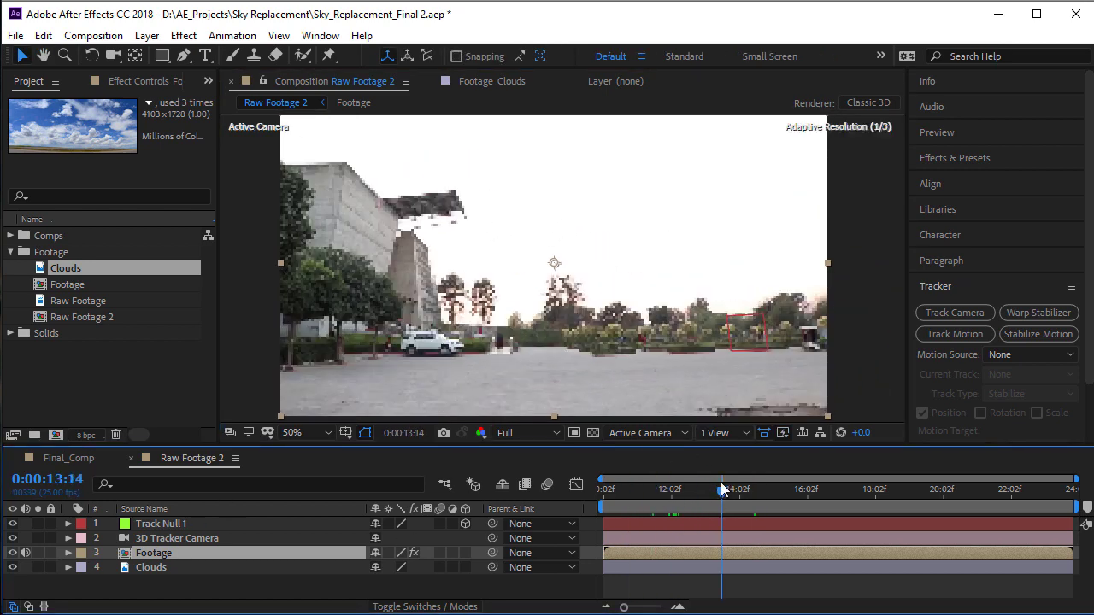
{"action": "left_click", "coordinate": [991, 158]}
{"action": "left_click", "coordinate": [983, 179]}
{"action": "type", "text": "luma"}
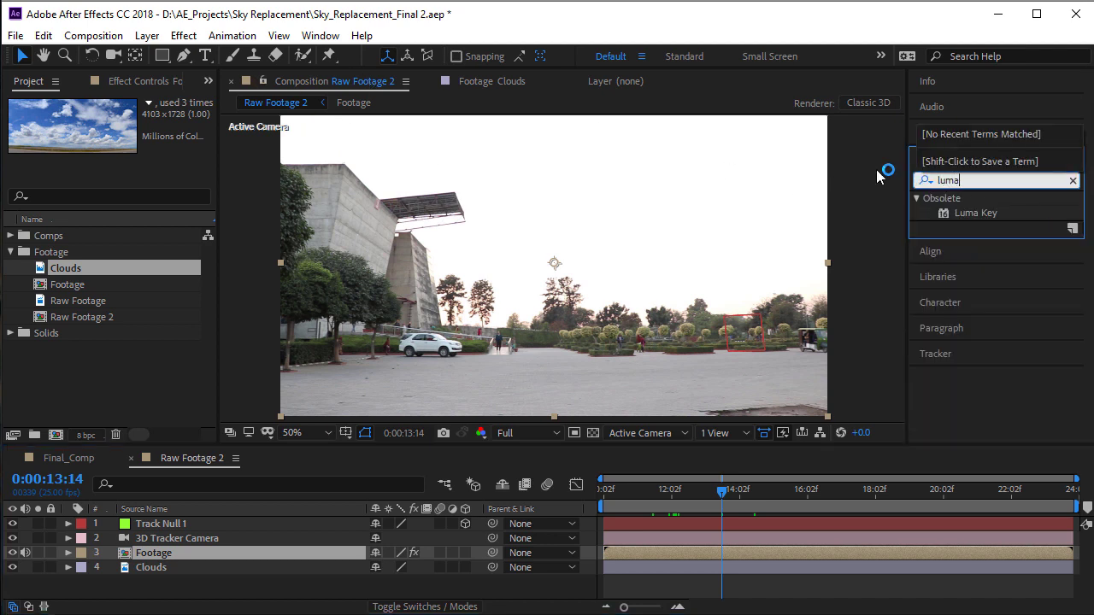
{"action": "left_click", "coordinate": [980, 213]}
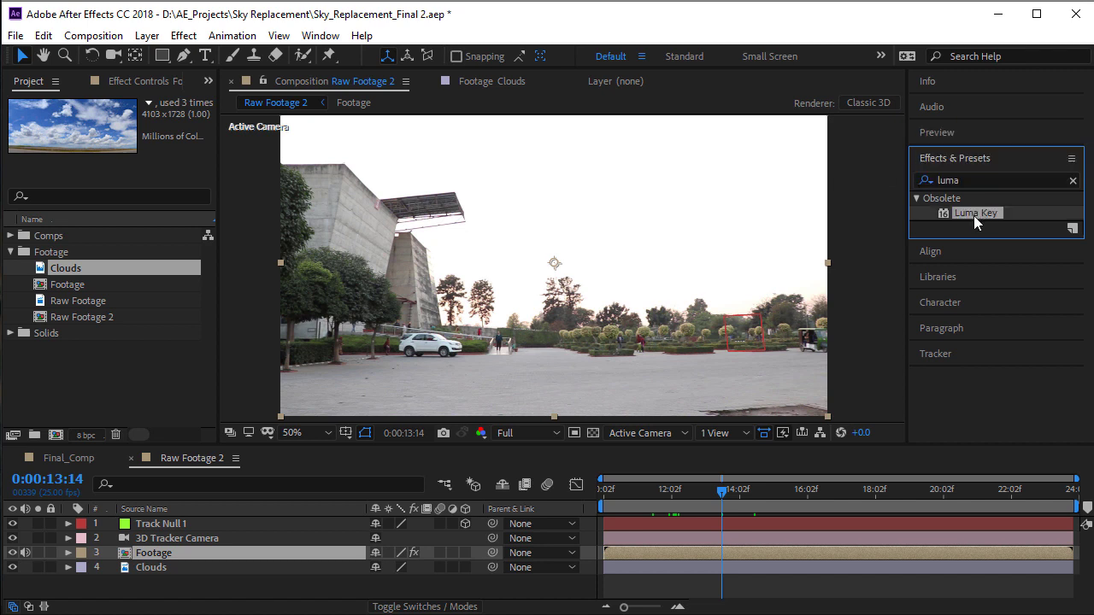
{"action": "left_click_drag", "start_coordinate": [978, 213], "coordinate": [256, 553]}
Set the Luma Key's type to Key Out Brighter and its threshold to 250
{"action": "left_click", "coordinate": [161, 292]}
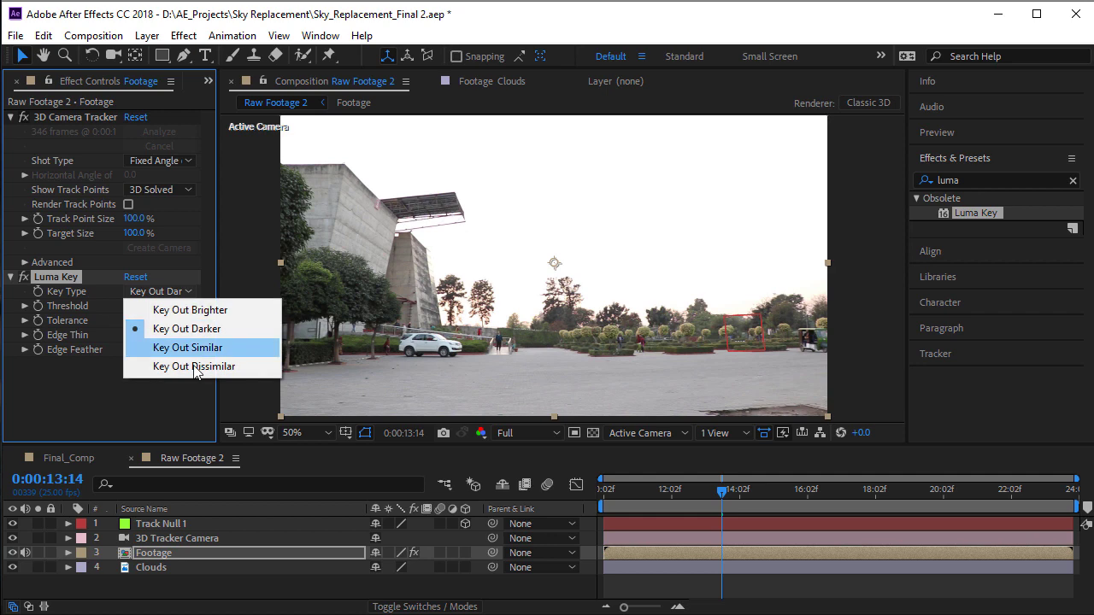
{"action": "left_click", "coordinate": [190, 310]}
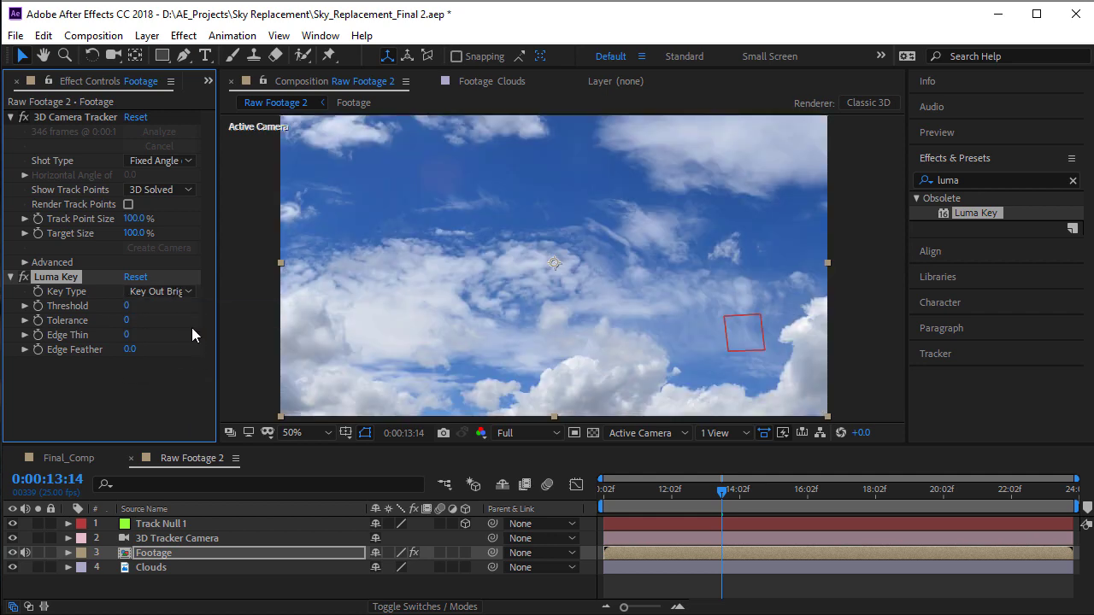
{"action": "left_click_drag", "start_coordinate": [126, 301], "coordinate": [366, 322]}
{"action": "left_click", "coordinate": [129, 306]}
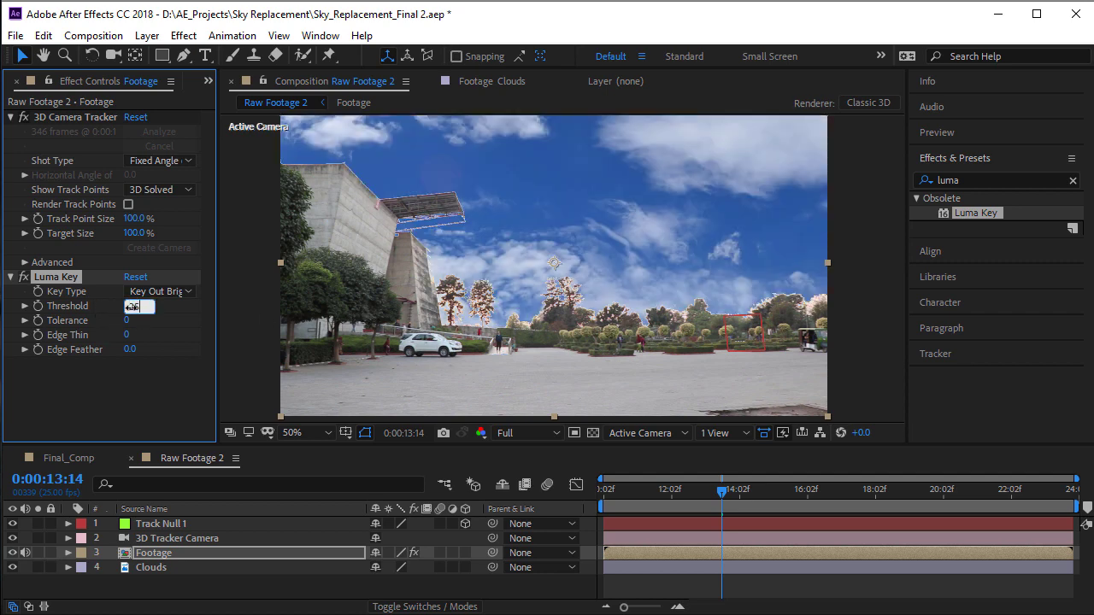
{"action": "type", "text": "250"}
{"action": "key", "text": "Return"}
Inspect the keyed edges of the building and trees, and set the Luma Key's Edge Thin to 1
{"action": "scroll", "coordinate": [529, 206], "scroll_direction": "up", "scroll_amount": 1}
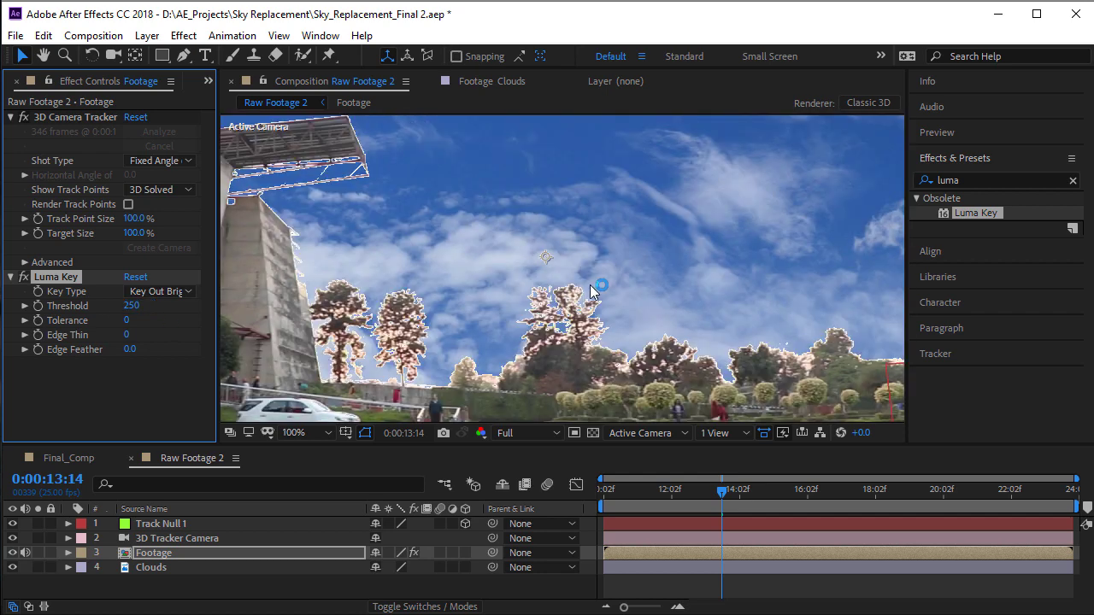
{"action": "key", "text": "space"}
{"action": "left_click_drag", "start_coordinate": [401, 263], "coordinate": [622, 230]}
{"action": "key", "text": "v"}
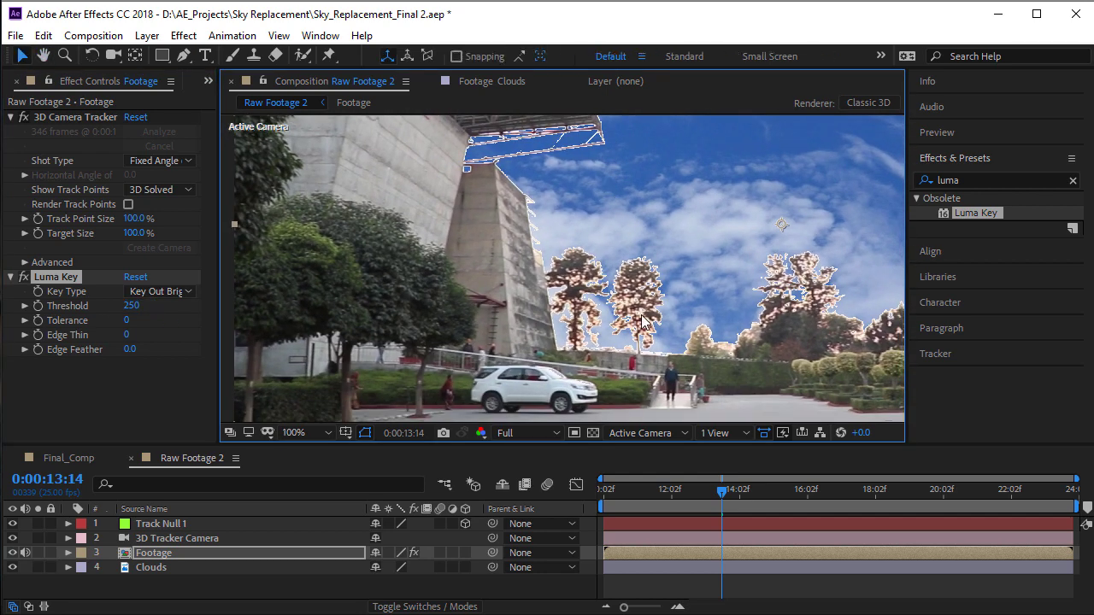
{"action": "left_click_drag", "start_coordinate": [546, 269], "coordinate": [534, 321]}
{"action": "key", "text": "space"}
{"action": "left_click_drag", "start_coordinate": [491, 284], "coordinate": [481, 281]}
{"action": "key", "text": "v"}
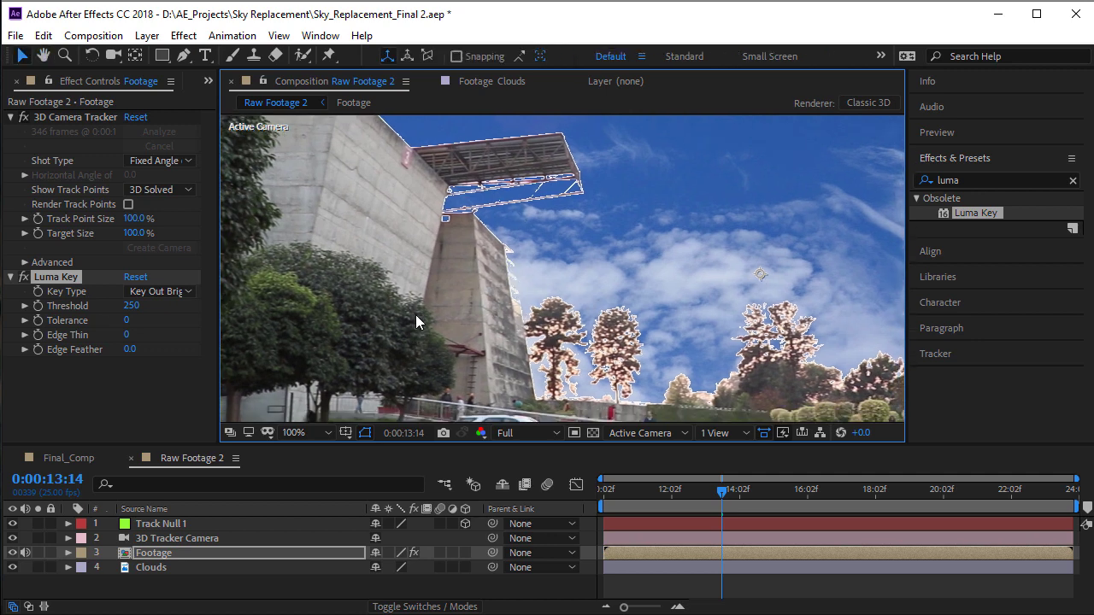
{"action": "left_click", "coordinate": [127, 335]}
{"action": "type", "text": "1"}
{"action": "key", "text": "Return"}
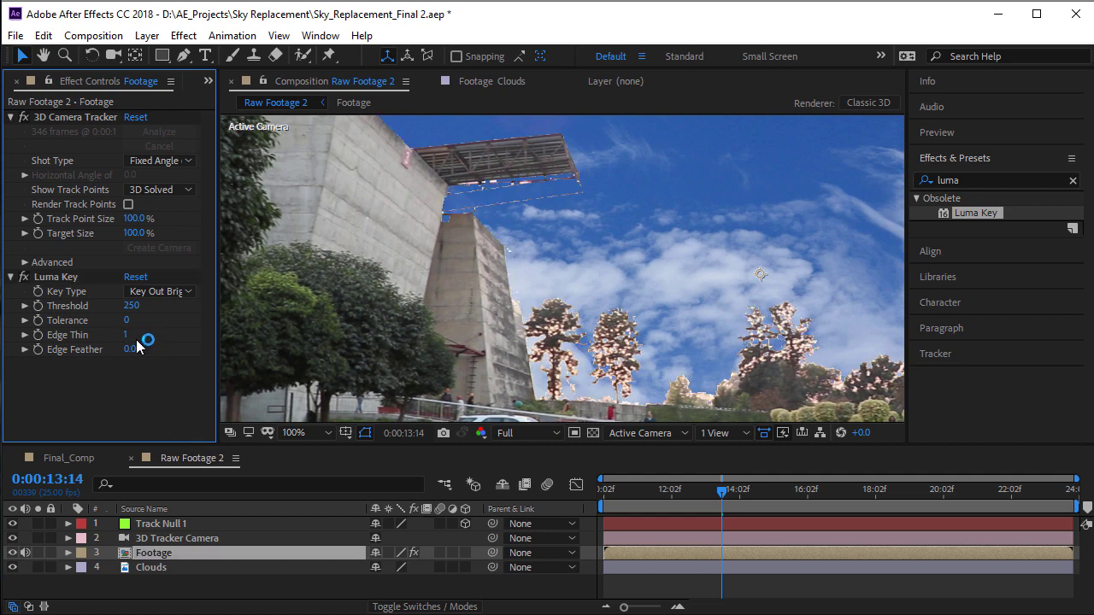
Set the Luma Key's Edge Feather to 80 and check the blend between the skyline and the clouds
{"action": "left_click_drag", "start_coordinate": [130, 349], "coordinate": [688, 316]}
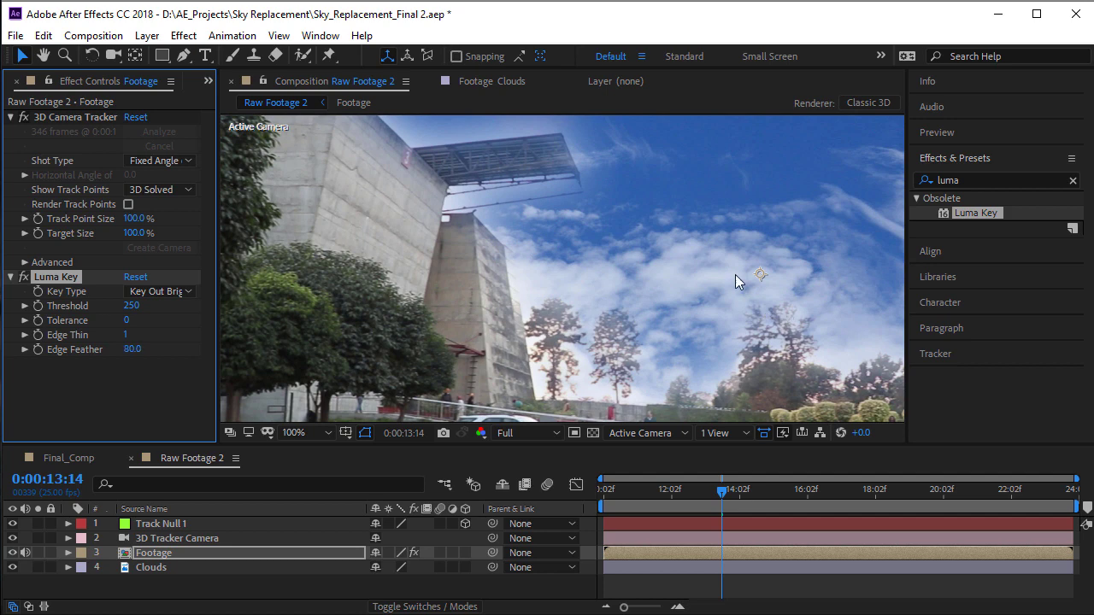
{"action": "scroll", "coordinate": [727, 284], "scroll_direction": "down", "scroll_amount": 2}
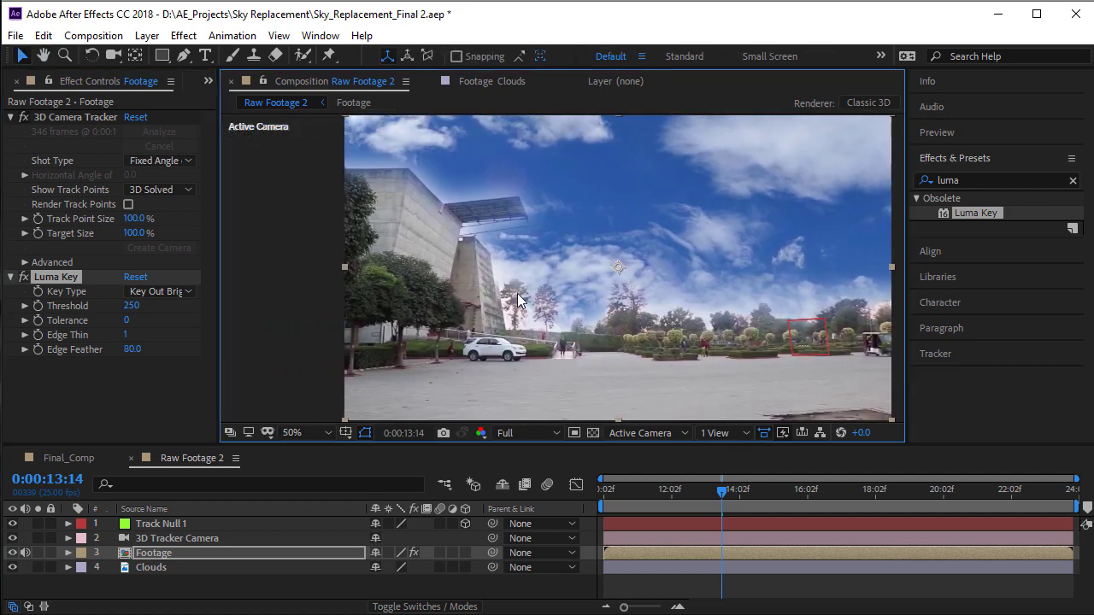
{"action": "scroll", "coordinate": [518, 300], "scroll_direction": "up", "scroll_amount": 1}
{"action": "left_click_drag", "start_coordinate": [488, 265], "coordinate": [526, 237]}
{"action": "scroll", "coordinate": [544, 307], "scroll_direction": "down", "scroll_amount": 1}
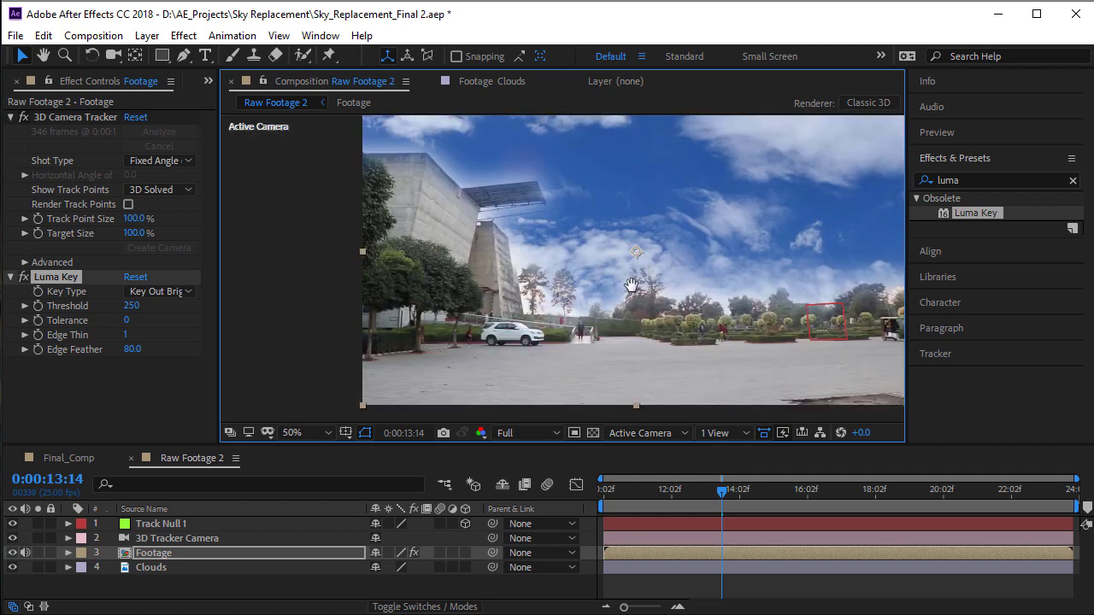
Make the Clouds layer a 3D layer and parent it to Track Null 1
{"action": "left_click_drag", "start_coordinate": [629, 285], "coordinate": [552, 294]}
{"action": "left_click_drag", "start_coordinate": [633, 247], "coordinate": [592, 273]}
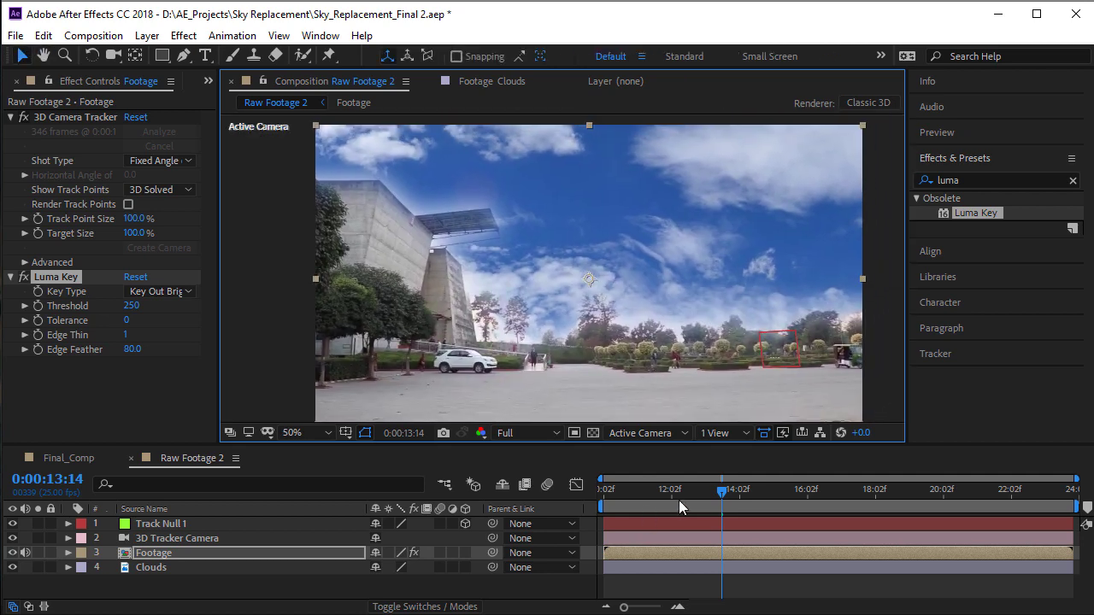
{"action": "left_click_drag", "start_coordinate": [678, 499], "coordinate": [749, 494]}
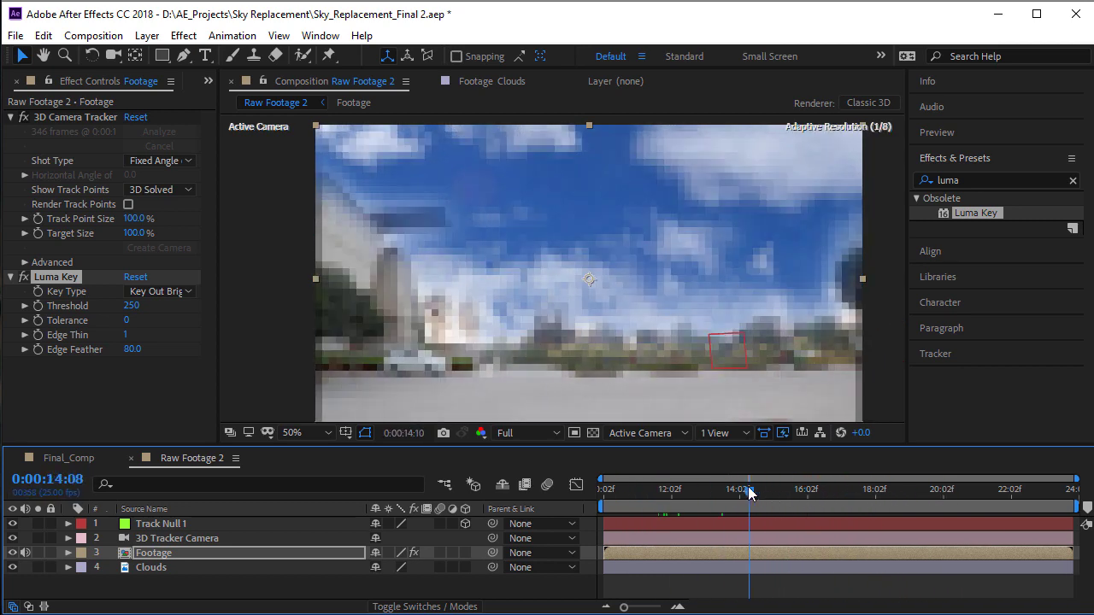
{"action": "left_click", "coordinate": [466, 567]}
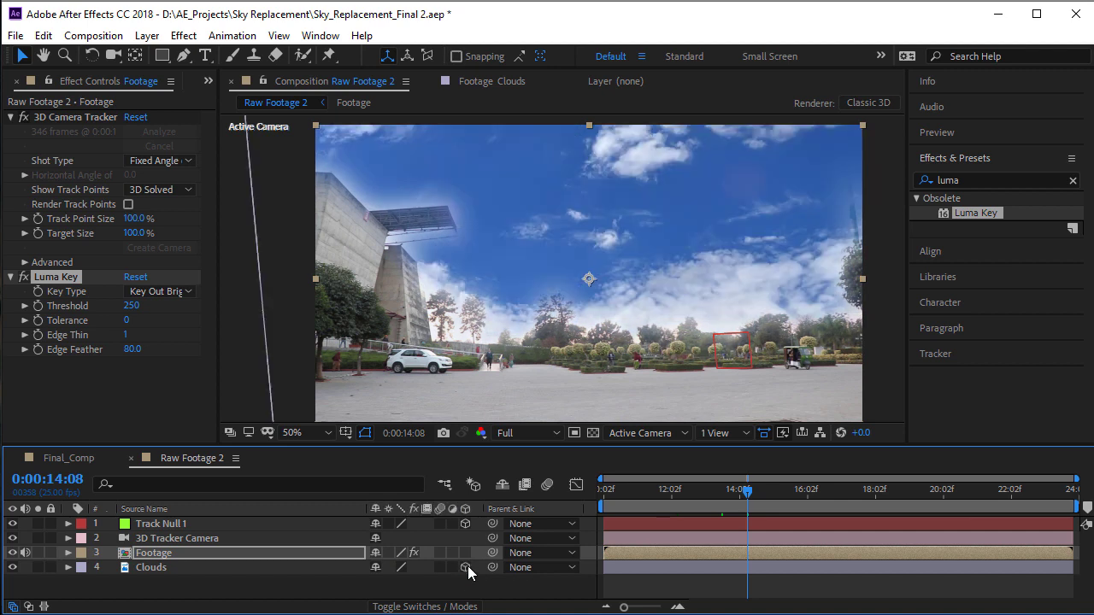
{"action": "left_click", "coordinate": [236, 576]}
{"action": "left_click", "coordinate": [219, 569]}
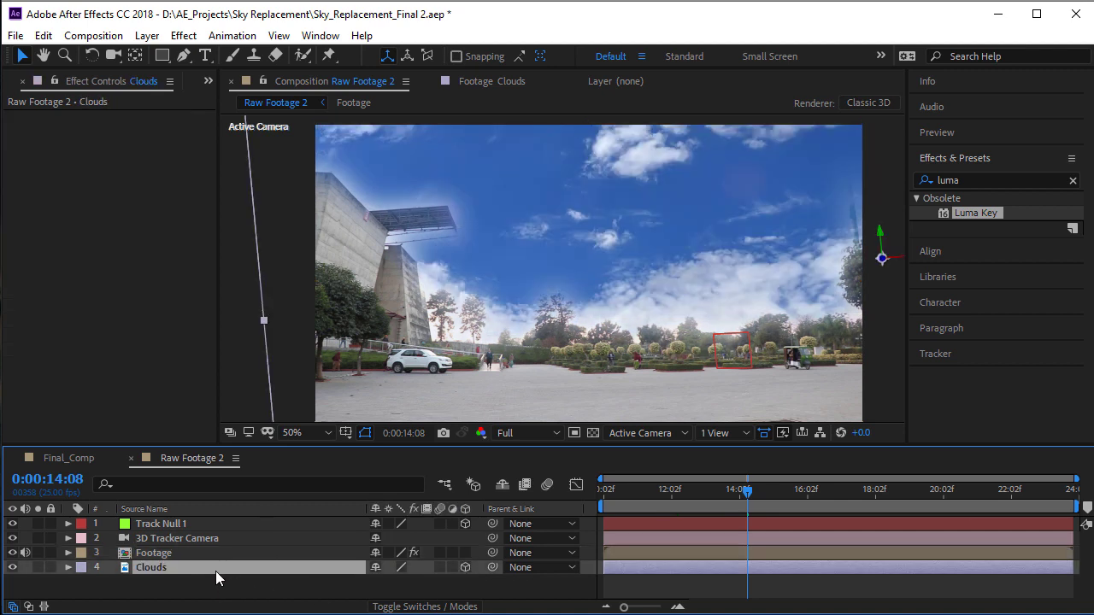
{"action": "left_click_drag", "start_coordinate": [493, 568], "coordinate": [209, 518]}
{"action": "left_click", "coordinate": [231, 579]}
Go to 0:00:10:02 and move the Clouds layer so it covers the uncovered sky behind the tree
{"action": "left_click_drag", "start_coordinate": [684, 493], "coordinate": [524, 491]}
{"action": "scroll", "coordinate": [464, 219], "scroll_direction": "down", "scroll_amount": 2}
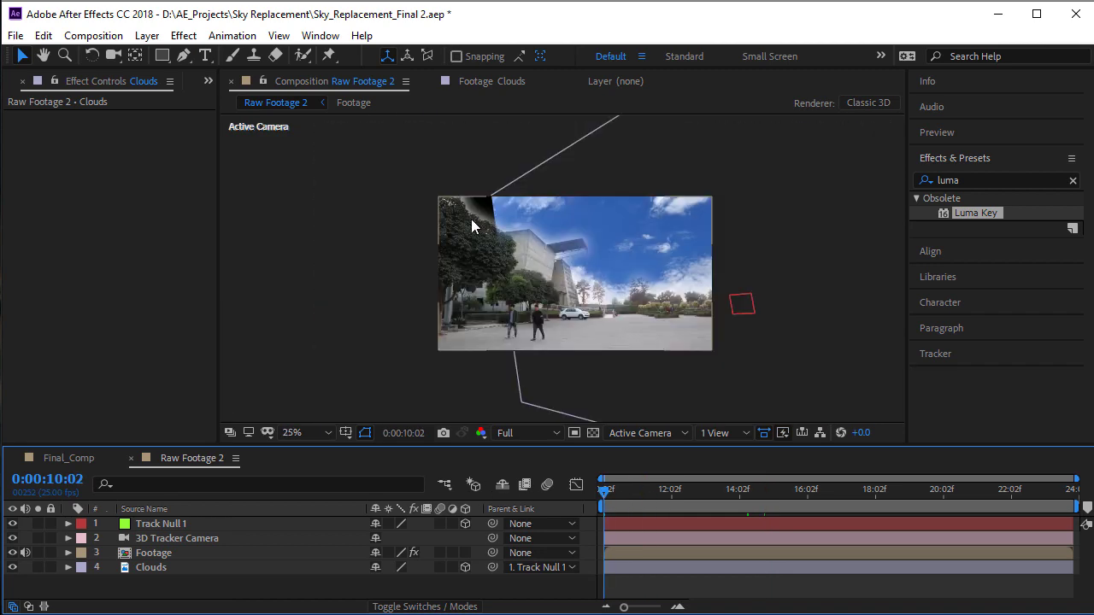
{"action": "left_click", "coordinate": [137, 569]}
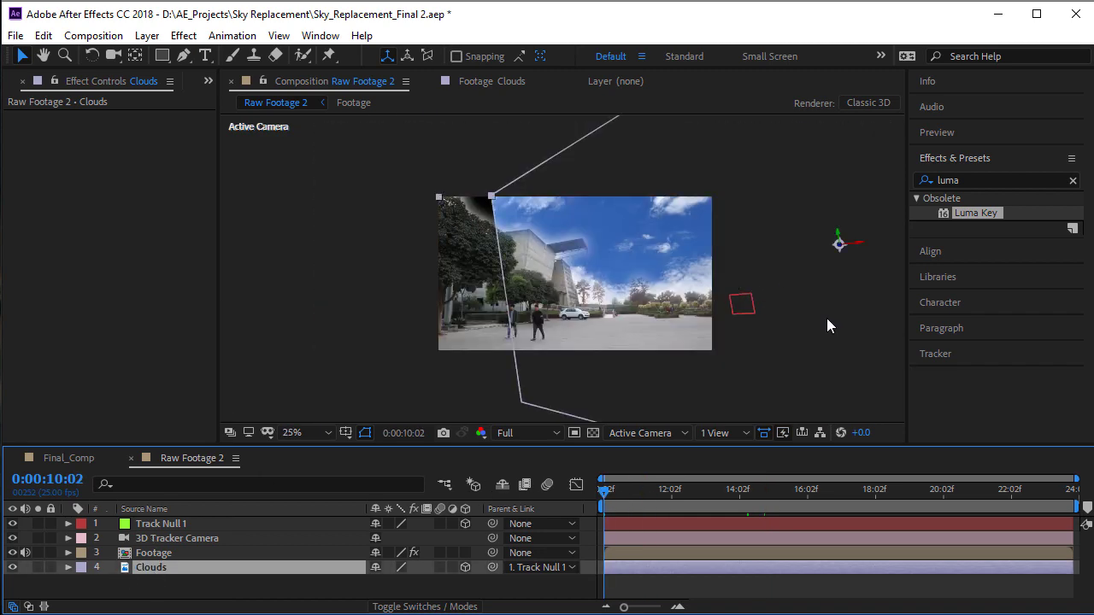
{"action": "left_click_drag", "start_coordinate": [846, 243], "coordinate": [650, 204]}
{"action": "scroll", "coordinate": [685, 262], "scroll_direction": "up", "scroll_amount": 2}
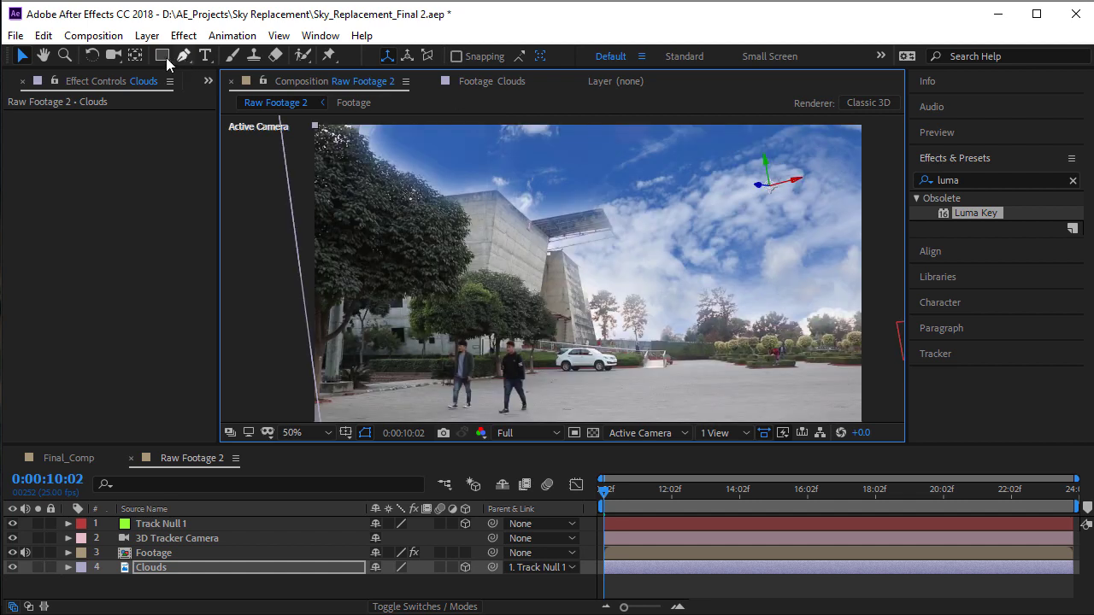
Rotate the Clouds layer in 3D and check its sky coverage at 0:00:22:24
{"action": "left_click", "coordinate": [93, 55]}
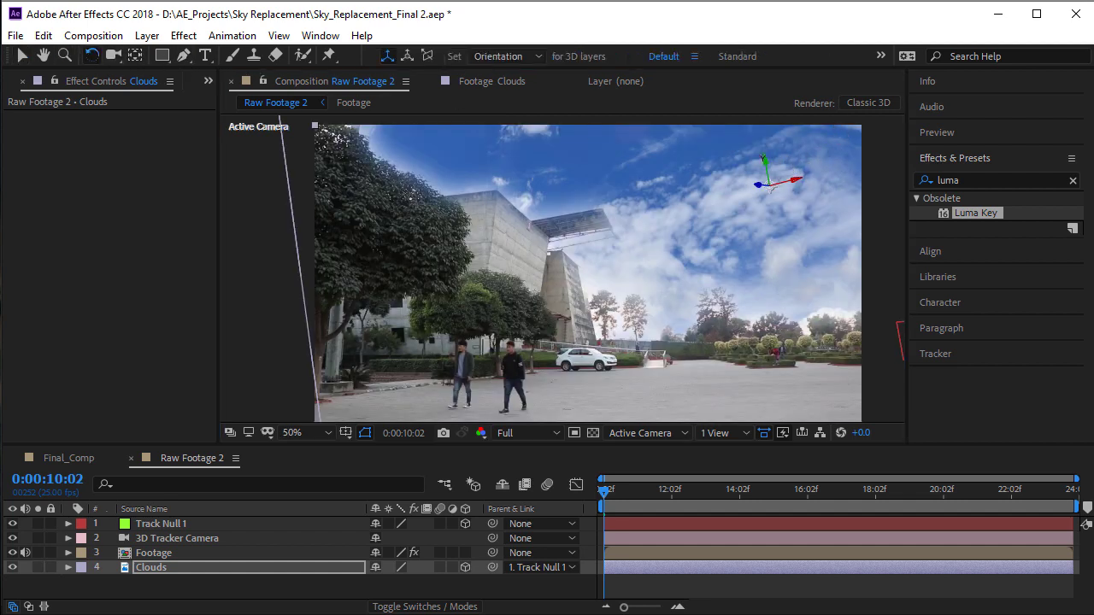
{"action": "left_click_drag", "start_coordinate": [772, 188], "coordinate": [694, 259]}
{"action": "key", "text": "comma"}
{"action": "key", "text": "comma"}
{"action": "left_click_drag", "start_coordinate": [644, 498], "coordinate": [1041, 521]}
{"action": "scroll", "coordinate": [559, 285], "scroll_direction": "up", "scroll_amount": 2}
{"action": "left_click_drag", "start_coordinate": [560, 285], "coordinate": [734, 300]}
{"action": "scroll", "coordinate": [614, 287], "scroll_direction": "down", "scroll_amount": 2}
{"action": "left_click_drag", "start_coordinate": [615, 287], "coordinate": [565, 268]}
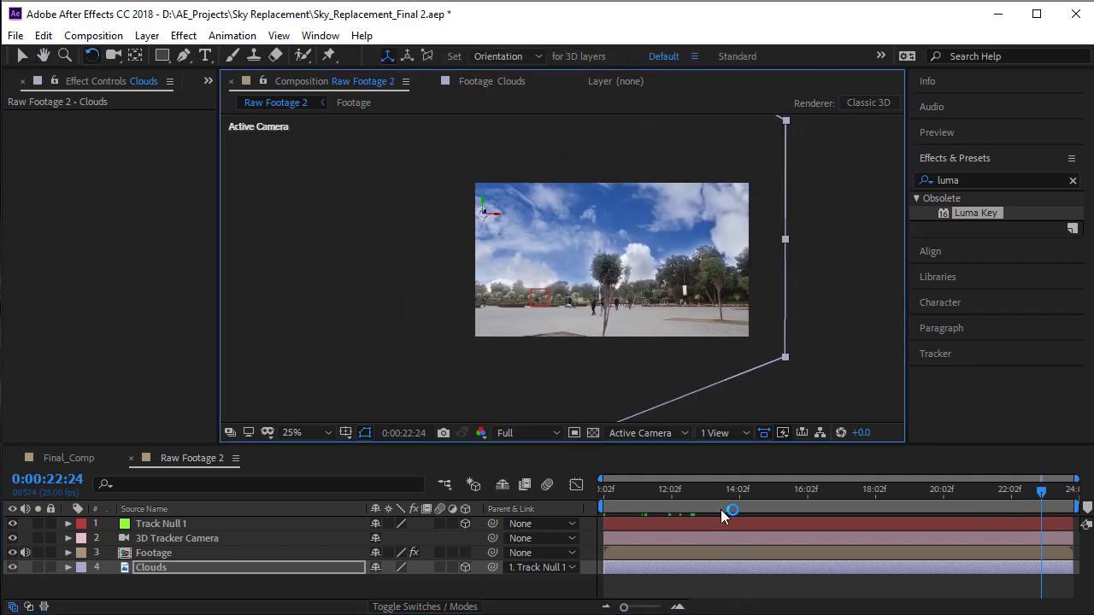
Return to 0:00:10:02 and set the Clouds layer's scale to 36.6%
{"action": "left_click_drag", "start_coordinate": [720, 508], "coordinate": [604, 494]}
{"action": "key", "text": "w"}
{"action": "scroll", "coordinate": [655, 284], "scroll_direction": "up", "scroll_amount": 2}
{"action": "scroll", "coordinate": [602, 293], "scroll_direction": "down", "scroll_amount": 4}
{"action": "key", "text": "v"}
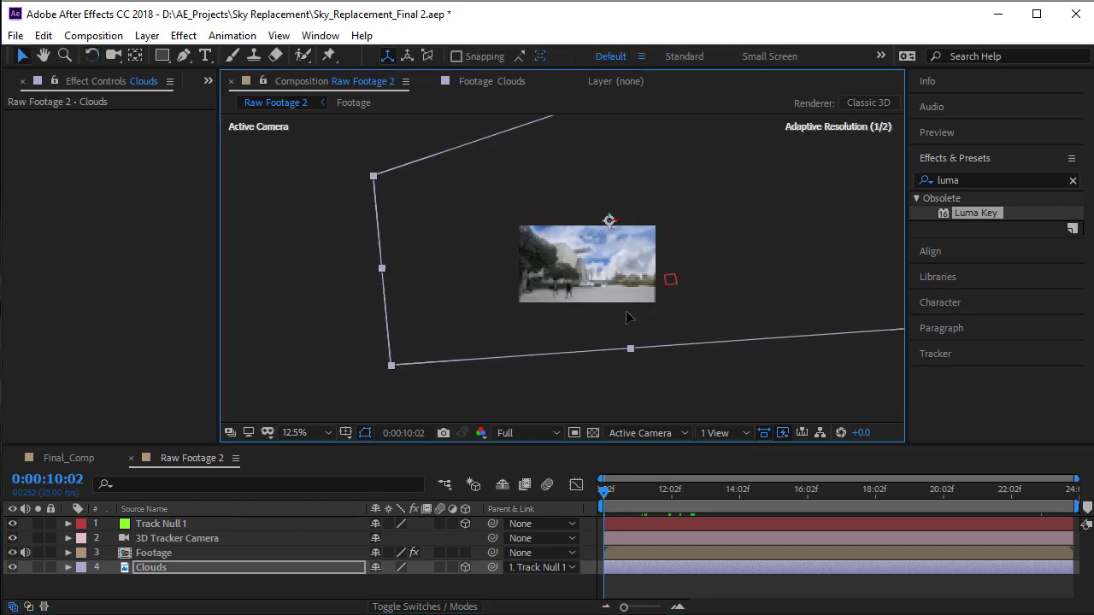
{"action": "scroll", "coordinate": [622, 312], "scroll_direction": "up", "scroll_amount": 4}
{"action": "key", "text": "s"}
{"action": "left_click_drag", "start_coordinate": [395, 582], "coordinate": [387, 582]}
{"action": "scroll", "coordinate": [584, 349], "scroll_direction": "down", "scroll_amount": 2}
{"action": "left_click_drag", "start_coordinate": [567, 321], "coordinate": [547, 334]}
{"action": "scroll", "coordinate": [547, 335], "scroll_direction": "up", "scroll_amount": 1}
Check that the clouds fill the sky near the end of the shot and at 0:00:10:02
{"action": "left_click_drag", "start_coordinate": [604, 496], "coordinate": [1032, 529]}
{"action": "scroll", "coordinate": [692, 292], "scroll_direction": "up", "scroll_amount": 2}
{"action": "left_click_drag", "start_coordinate": [789, 272], "coordinate": [797, 279]}
{"action": "left_click_drag", "start_coordinate": [706, 490], "coordinate": [553, 492]}
{"action": "scroll", "coordinate": [559, 307], "scroll_direction": "down", "scroll_amount": 2}
{"action": "left_click_drag", "start_coordinate": [591, 317], "coordinate": [565, 299]}
{"action": "scroll", "coordinate": [565, 290], "scroll_direction": "up", "scroll_amount": 2}
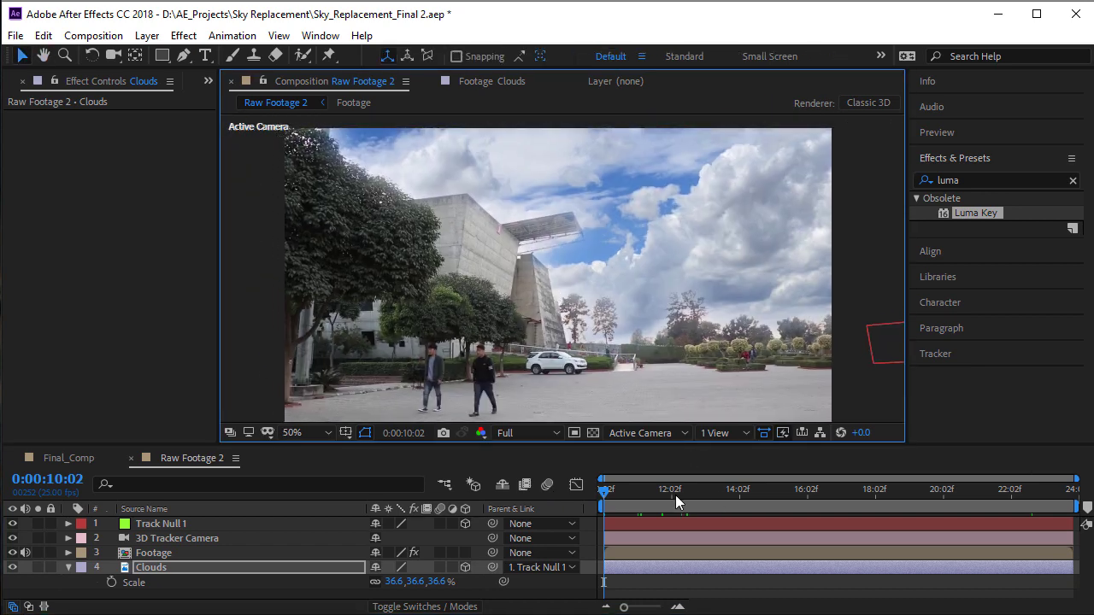
Apply the Curves effect to the Footage layer at 0:00:11:13 and pull down the RGB curve's midtones and shadows
{"action": "left_click_drag", "start_coordinate": [675, 495], "coordinate": [659, 513]}
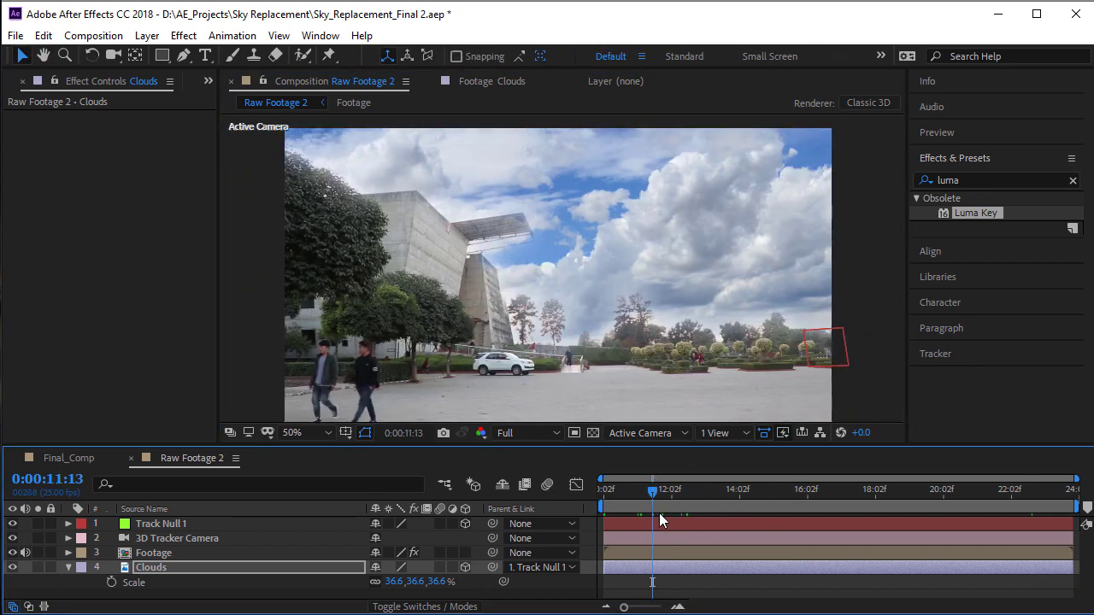
{"action": "left_click", "coordinate": [163, 553]}
{"action": "double_click", "coordinate": [964, 180]}
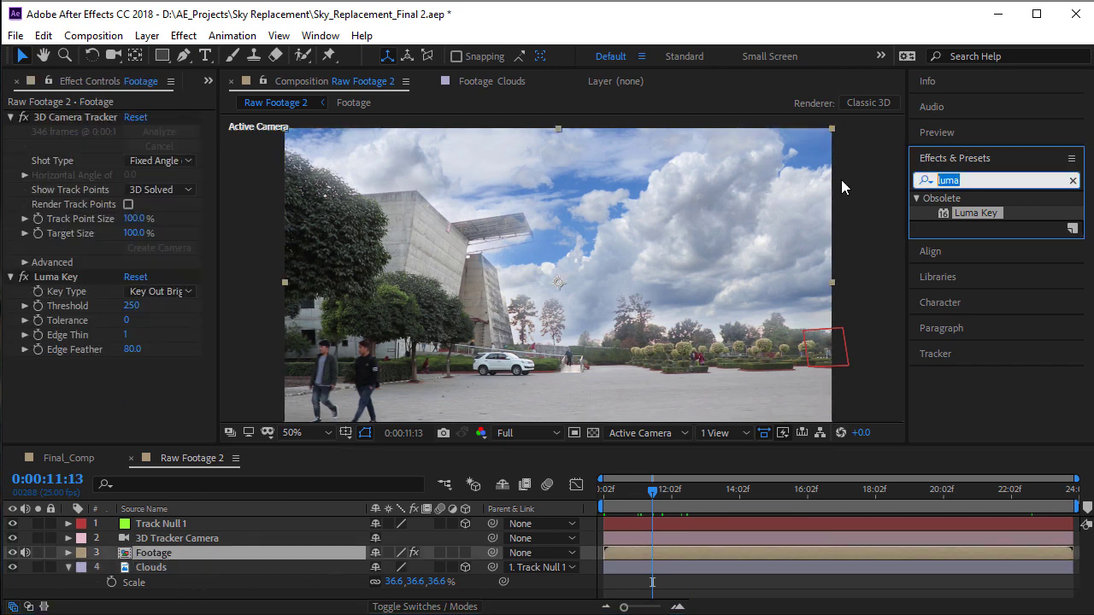
{"action": "type", "text": "curve"}
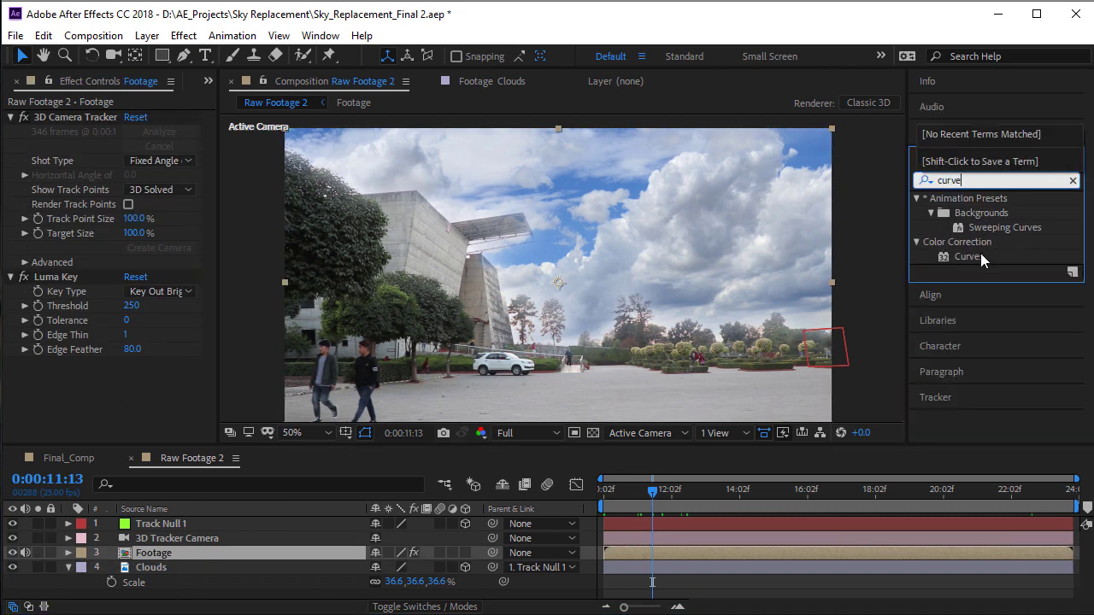
{"action": "double_click", "coordinate": [976, 255]}
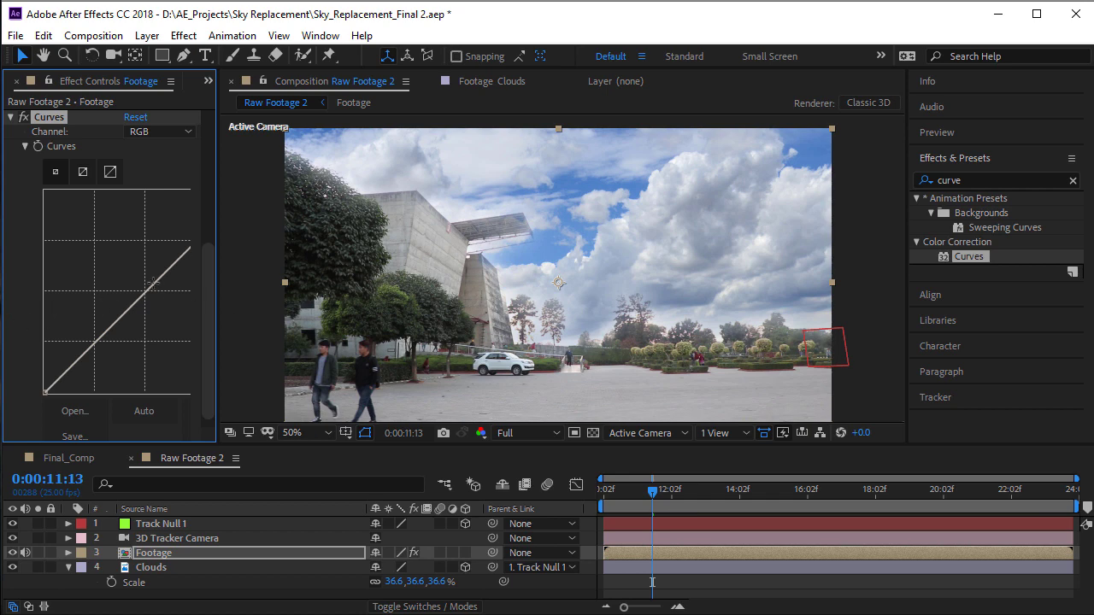
{"action": "left_click_drag", "start_coordinate": [154, 282], "coordinate": [158, 298]}
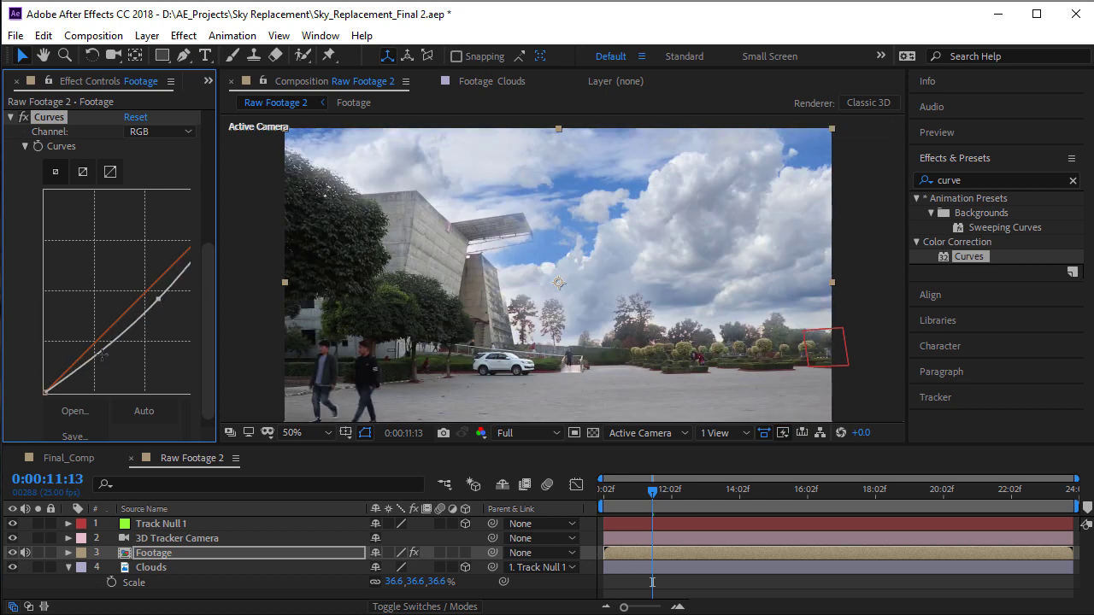
{"action": "left_click_drag", "start_coordinate": [99, 352], "coordinate": [85, 375]}
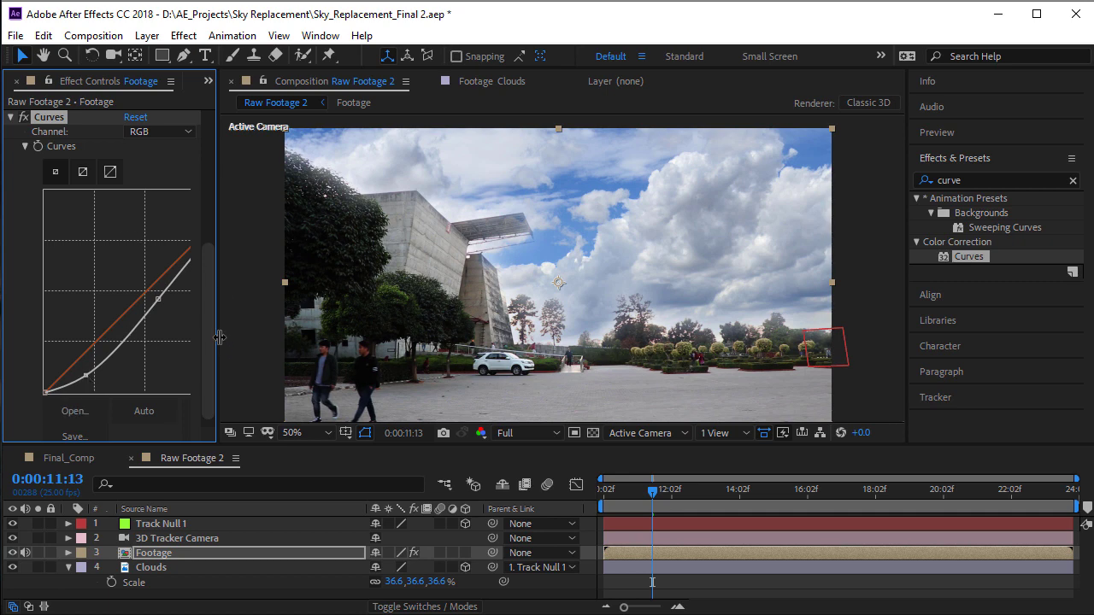
{"action": "left_click_drag", "start_coordinate": [219, 337], "coordinate": [242, 349]}
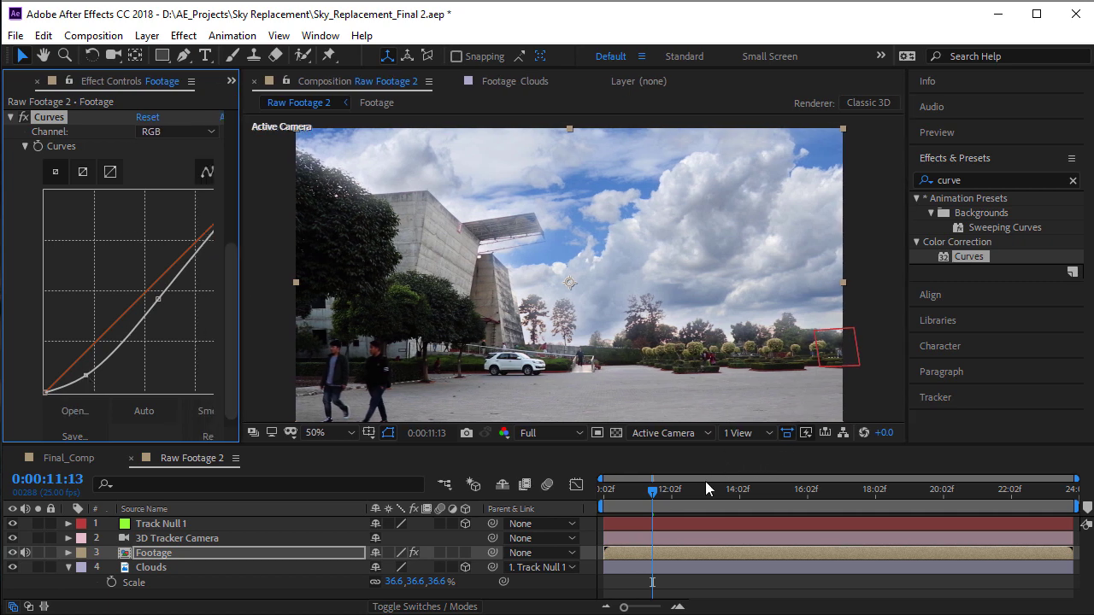
Lower the Red curve and slightly raise the Blue curve on the Footage layer at 0:00:11:22, and preview the shot
{"action": "left_click_drag", "start_coordinate": [697, 496], "coordinate": [665, 494]}
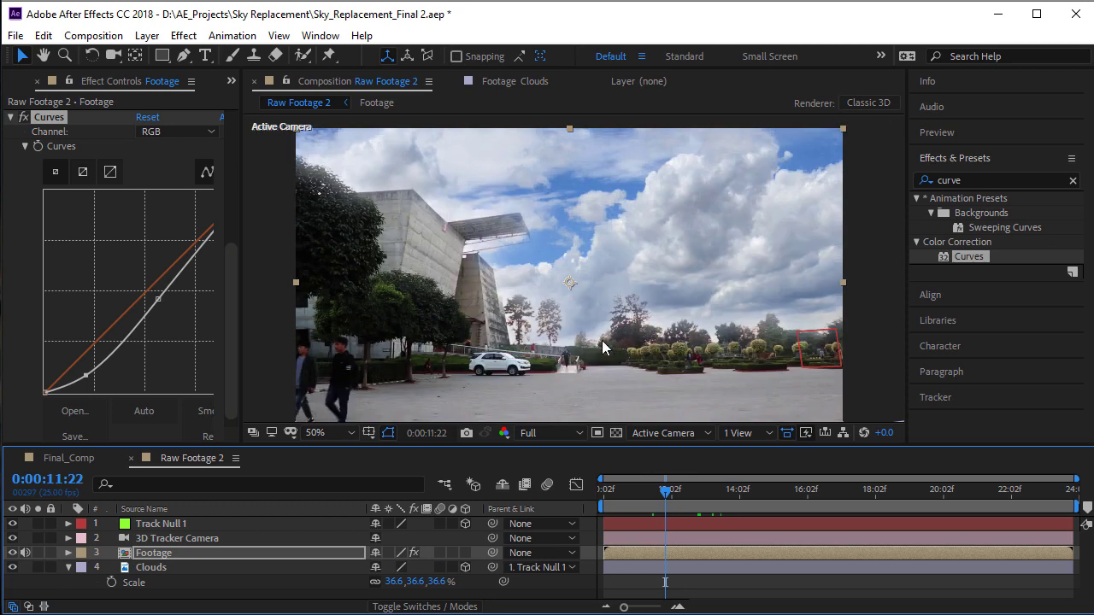
{"action": "left_click", "coordinate": [145, 133]}
{"action": "left_click", "coordinate": [167, 166]}
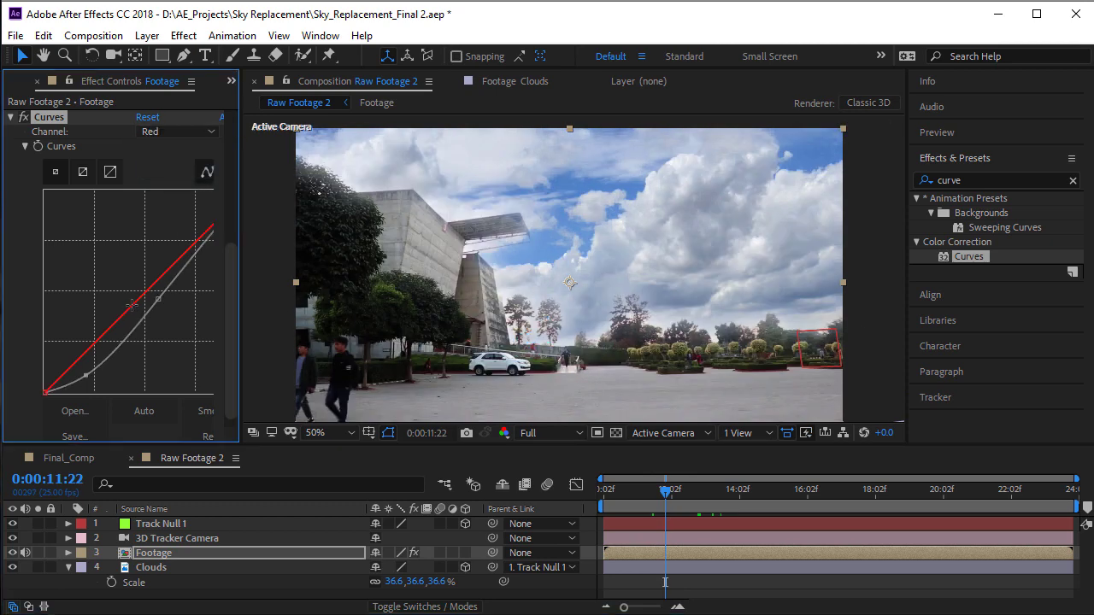
{"action": "left_click_drag", "start_coordinate": [132, 305], "coordinate": [137, 318]}
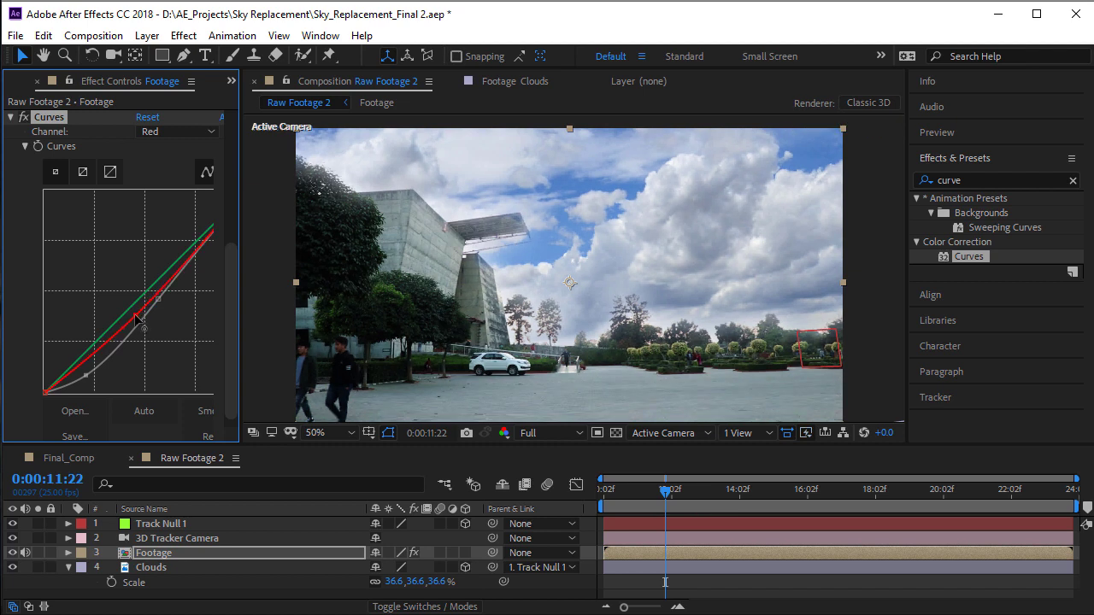
{"action": "left_click", "coordinate": [184, 132]}
{"action": "left_click", "coordinate": [181, 209]}
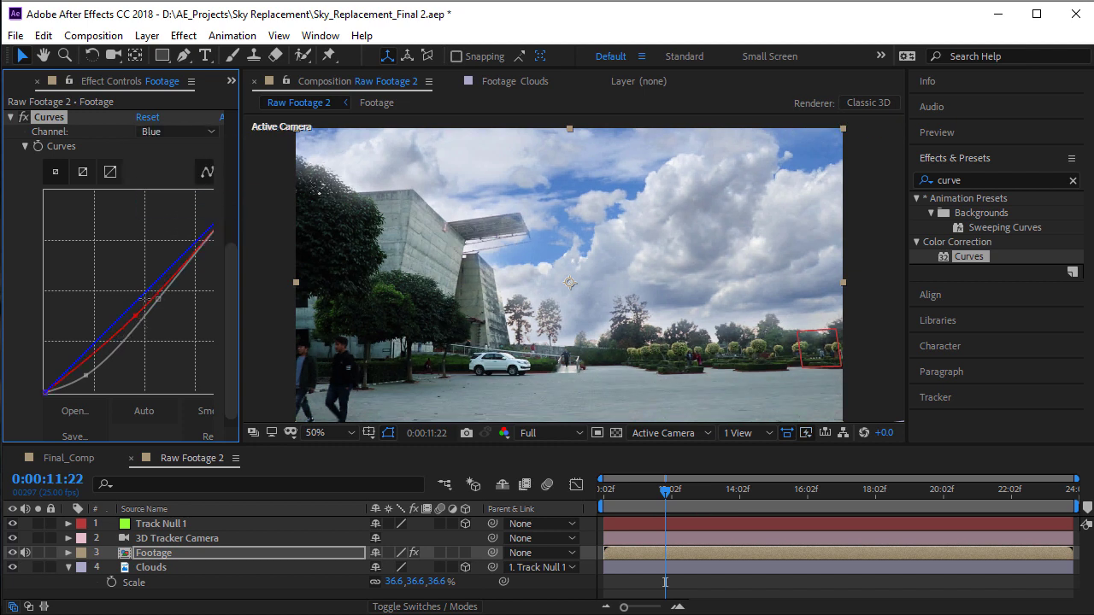
{"action": "left_click_drag", "start_coordinate": [139, 302], "coordinate": [137, 296]}
{"action": "key", "text": "space"}
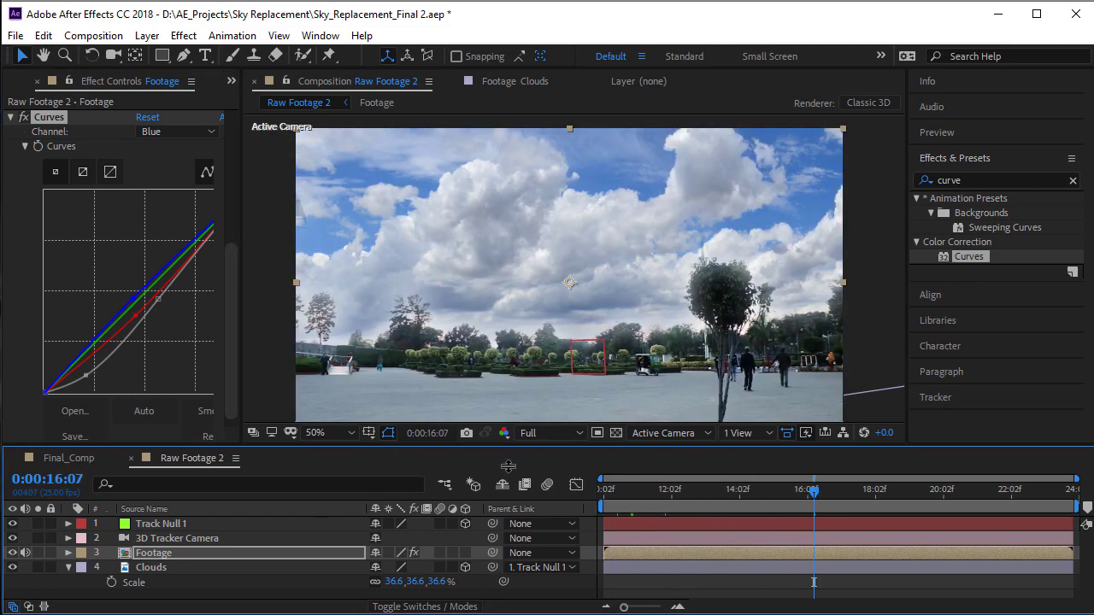
Apply Curves to the Clouds layer, pull down its RGB midtones and shadows, and check the sky at 0:00:16:00
{"action": "left_click", "coordinate": [167, 569]}
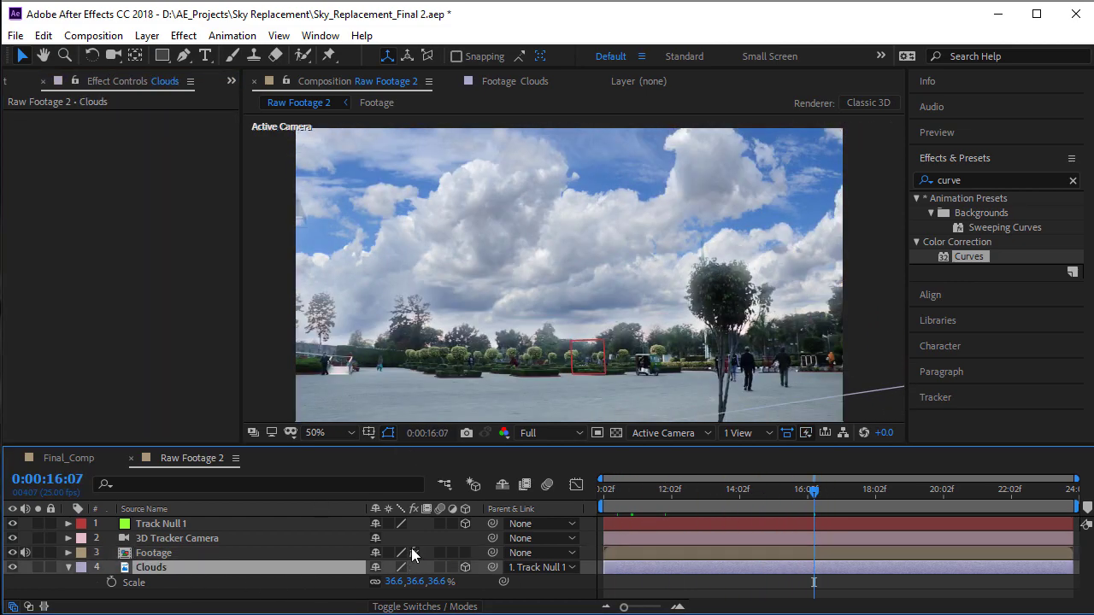
{"action": "double_click", "coordinate": [966, 258]}
{"action": "left_click", "coordinate": [142, 292]}
{"action": "left_click_drag", "start_coordinate": [144, 292], "coordinate": [149, 307]}
{"action": "left_click_drag", "start_coordinate": [91, 354], "coordinate": [98, 370]}
{"action": "left_click_drag", "start_coordinate": [750, 497], "coordinate": [804, 515]}
Apply the Tint effect to the Clouds layer and set its Amount to Tint to 37%
{"action": "left_click", "coordinate": [971, 180]}
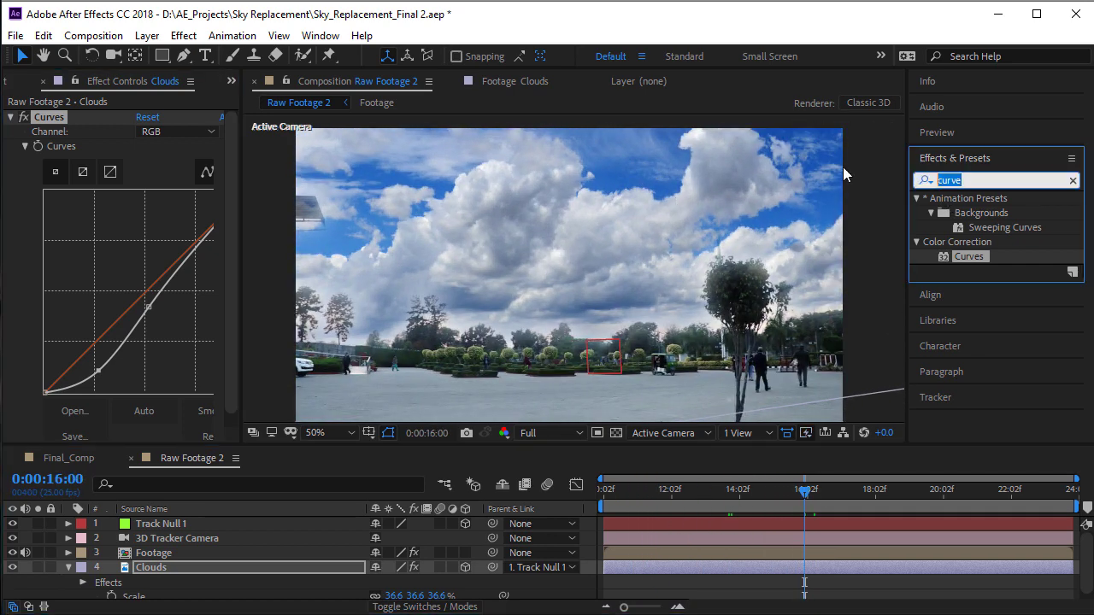
{"action": "type", "text": "tint"}
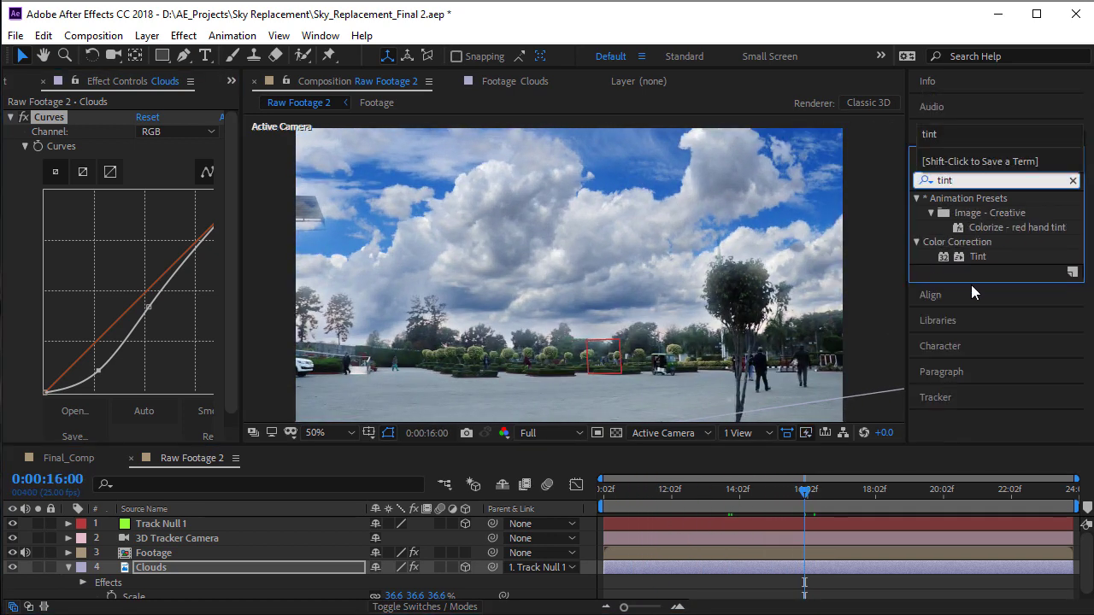
{"action": "double_click", "coordinate": [973, 257]}
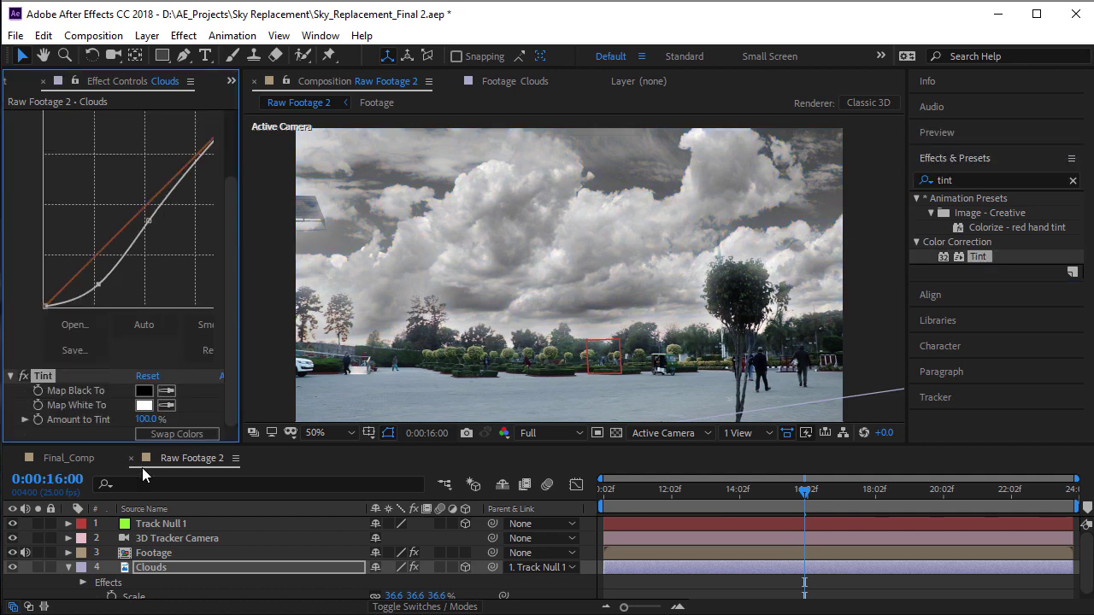
{"action": "left_click", "coordinate": [157, 418]}
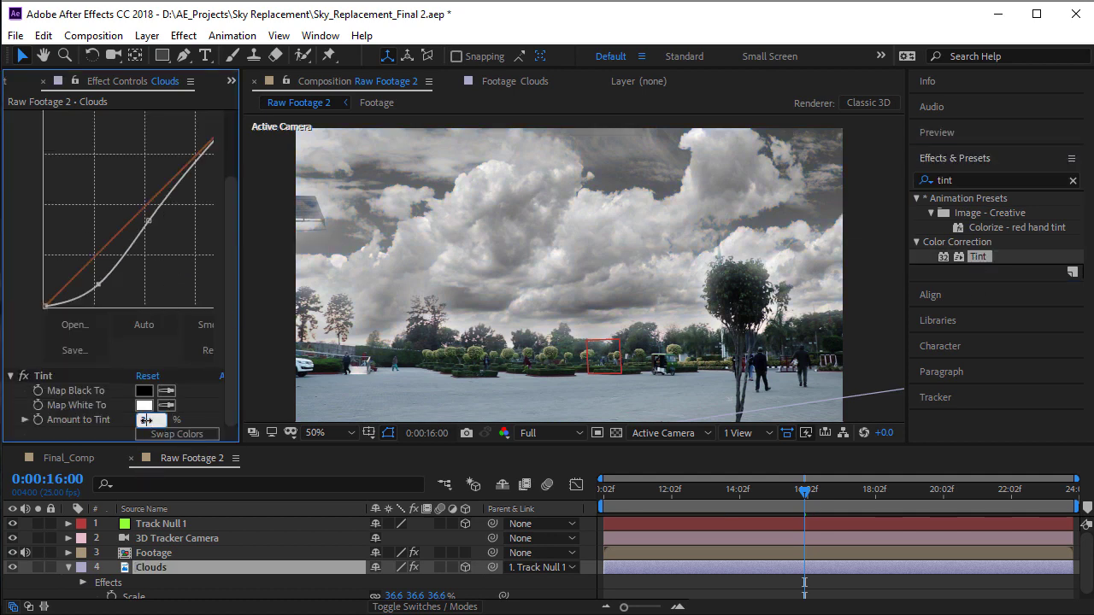
{"action": "type", "text": "30"}
{"action": "key", "text": "Return"}
{"action": "left_click_drag", "start_coordinate": [137, 429], "coordinate": [153, 429]}
Go to 0:00:12:04 and examine the keyed edges of the trees and building up close against the clouds
{"action": "left_click_drag", "start_coordinate": [752, 486], "coordinate": [674, 509]}
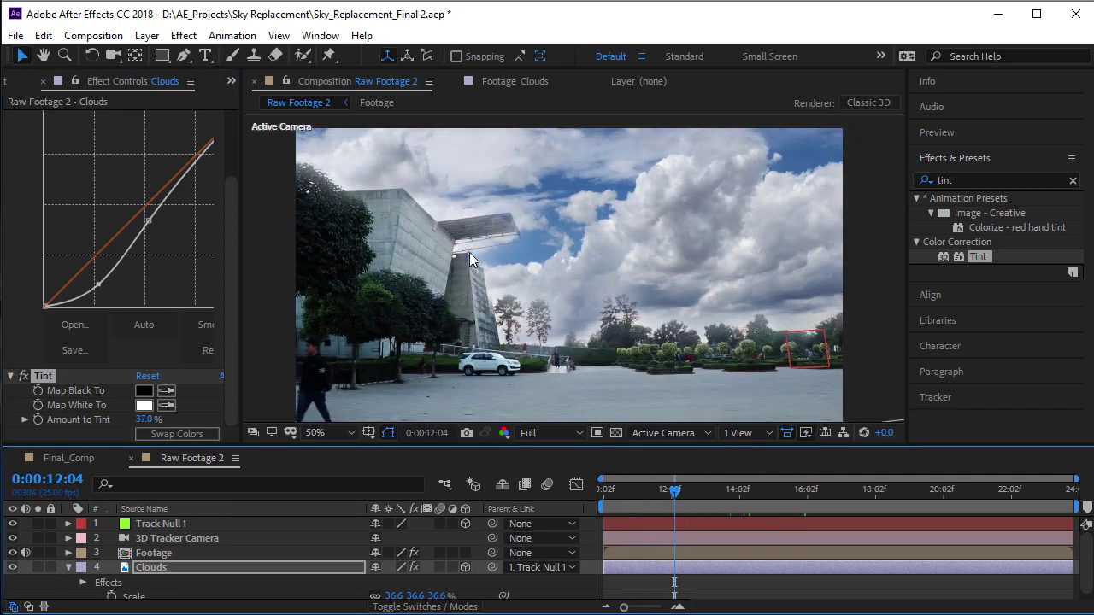
{"action": "scroll", "coordinate": [513, 291], "scroll_direction": "up", "scroll_amount": 1}
{"action": "left_click_drag", "start_coordinate": [513, 291], "coordinate": [610, 255]}
{"action": "scroll", "coordinate": [556, 253], "scroll_direction": "up", "scroll_amount": 2}
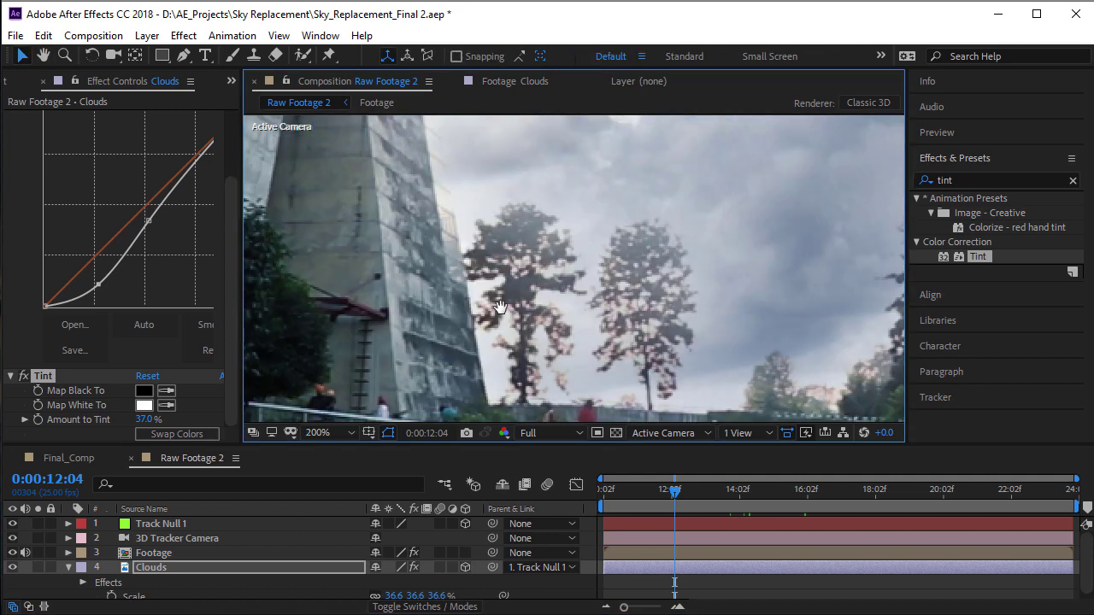
{"action": "key", "text": "v"}
{"action": "scroll", "coordinate": [545, 266], "scroll_direction": "up", "scroll_amount": 3}
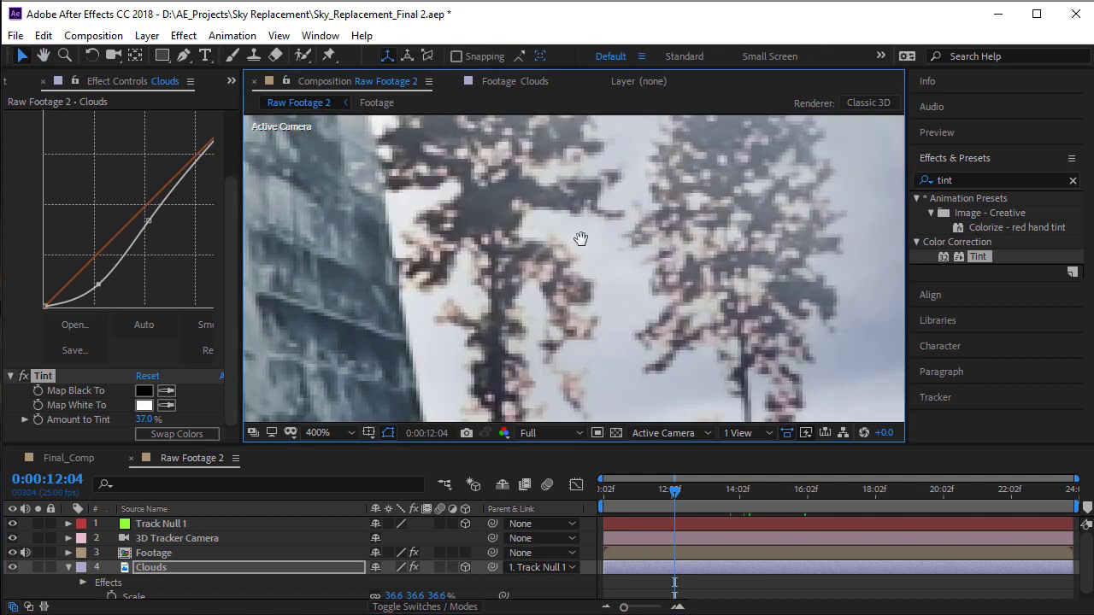
{"action": "scroll", "coordinate": [630, 283], "scroll_direction": "down", "scroll_amount": 1}
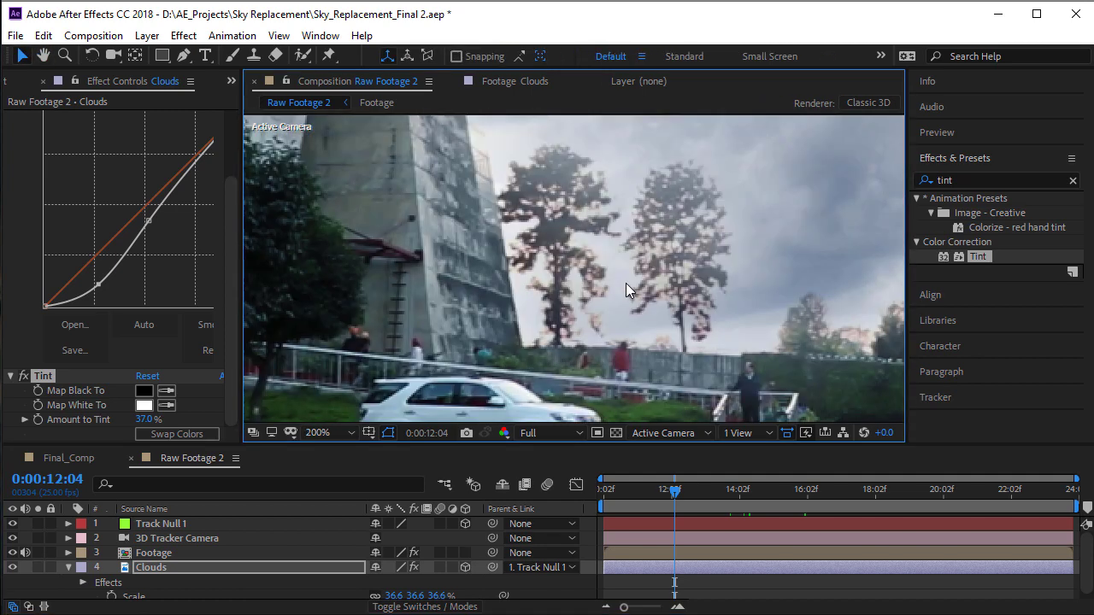
{"action": "key", "text": "h"}
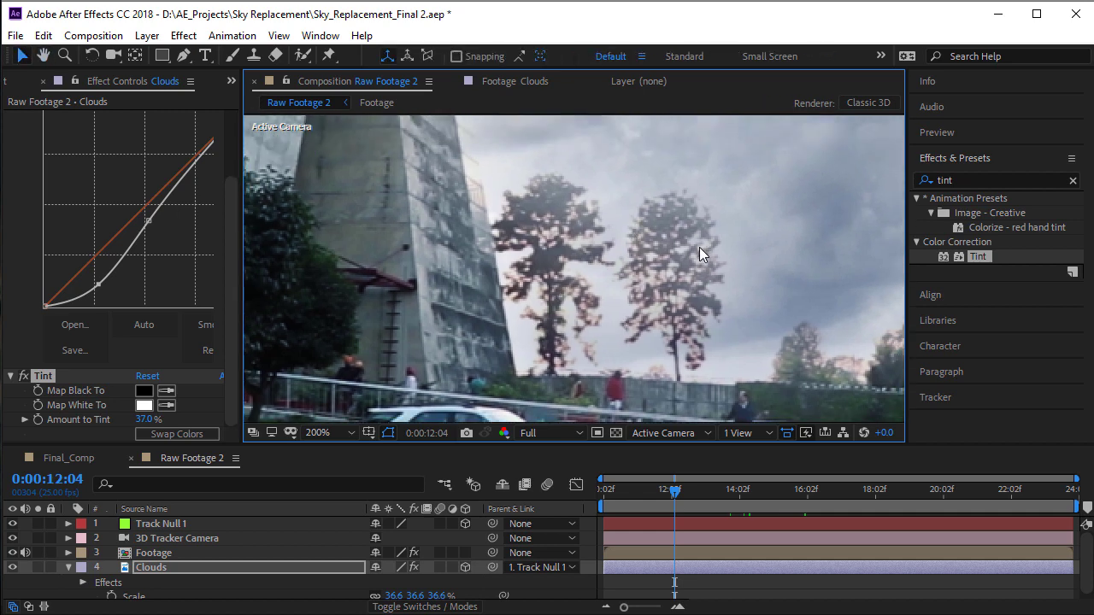
{"action": "scroll", "coordinate": [698, 250], "scroll_direction": "down", "scroll_amount": 2}
{"action": "scroll", "coordinate": [697, 250], "scroll_direction": "up", "scroll_amount": 1}
{"action": "left_click_drag", "start_coordinate": [740, 265], "coordinate": [721, 277]}
{"action": "scroll", "coordinate": [721, 282], "scroll_direction": "up", "scroll_amount": 1}
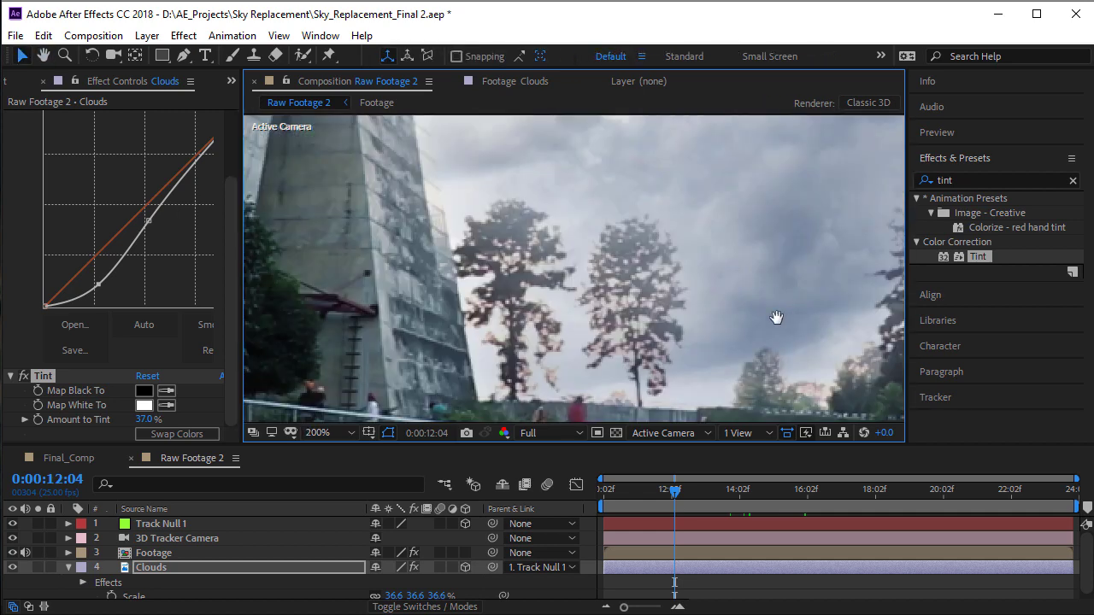
{"action": "left_click_drag", "start_coordinate": [764, 320], "coordinate": [736, 294]}
{"action": "key", "text": "v"}
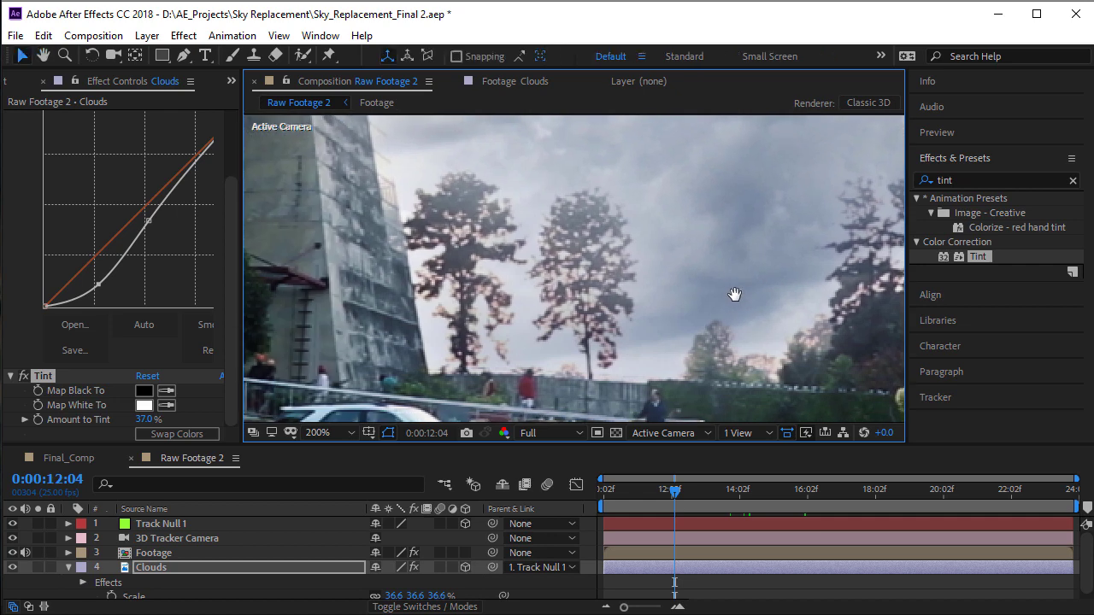
Apply the Hue/Saturation effect to the Footage layer
{"action": "left_click", "coordinate": [66, 566]}
{"action": "left_click", "coordinate": [166, 552]}
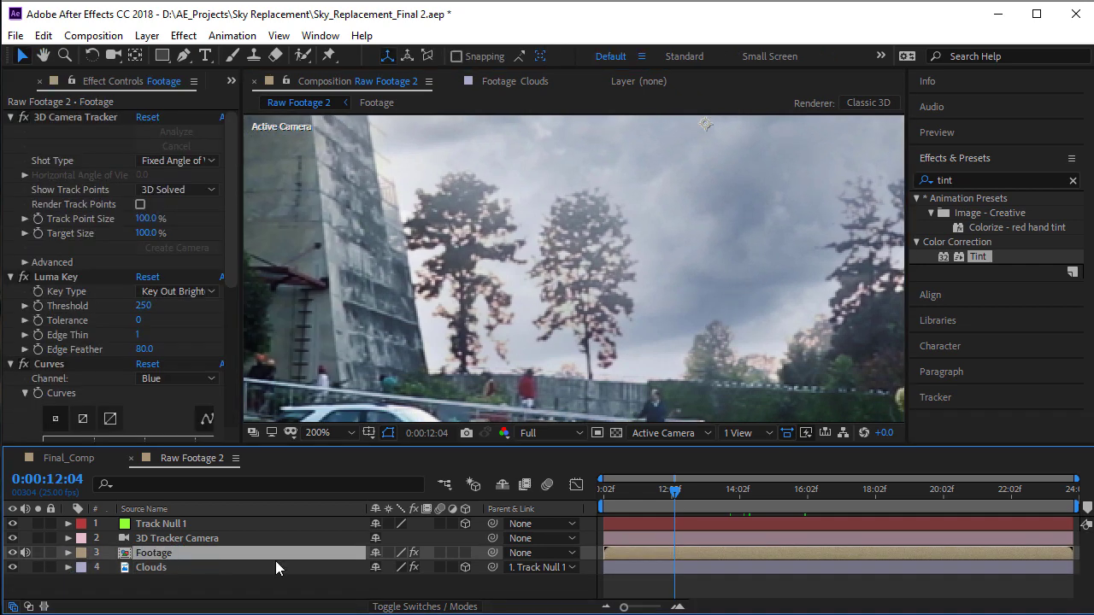
{"action": "left_click", "coordinate": [945, 174]}
{"action": "type", "text": "hue"}
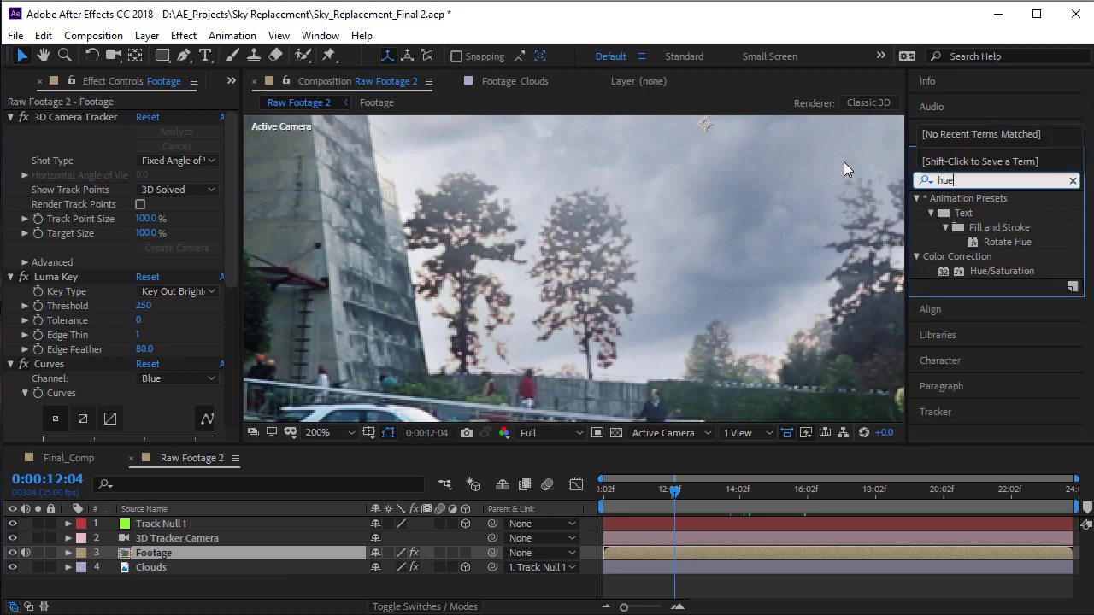
{"action": "double_click", "coordinate": [1017, 271]}
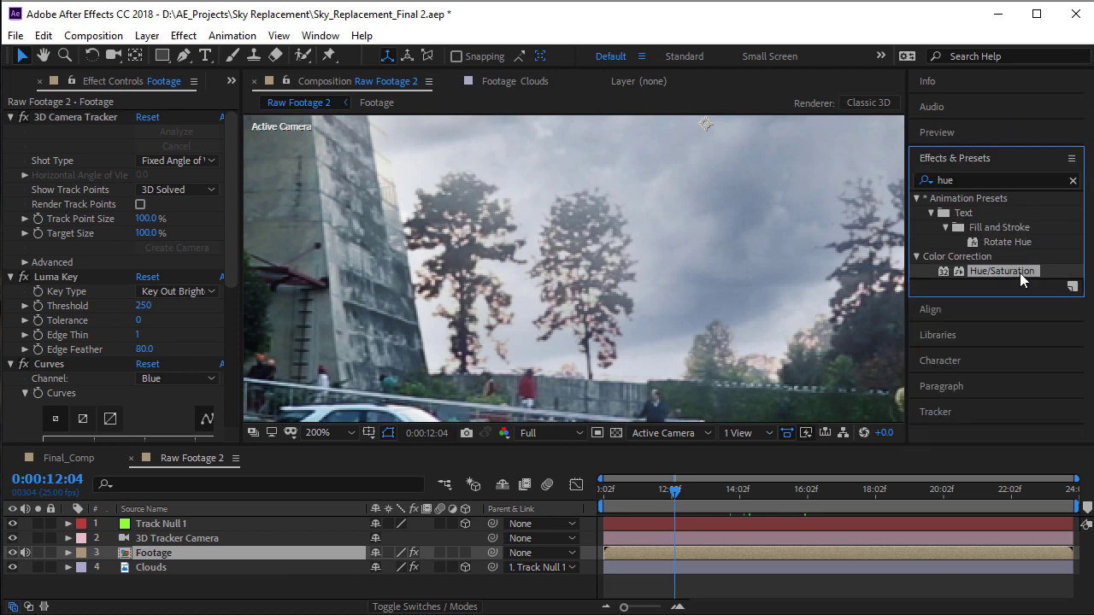
Set the Yellow Saturation of the Footage layer's Hue/Saturation effect to -100, judging the fringes on the two tall trees
{"action": "scroll", "coordinate": [539, 309], "scroll_direction": "up", "scroll_amount": 2}
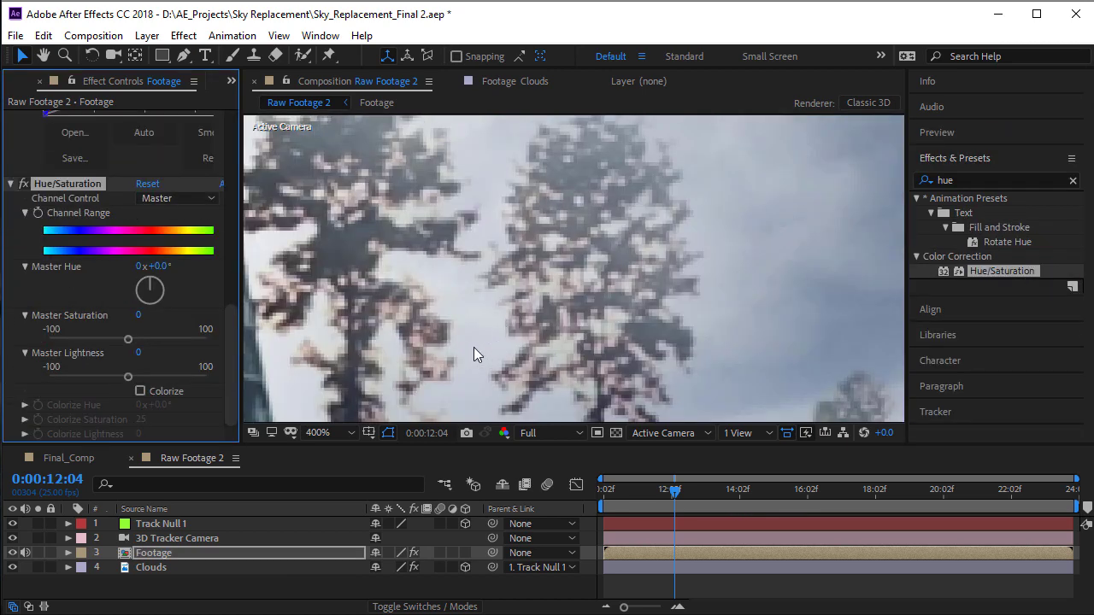
{"action": "key", "text": "space"}
{"action": "left_click_drag", "start_coordinate": [574, 393], "coordinate": [674, 370]}
{"action": "left_click_drag", "start_coordinate": [475, 333], "coordinate": [514, 316]}
{"action": "left_click", "coordinate": [193, 198]}
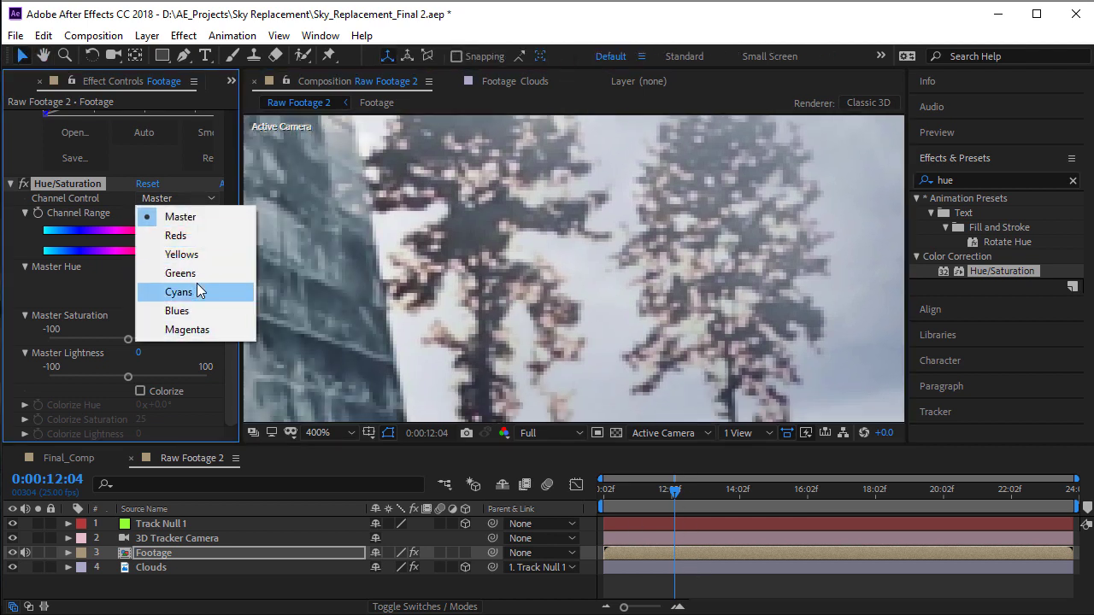
{"action": "left_click", "coordinate": [184, 254]}
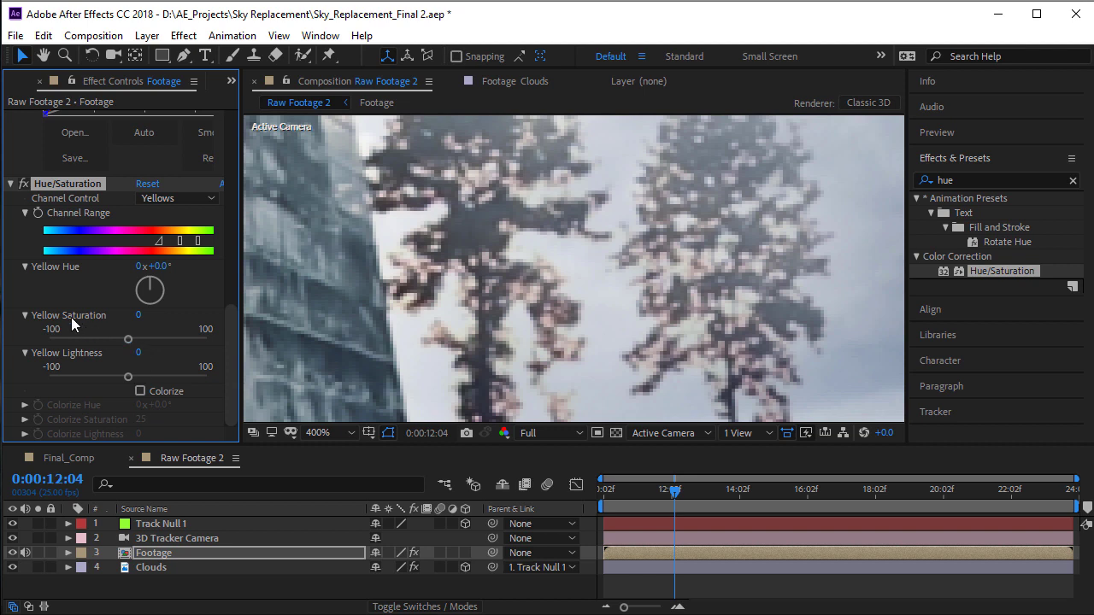
{"action": "left_click_drag", "start_coordinate": [126, 339], "coordinate": [19, 352]}
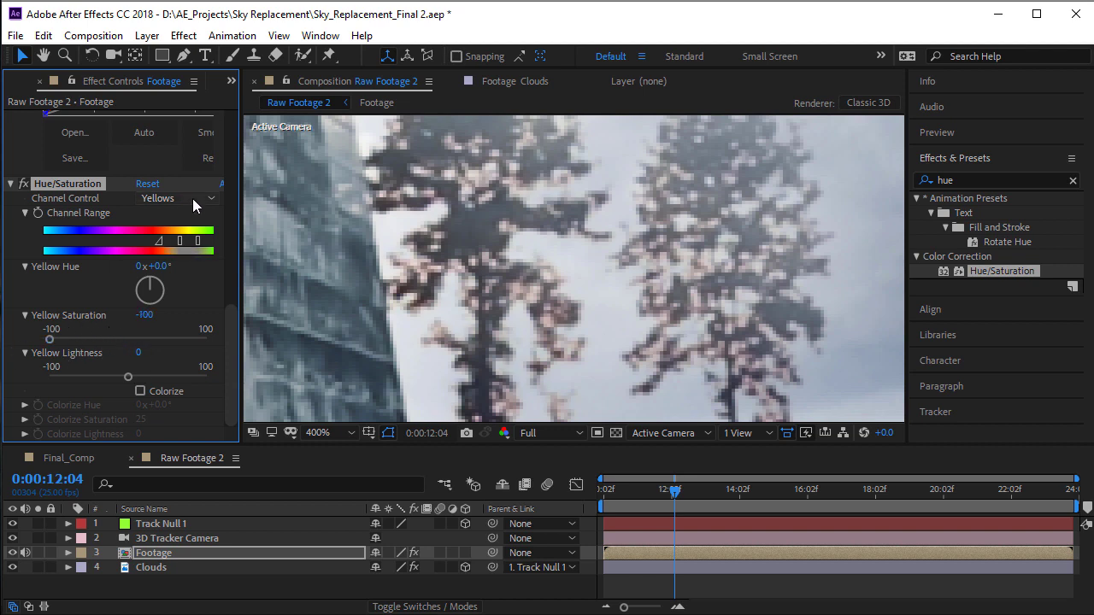
Set the Red Saturation of the Footage layer's Hue/Saturation effect to -100 and check the tree edges
{"action": "left_click", "coordinate": [194, 198]}
{"action": "left_click", "coordinate": [175, 236]}
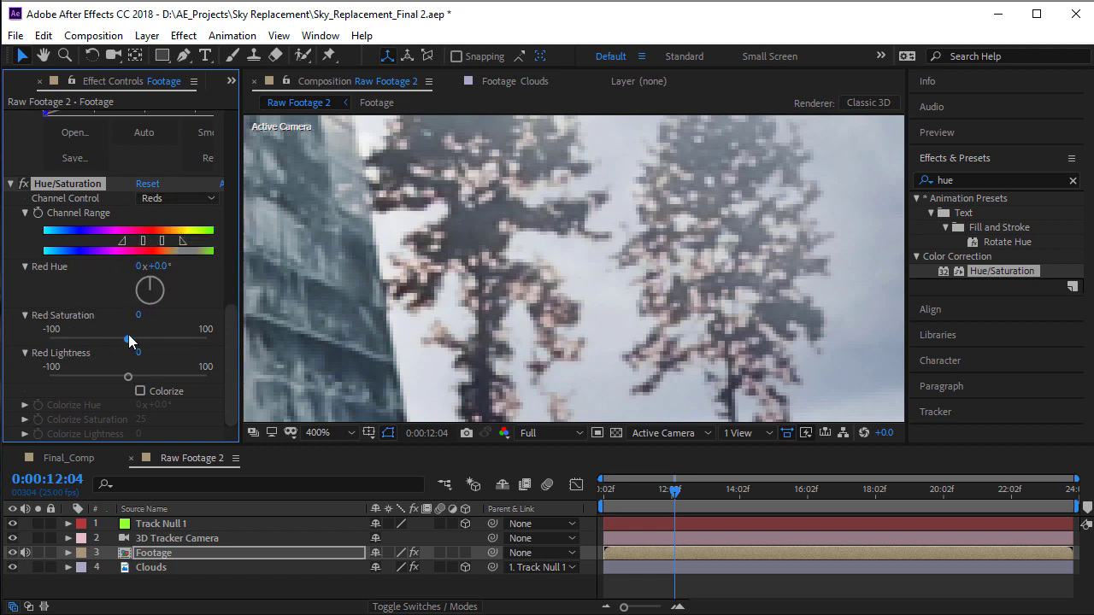
{"action": "left_click_drag", "start_coordinate": [127, 338], "coordinate": [9, 356]}
{"action": "scroll", "coordinate": [704, 298], "scroll_direction": "down", "scroll_amount": 2}
{"action": "scroll", "coordinate": [552, 291], "scroll_direction": "up", "scroll_amount": 2}
{"action": "scroll", "coordinate": [498, 265], "scroll_direction": "down", "scroll_amount": 2}
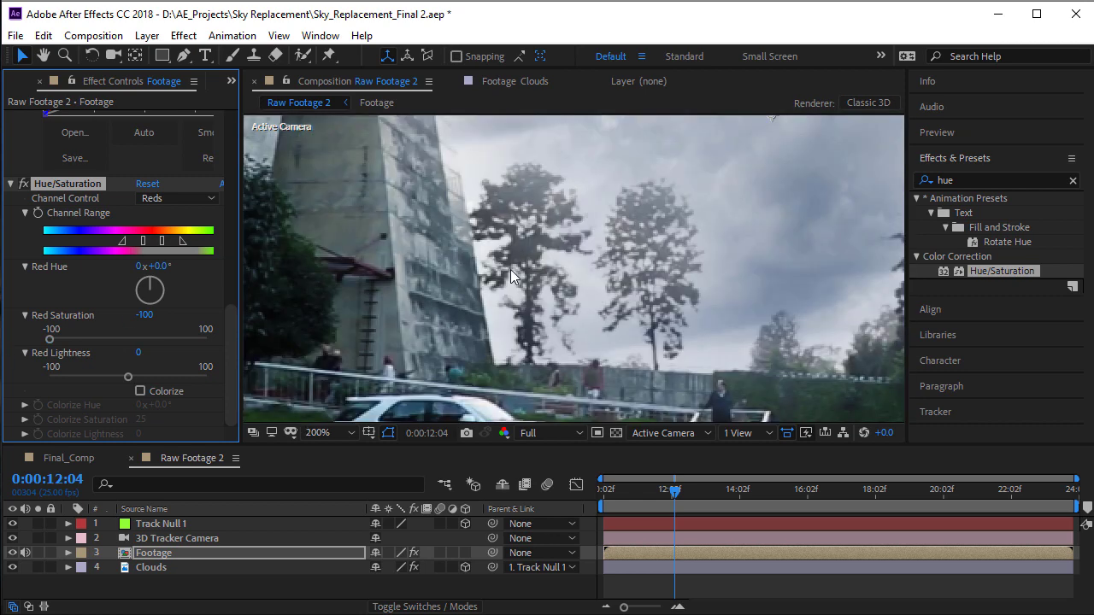
Examine the desaturated tree edges against the clouds at 0:00:15:00, and the full frame at 0:00:12:03
{"action": "scroll", "coordinate": [539, 268], "scroll_direction": "down", "scroll_amount": 3}
{"action": "left_click_drag", "start_coordinate": [652, 268], "coordinate": [647, 355]}
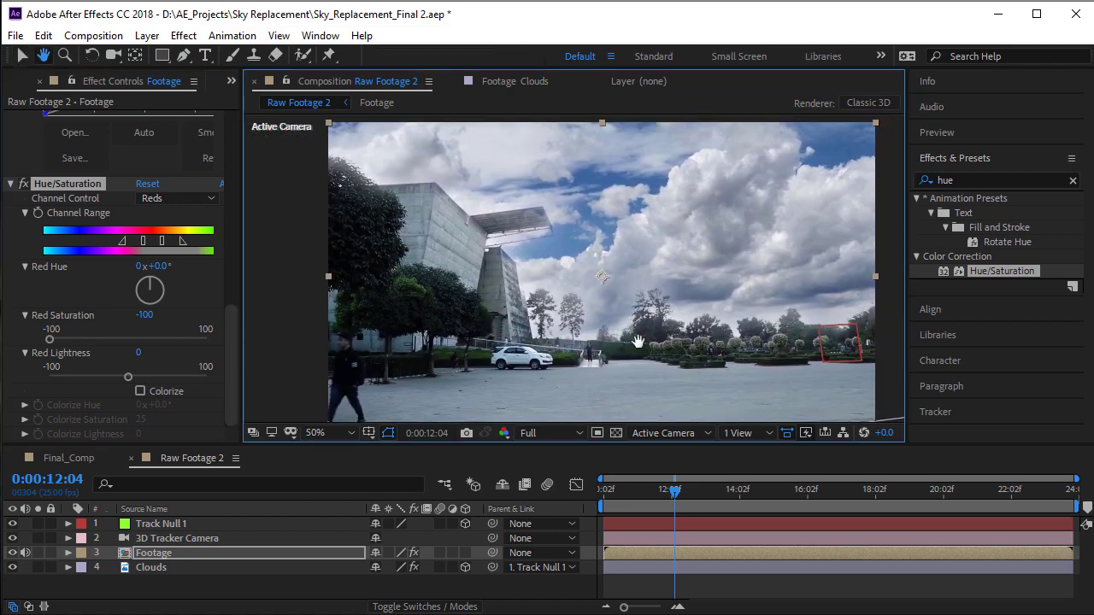
{"action": "left_click_drag", "start_coordinate": [650, 500], "coordinate": [771, 492]}
{"action": "scroll", "coordinate": [566, 292], "scroll_direction": "up", "scroll_amount": 3}
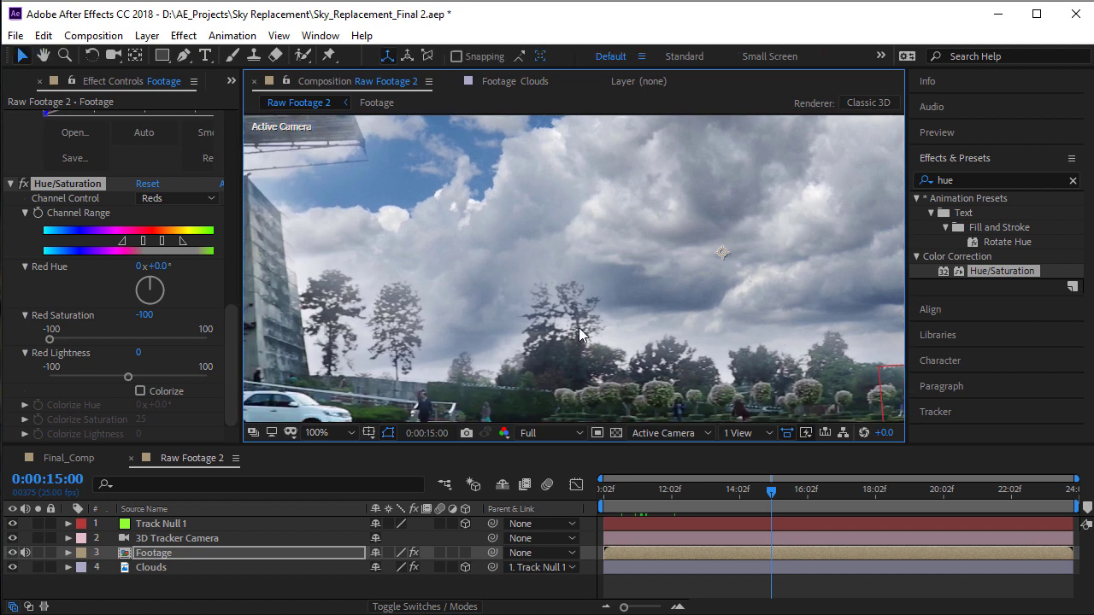
{"action": "key", "text": "v"}
{"action": "left_click", "coordinate": [24, 185]}
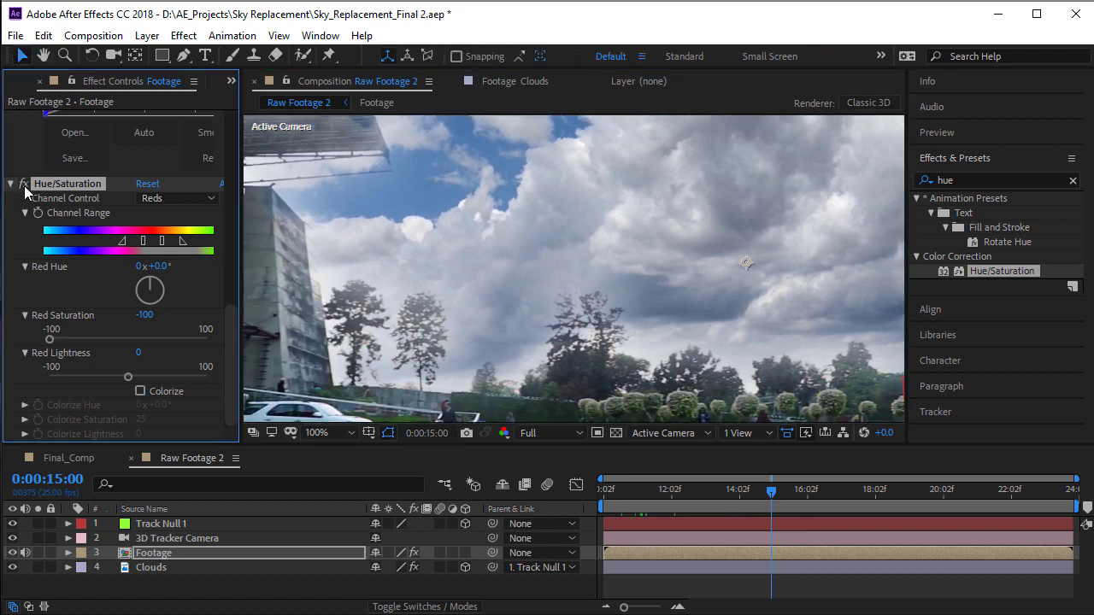
{"action": "scroll", "coordinate": [471, 300], "scroll_direction": "up", "scroll_amount": 3}
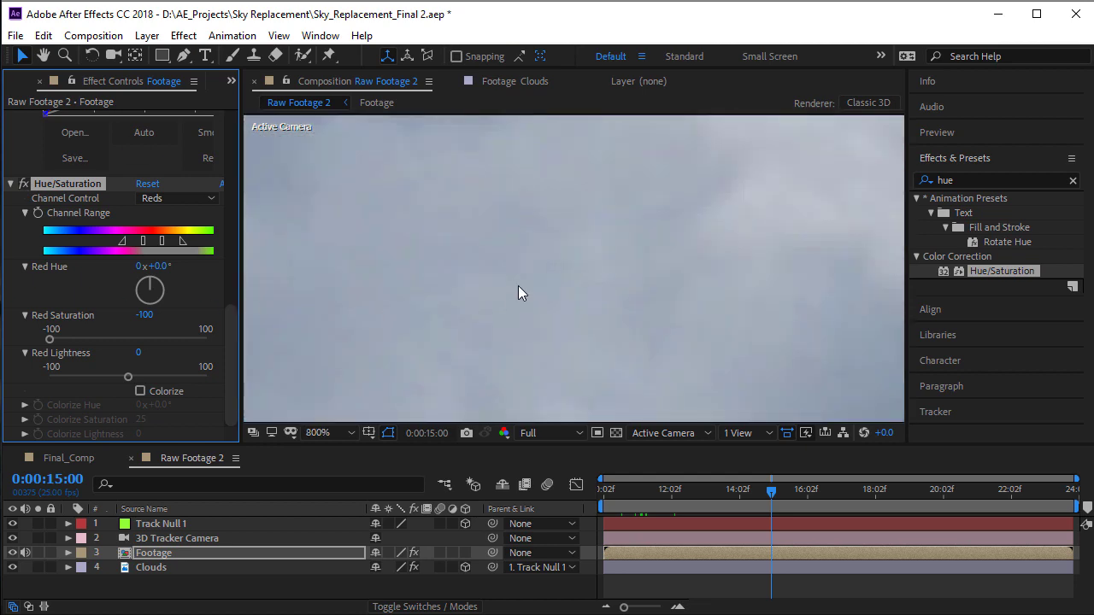
{"action": "scroll", "coordinate": [517, 293], "scroll_direction": "down", "scroll_amount": 3}
{"action": "left_click_drag", "start_coordinate": [427, 260], "coordinate": [480, 265]}
{"action": "left_click", "coordinate": [673, 495]}
{"action": "scroll", "coordinate": [636, 280], "scroll_direction": "down", "scroll_amount": 1}
{"action": "left_click_drag", "start_coordinate": [630, 272], "coordinate": [508, 254]}
{"action": "key", "text": "v"}
Create an adjustment layer at the top of the Raw Footage 2 composition and apply the Glow effect to it
{"action": "left_click", "coordinate": [186, 570]}
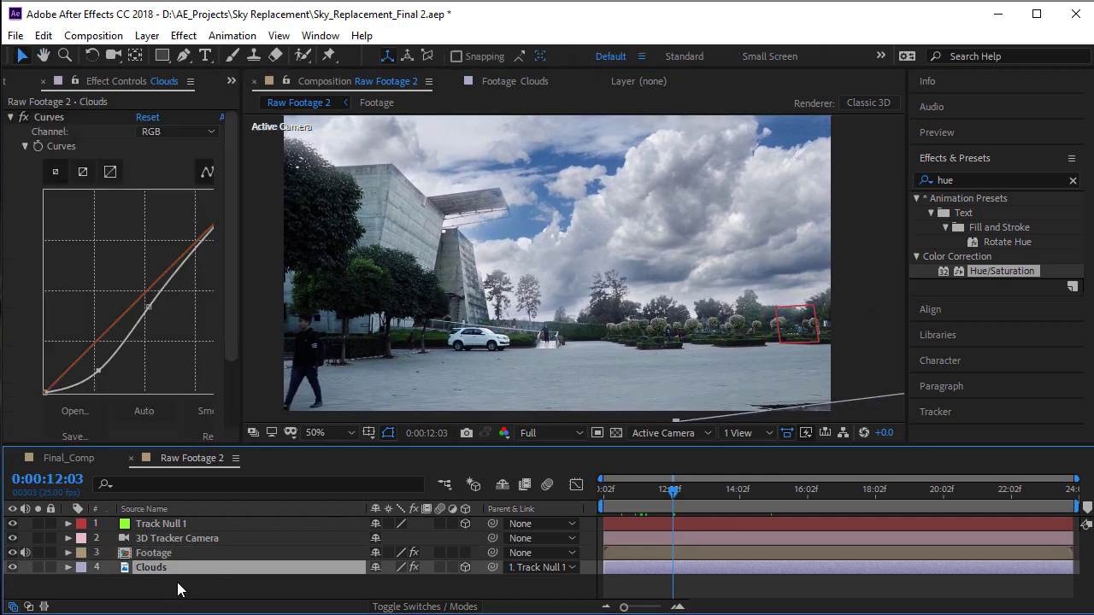
{"action": "right_click", "coordinate": [177, 591]}
{"action": "mouse_move", "coordinate": [266, 602]}
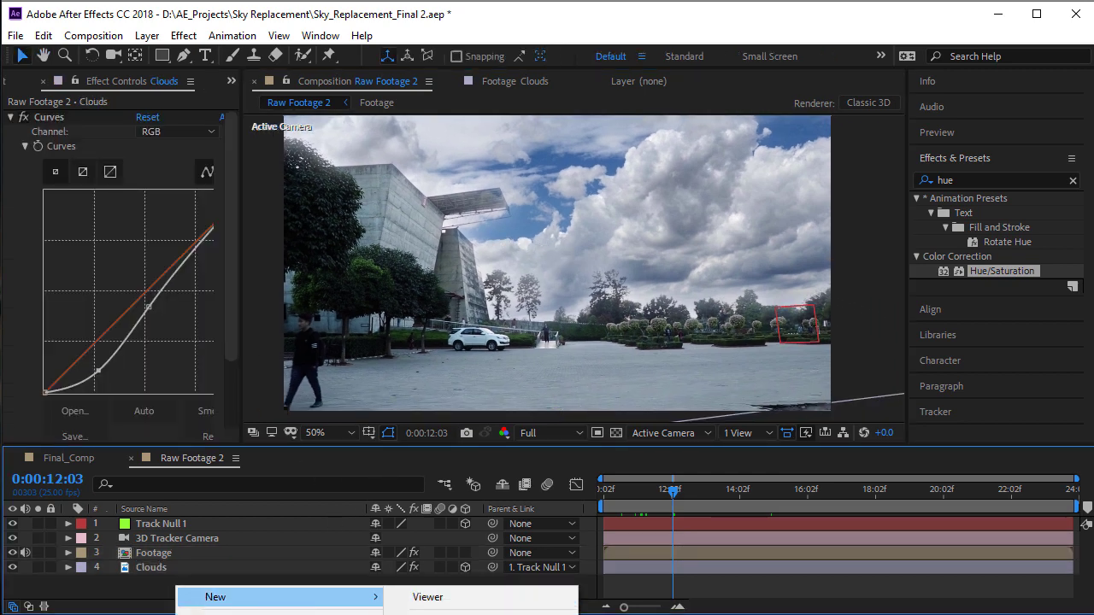
{"action": "left_click", "coordinate": [147, 36]}
{"action": "mouse_move", "coordinate": [183, 56]}
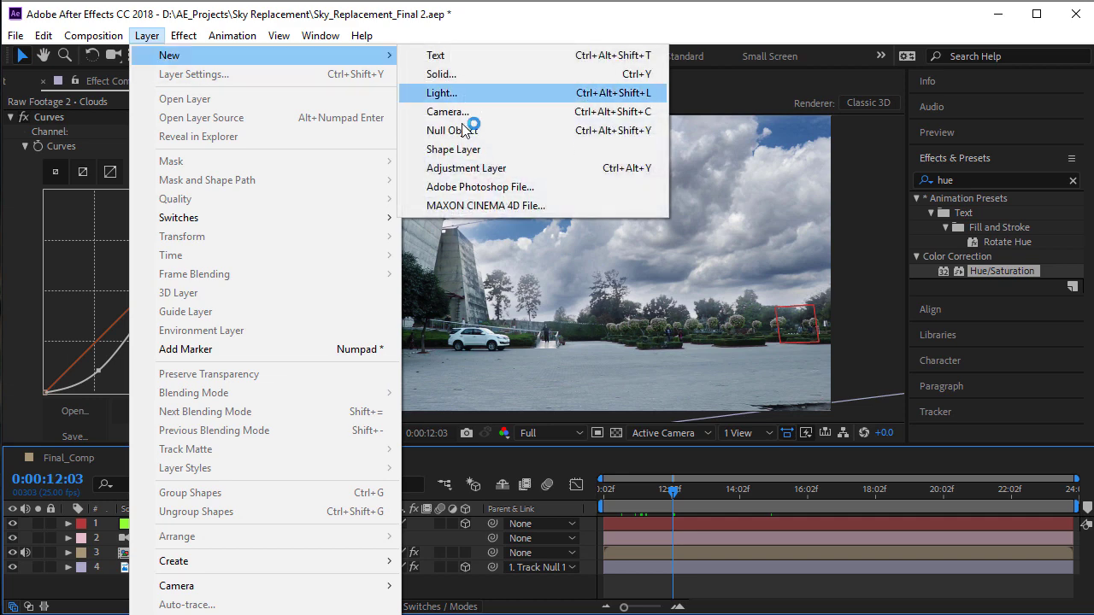
{"action": "left_click", "coordinate": [462, 164]}
{"action": "left_click", "coordinate": [966, 179]}
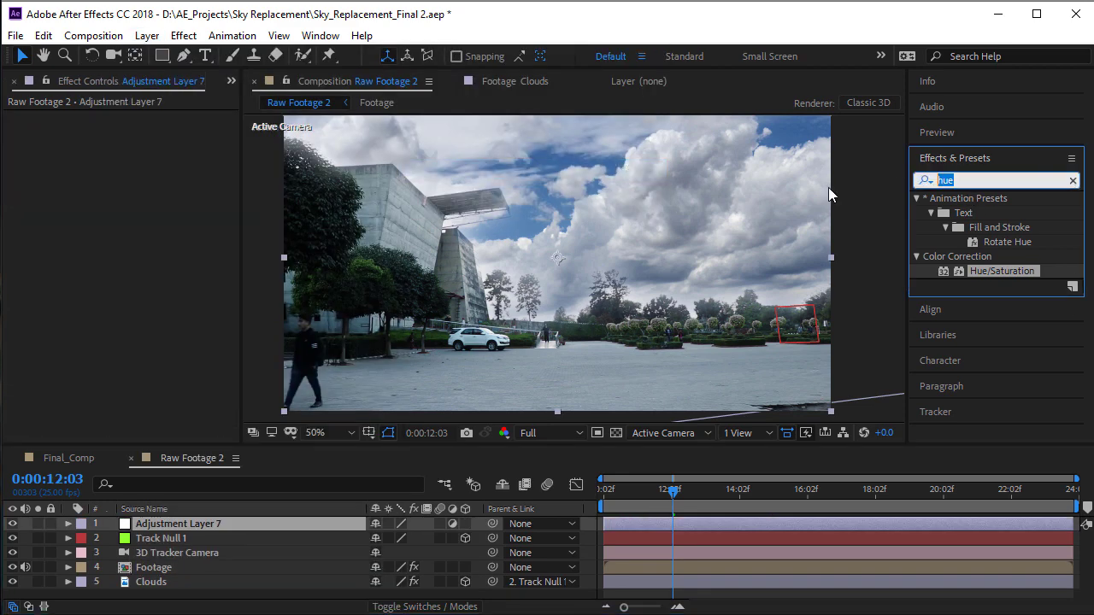
{"action": "type", "text": "glow"}
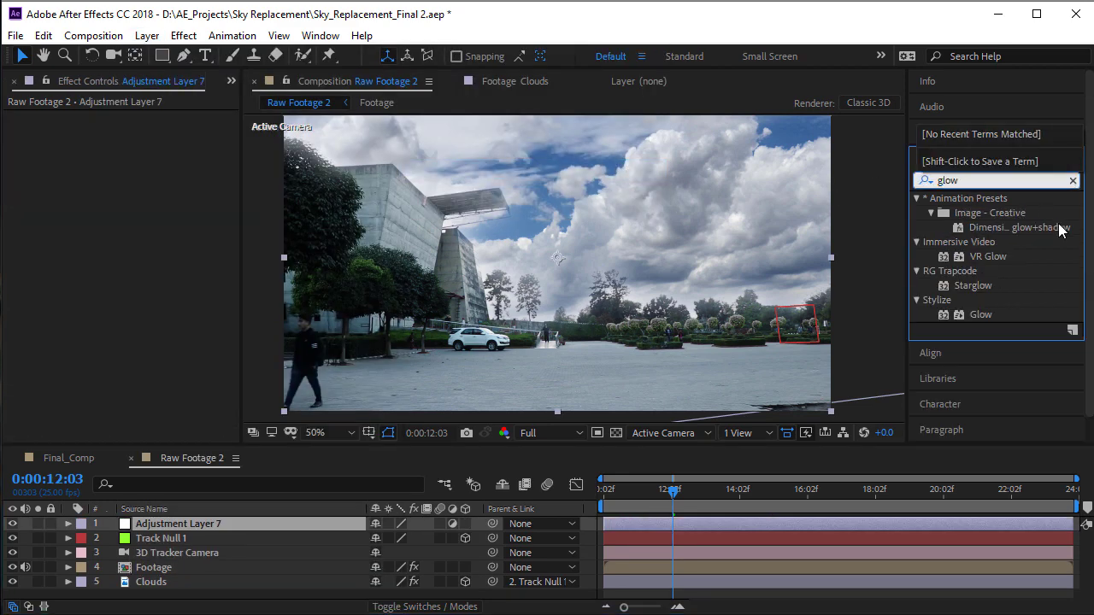
{"action": "double_click", "coordinate": [982, 314]}
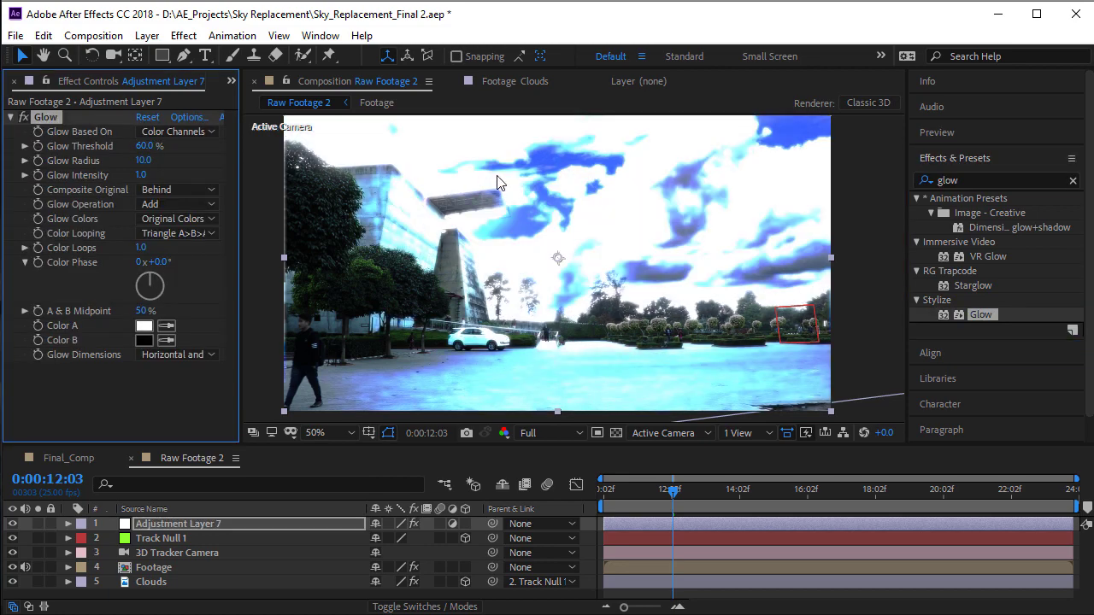
Set the Glow Radius on the adjustment layer to 186
{"action": "left_click_drag", "start_coordinate": [142, 168], "coordinate": [315, 148]}
{"action": "scroll", "coordinate": [571, 277], "scroll_direction": "up", "scroll_amount": 2}
{"action": "scroll", "coordinate": [590, 327], "scroll_direction": "down", "scroll_amount": 2}
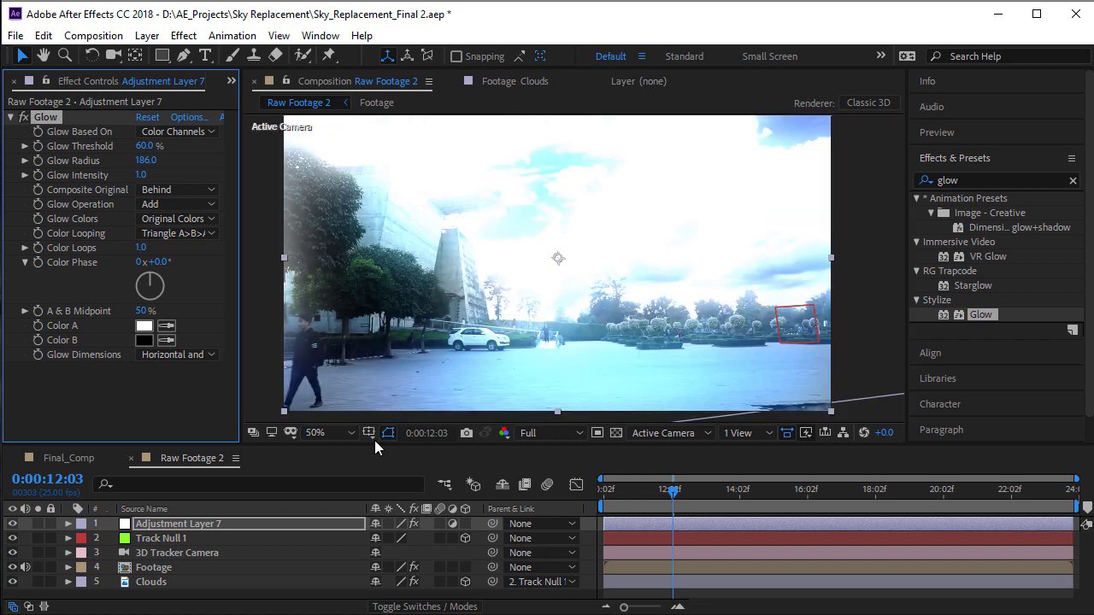
Set the glow adjustment layer's Opacity to 24% and check the frame at 0:00:11:12
{"action": "left_click", "coordinate": [215, 524]}
{"action": "key", "text": "t"}
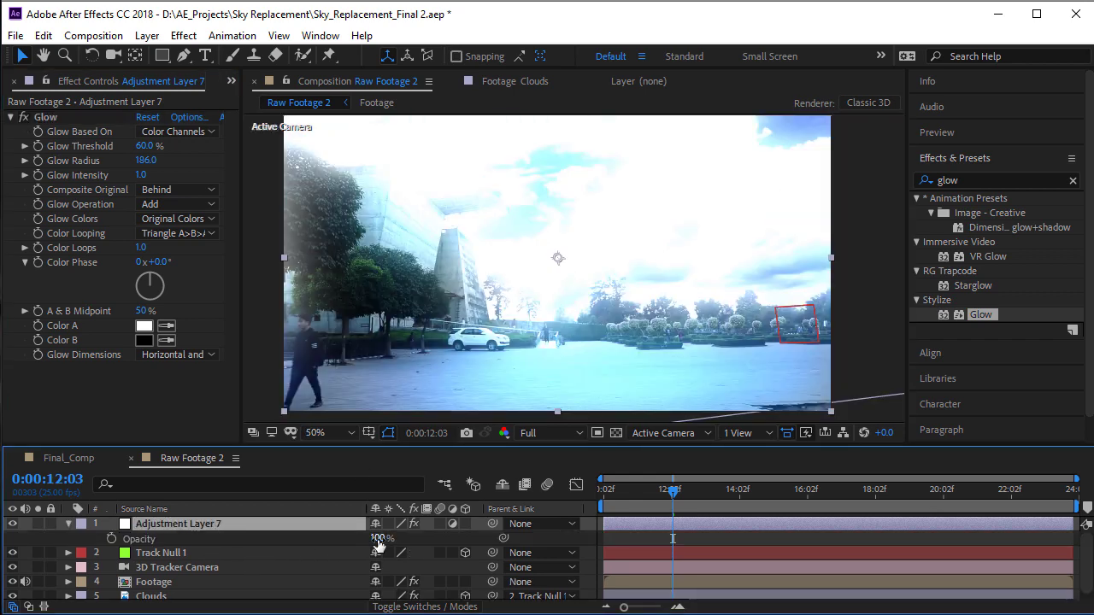
{"action": "left_click", "coordinate": [383, 539]}
{"action": "type", "text": "24"}
{"action": "key", "text": "Return"}
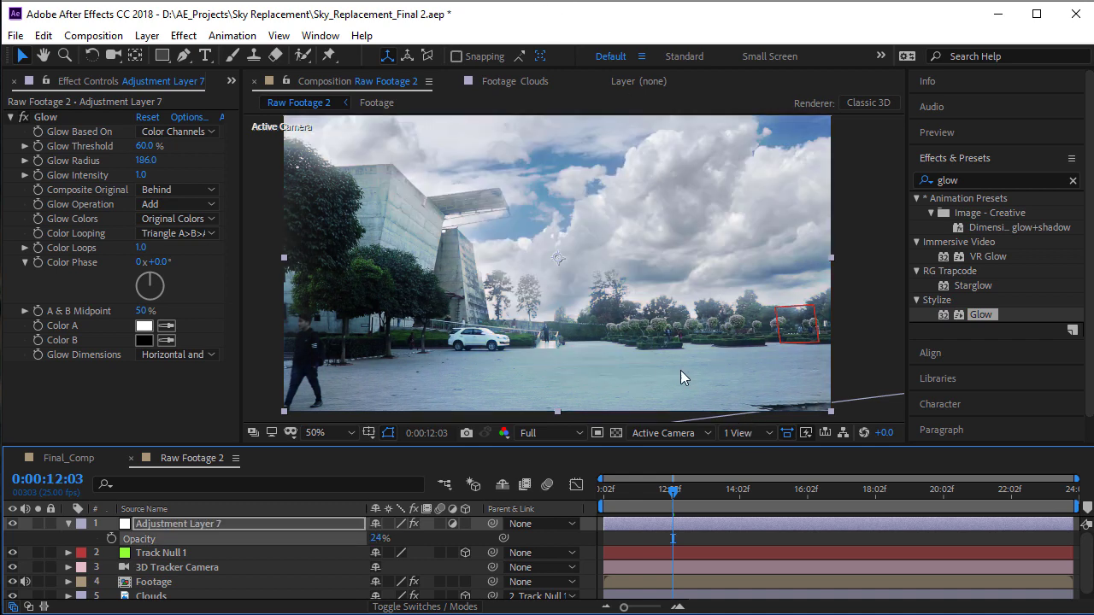
{"action": "left_click_drag", "start_coordinate": [666, 496], "coordinate": [651, 500]}
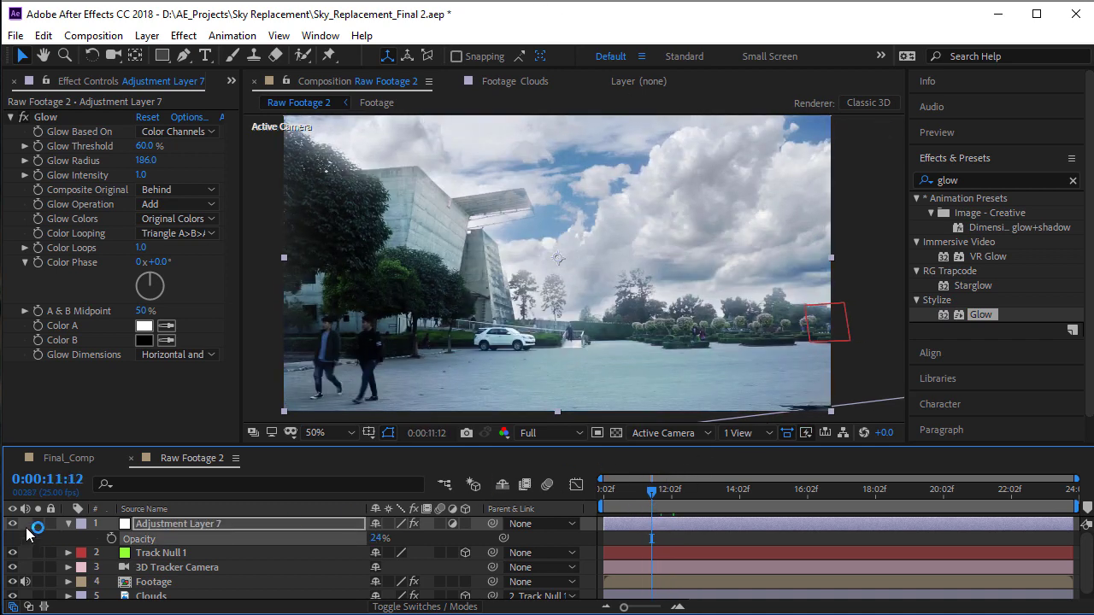
Rename the adjustment layer carrying the Glow effect as glow
{"action": "left_click", "coordinate": [68, 524]}
{"action": "key", "text": "Return"}
{"action": "type", "text": "glow"}
{"action": "key", "text": "Return"}
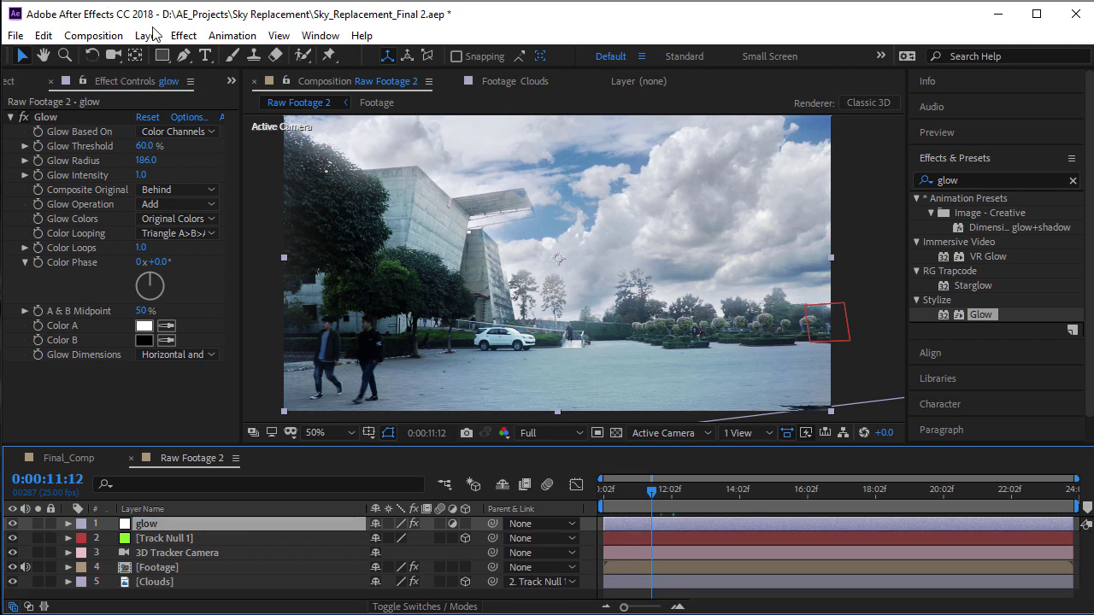
Create another adjustment layer above the glow layer and apply the Curves effect to it
{"action": "left_click", "coordinate": [149, 35]}
{"action": "mouse_move", "coordinate": [171, 55]}
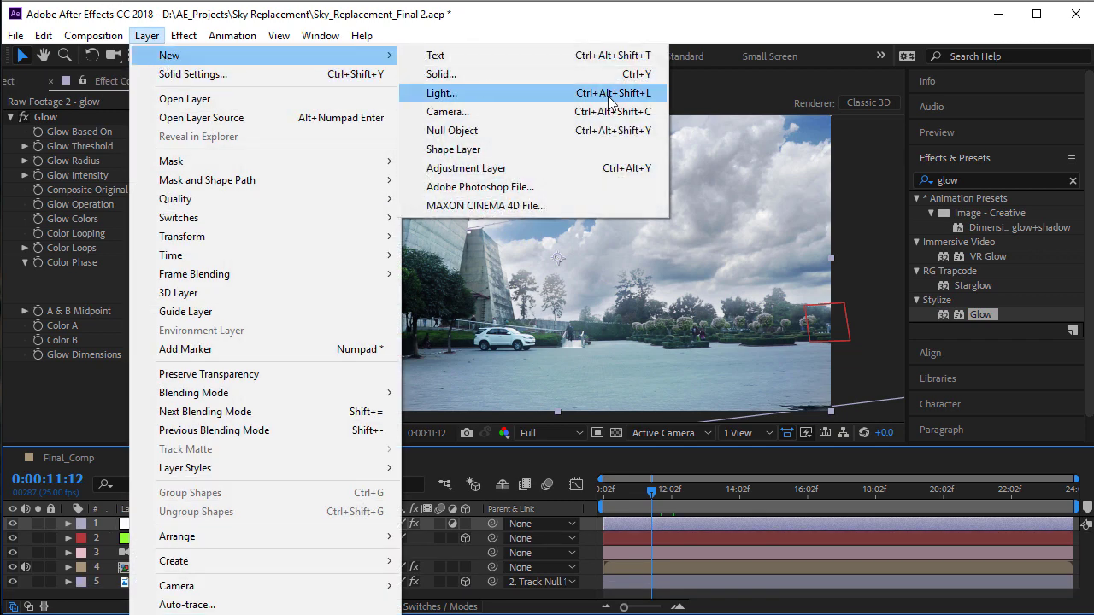
{"action": "left_click", "coordinate": [506, 168]}
{"action": "left_click", "coordinate": [968, 177]}
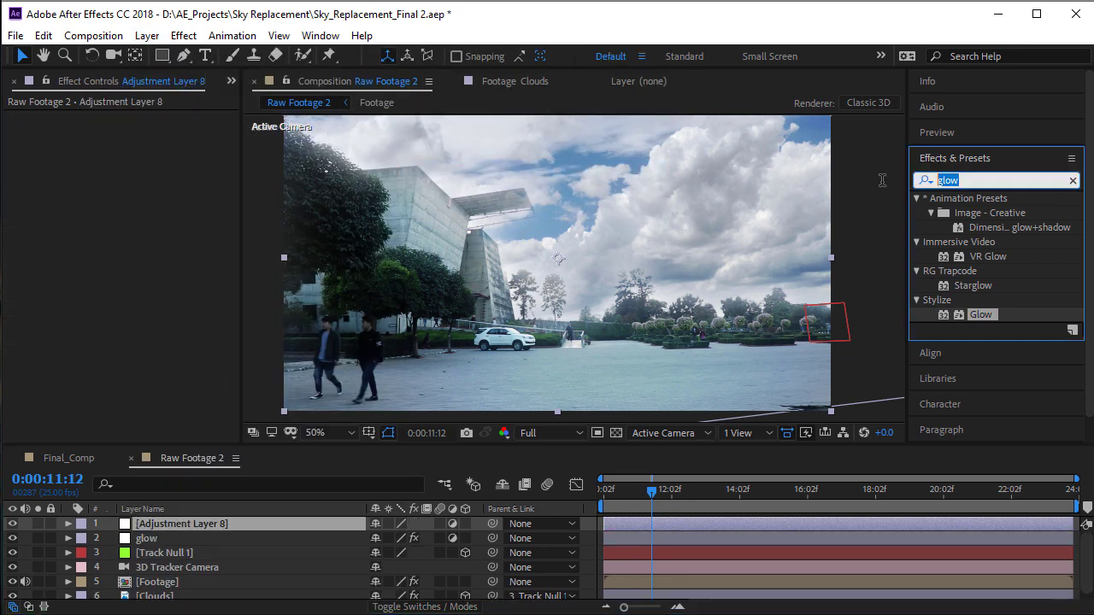
{"action": "type", "text": "curve"}
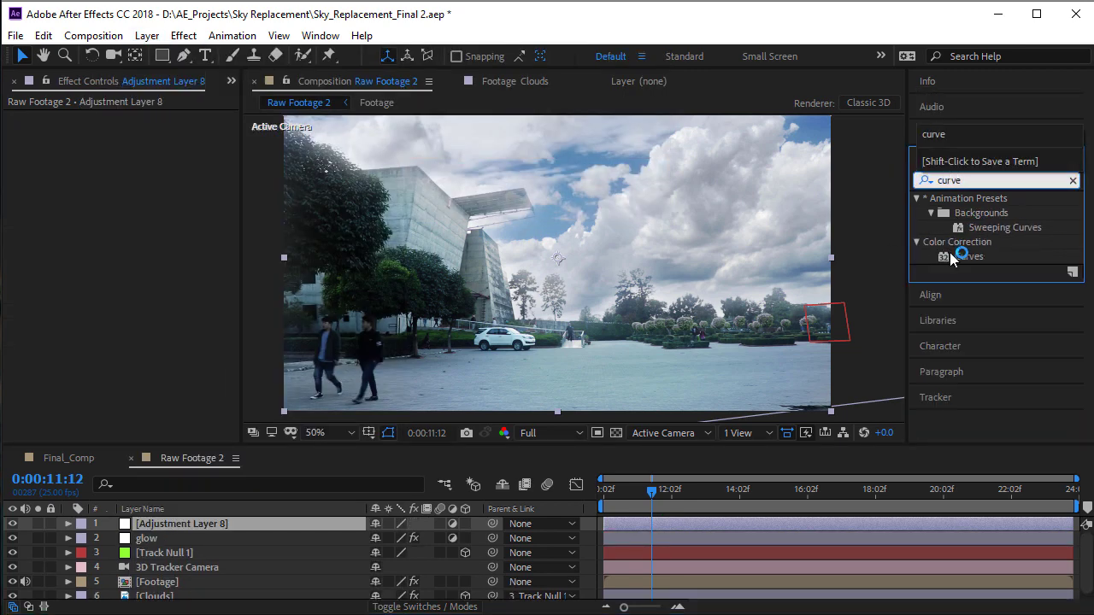
{"action": "double_click", "coordinate": [959, 256]}
Pull down the midtones and shadows of the new adjustment layer's RGB curve, and inspect the frame in an enlarged viewer
{"action": "left_click_drag", "start_coordinate": [159, 274], "coordinate": [170, 283]}
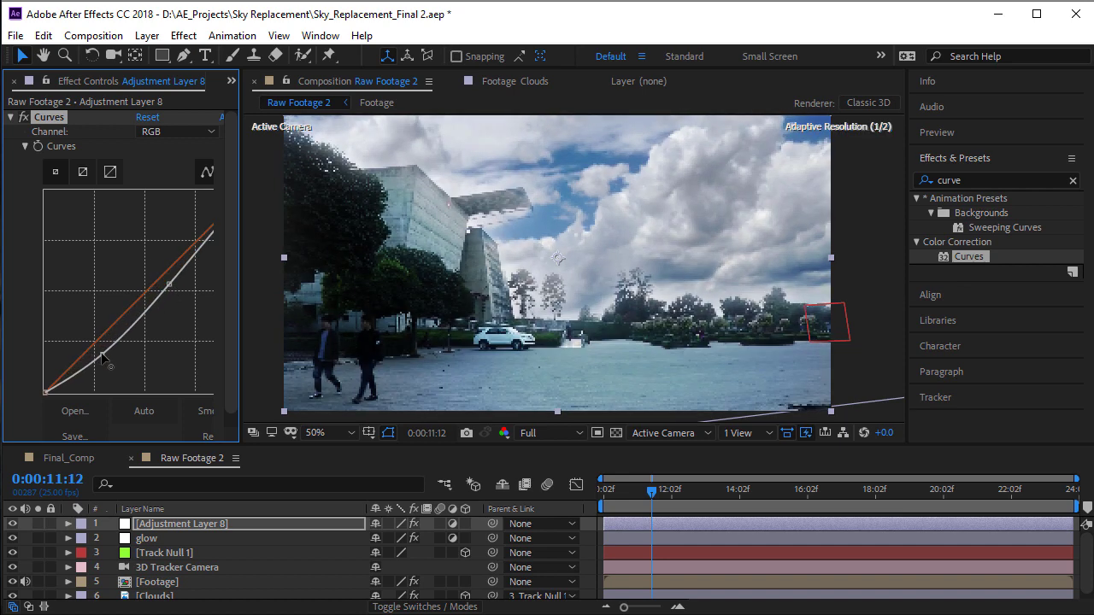
{"action": "left_click_drag", "start_coordinate": [101, 350], "coordinate": [83, 373]}
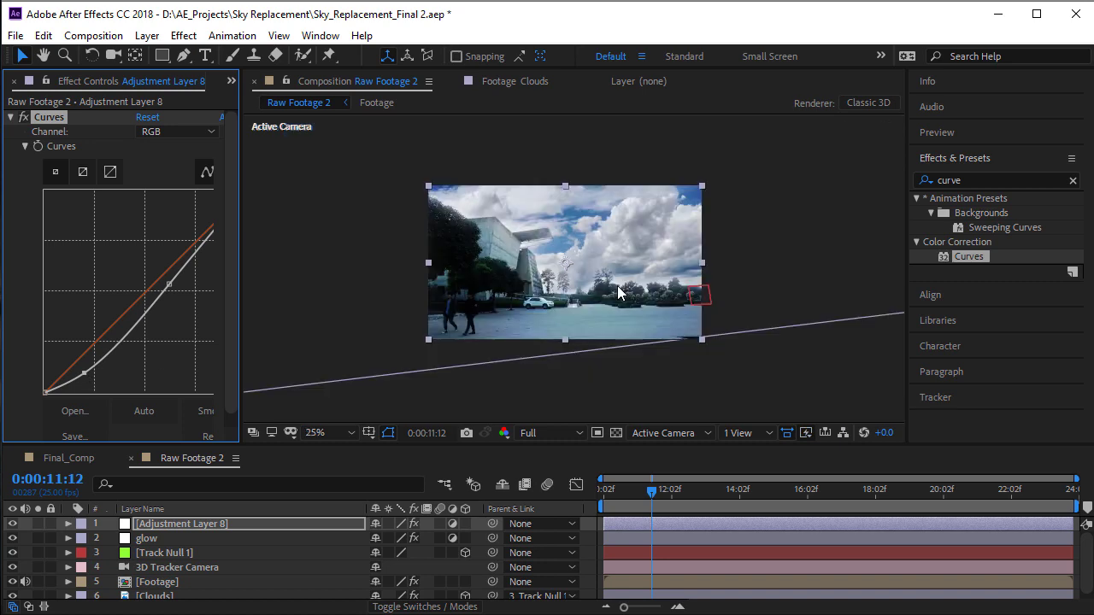
{"action": "key", "text": "grave"}
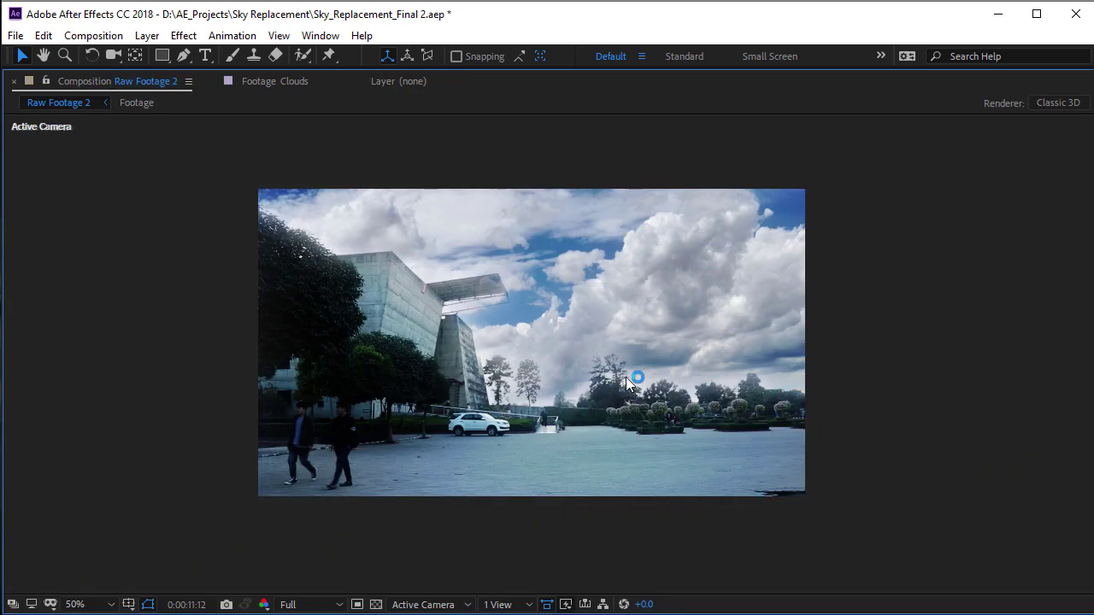
{"action": "key", "text": "grave"}
Review the graded shot at 0:00:16:05 and 0:00:12:06, and look at the Clouds layer's effects
{"action": "left_click_drag", "start_coordinate": [693, 495], "coordinate": [811, 500]}
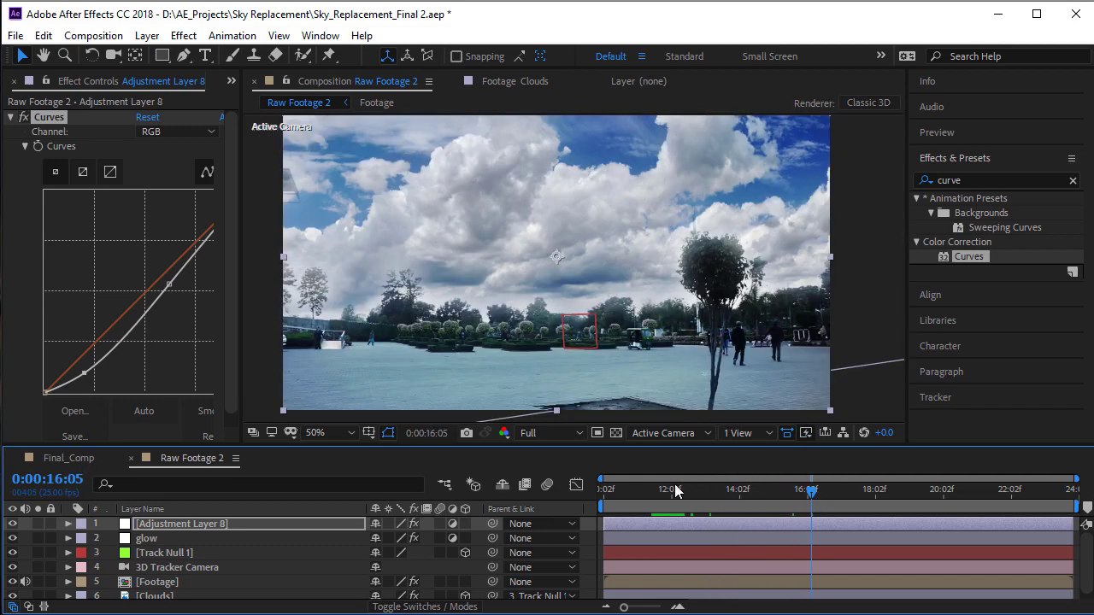
{"action": "mouse_move", "coordinate": [673, 485]}
{"action": "left_mouse_down"}
{"action": "mouse_move", "coordinate": [722, 495]}
{"action": "mouse_move", "coordinate": [972, 493]}
{"action": "mouse_move", "coordinate": [676, 493]}
{"action": "left_mouse_up"}
{"action": "scroll", "coordinate": [197, 573], "scroll_direction": "down", "scroll_amount": 1}
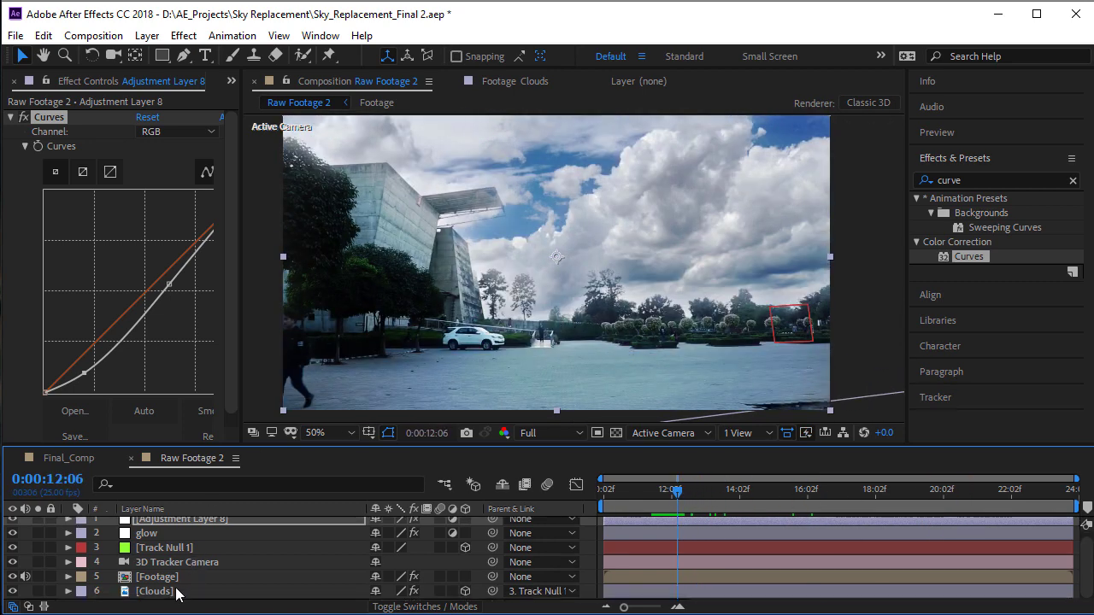
{"action": "left_click", "coordinate": [175, 592]}
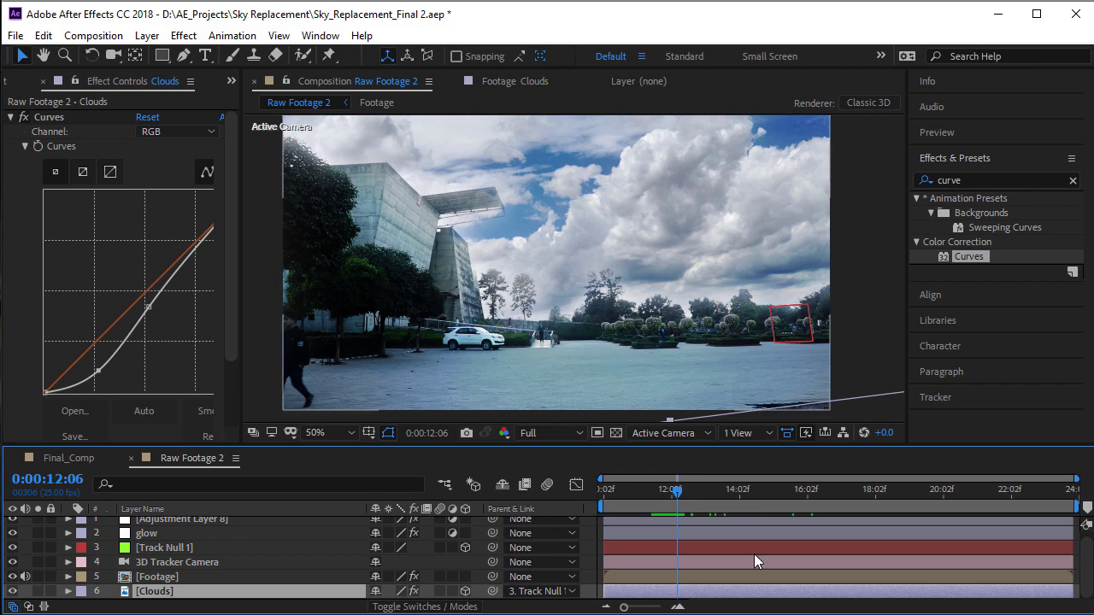
{"action": "left_click_drag", "start_coordinate": [712, 495], "coordinate": [747, 493]}
Open the Final_Comp composition, hide its Raw footage layer and show the Bad weather layer
{"action": "left_click", "coordinate": [68, 459]}
{"action": "left_click", "coordinate": [141, 539]}
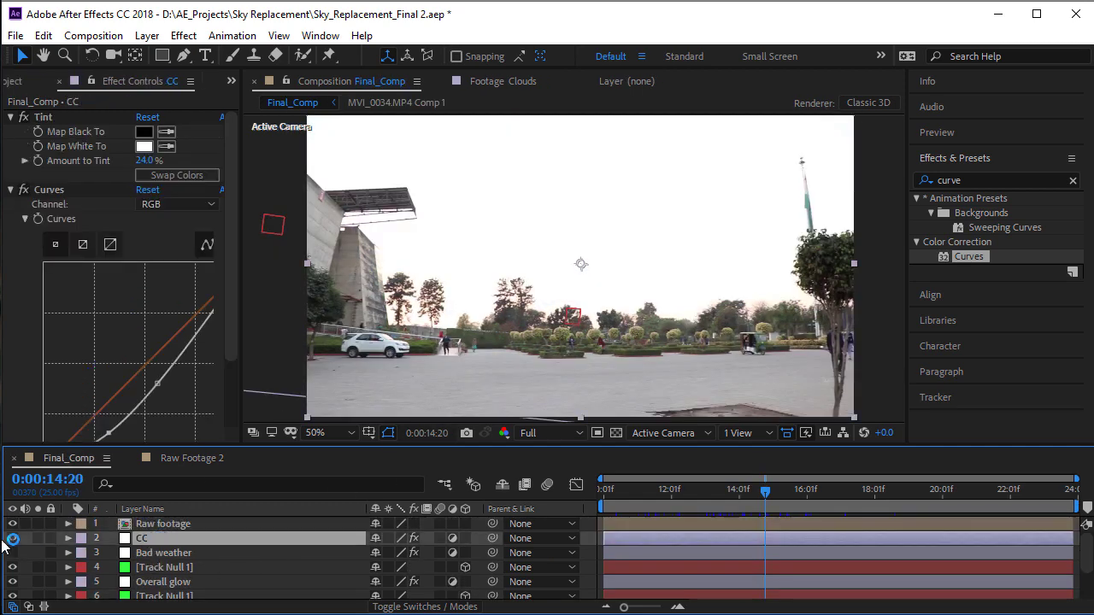
{"action": "left_click", "coordinate": [12, 524]}
{"action": "left_click", "coordinate": [13, 553]}
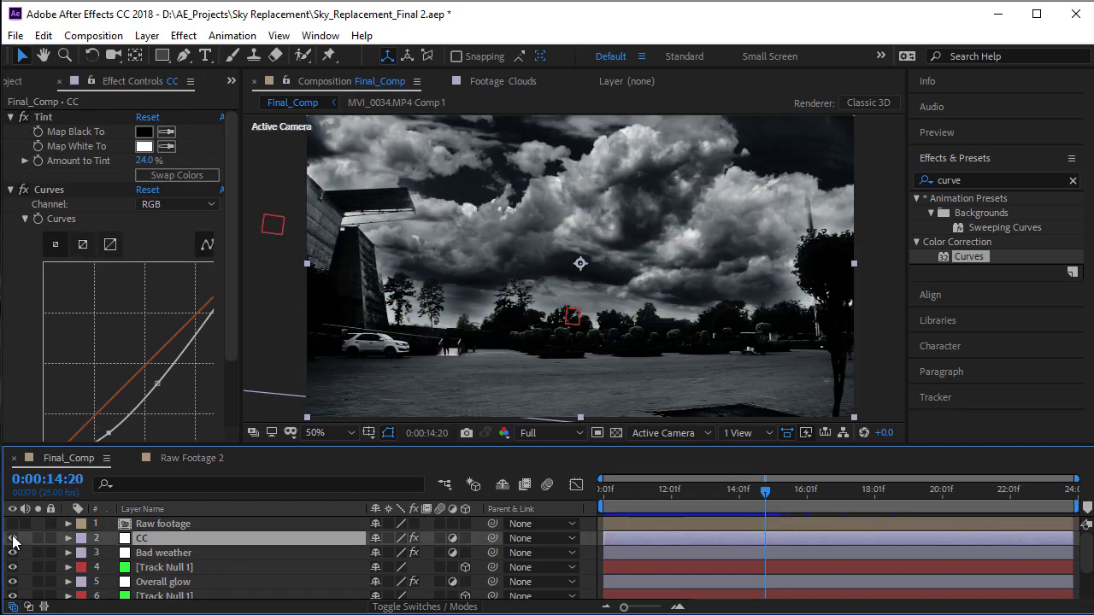
Compare the frame with and without the CC layer, leave CC hidden, and show the Bad weather layer's effects
{"action": "left_click", "coordinate": [12, 539]}
{"action": "left_click", "coordinate": [13, 538]}
{"action": "left_click", "coordinate": [13, 539]}
{"action": "left_click", "coordinate": [183, 553]}
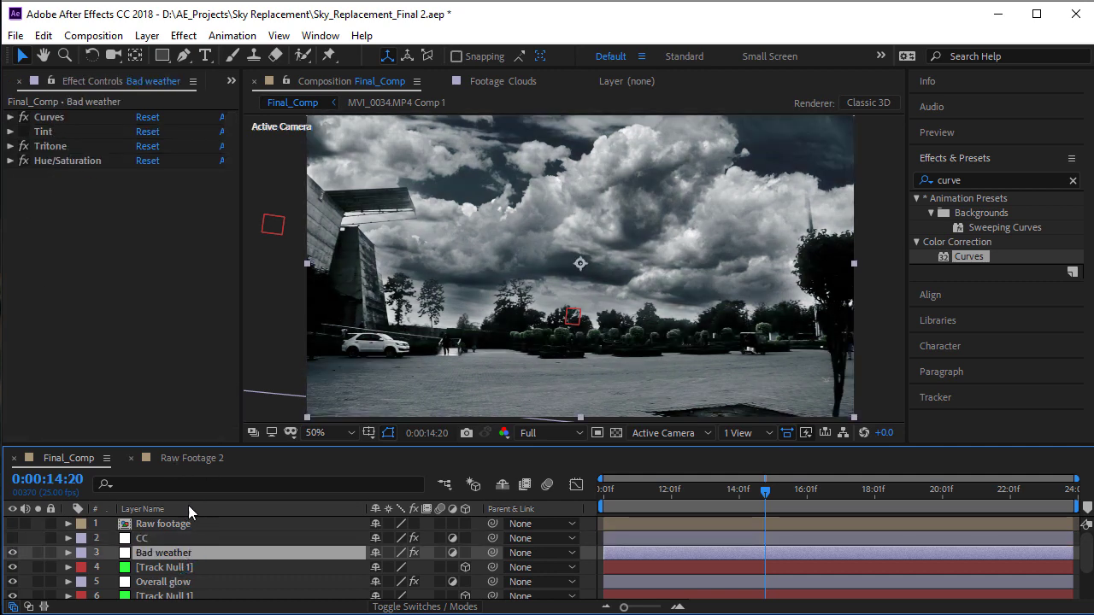
Return to the Raw Footage 2 composition, create a new adjustment layer and move it above all other layers
{"action": "left_click", "coordinate": [186, 459]}
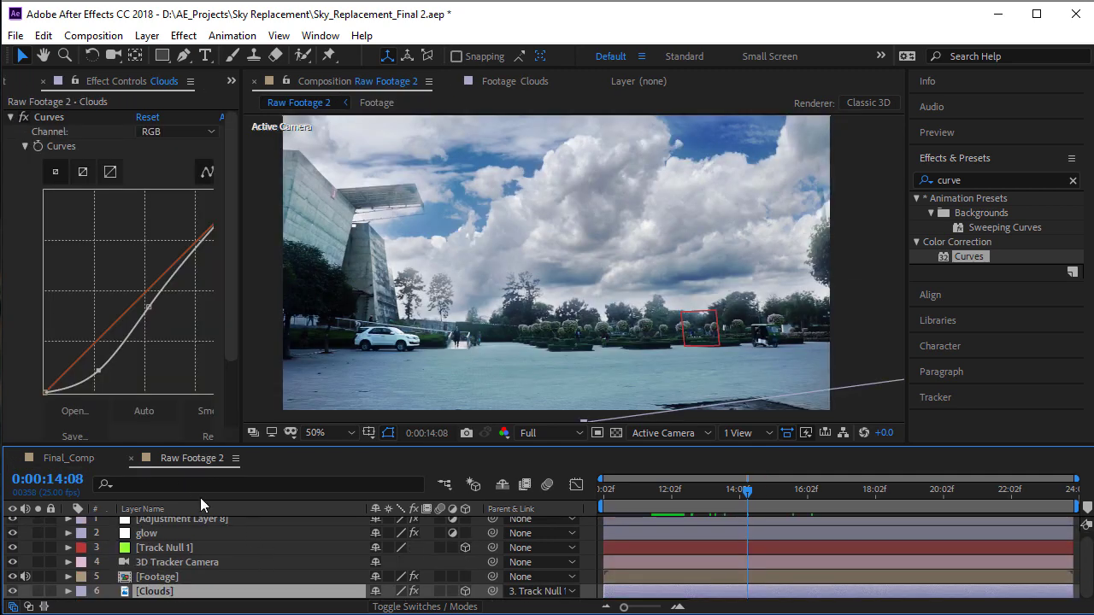
{"action": "left_click", "coordinate": [147, 35]}
{"action": "mouse_move", "coordinate": [162, 54]}
{"action": "left_click", "coordinate": [536, 166]}
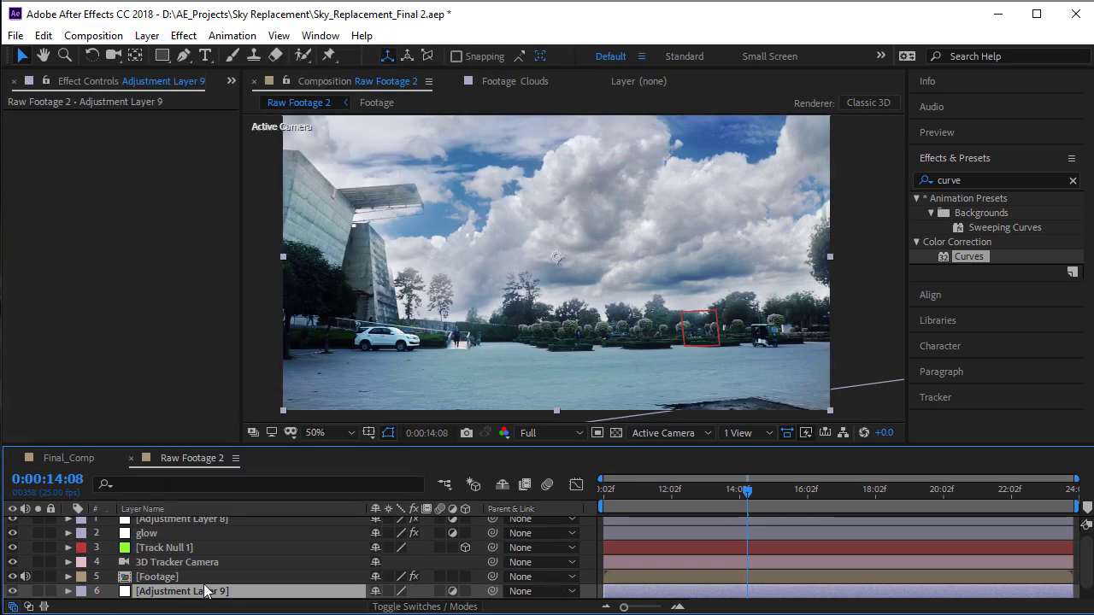
{"action": "left_click_drag", "start_coordinate": [205, 592], "coordinate": [237, 518]}
Apply the Tint effect to the new adjustment layer and set Amount to Tint to 30%
{"action": "left_click", "coordinate": [183, 35]}
{"action": "mouse_move", "coordinate": [256, 211]}
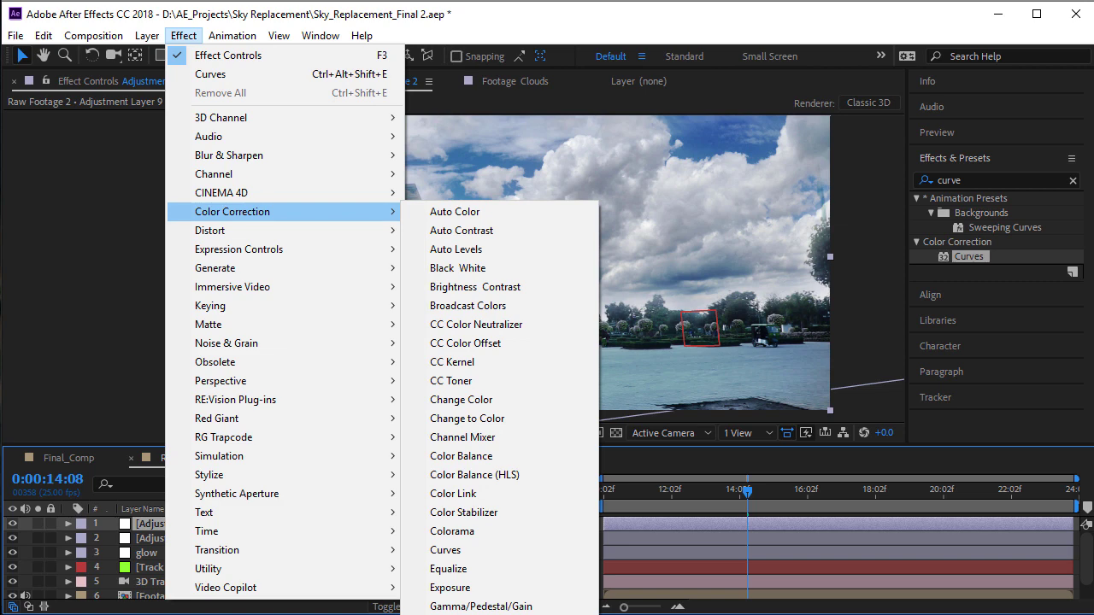
{"action": "left_click", "coordinate": [447, 614]}
{"action": "left_click", "coordinate": [145, 160]}
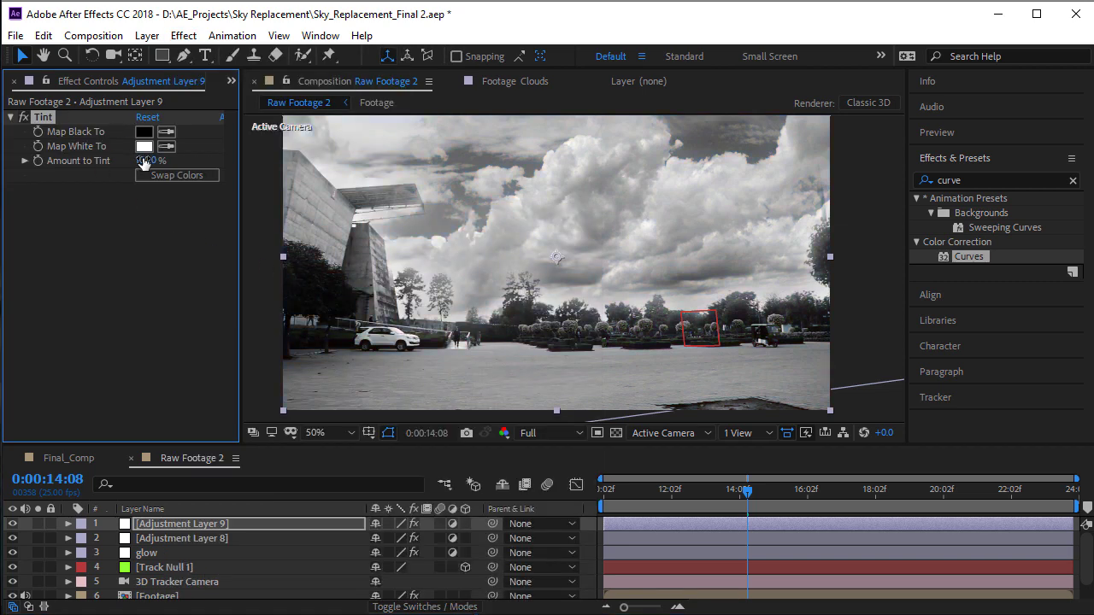
{"action": "type", "text": "30"}
{"action": "key", "text": "Return"}
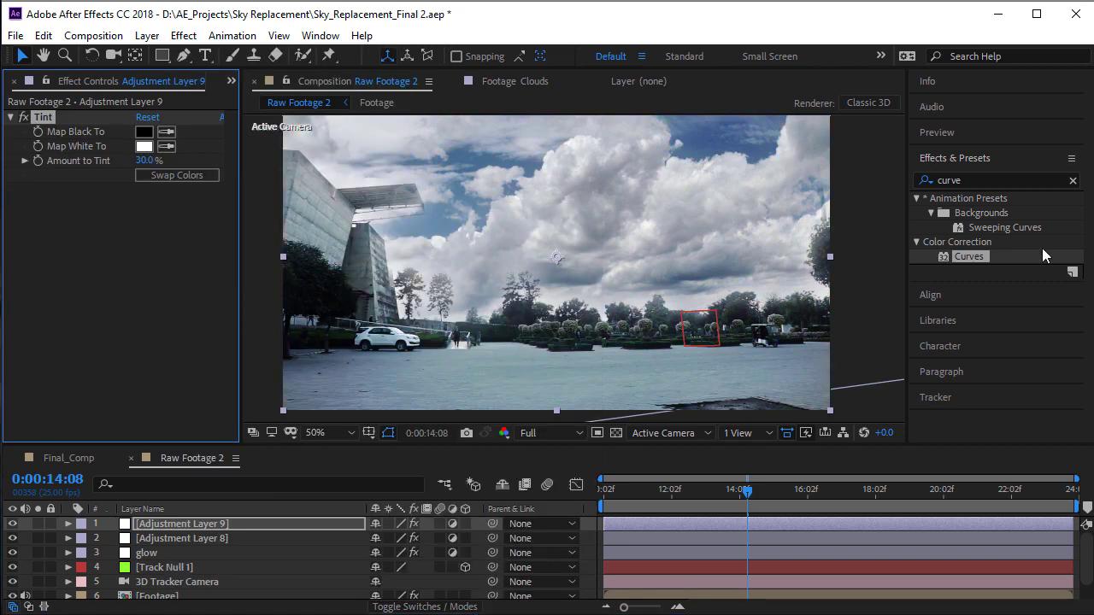
Find the Tritone effect and apply it to the same adjustment layer
{"action": "left_click", "coordinate": [983, 177]}
{"action": "type", "text": "tritone"}
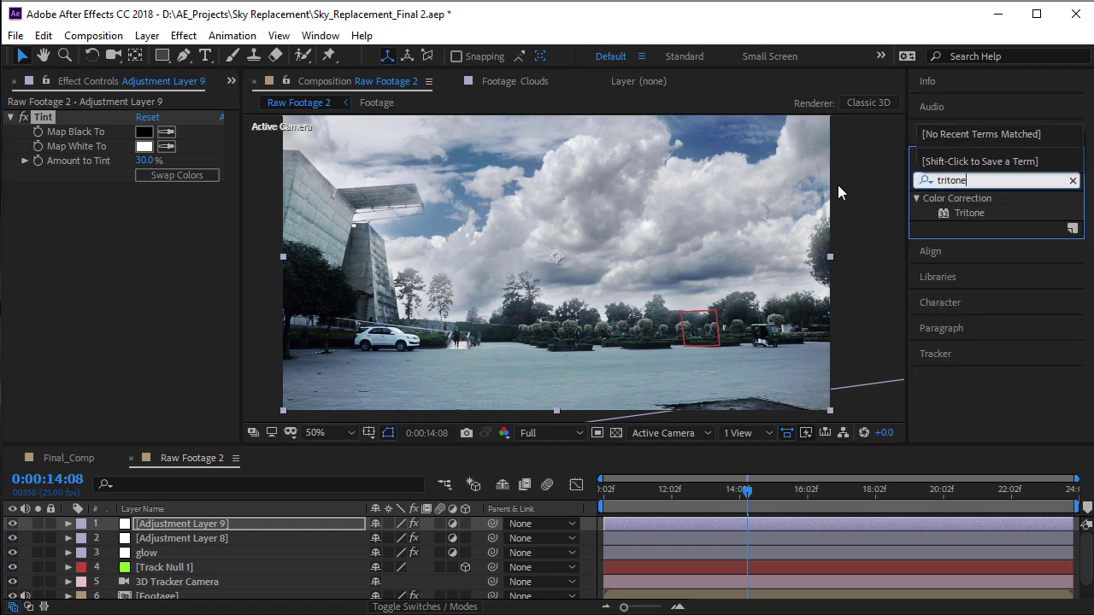
{"action": "double_click", "coordinate": [953, 213]}
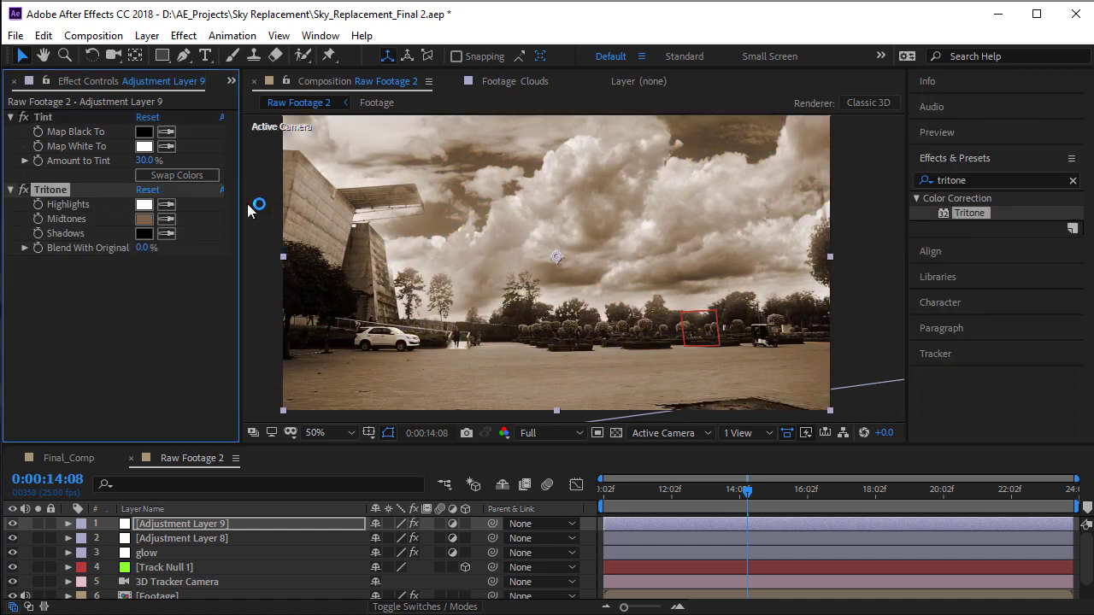
Set the Tritone midtones to dark blue 08203C and Blend With Original to 40%
{"action": "left_click", "coordinate": [143, 219]}
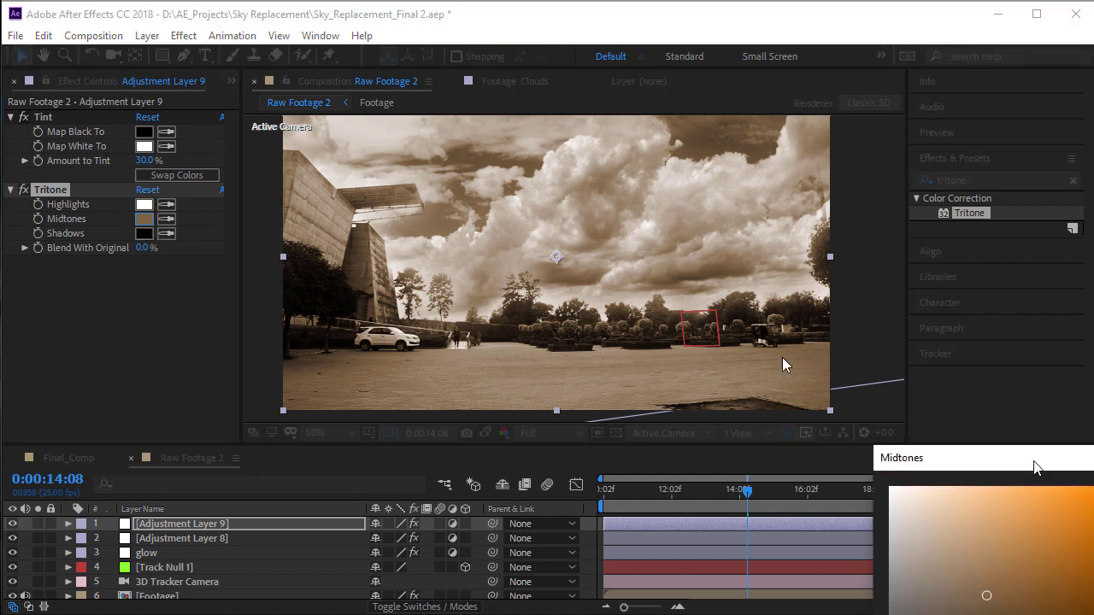
{"action": "left_click", "coordinate": [742, 355]}
{"action": "mouse_move", "coordinate": [688, 392]}
{"action": "left_mouse_down"}
{"action": "mouse_move", "coordinate": [681, 425]}
{"action": "mouse_move", "coordinate": [694, 433]}
{"action": "left_mouse_up"}
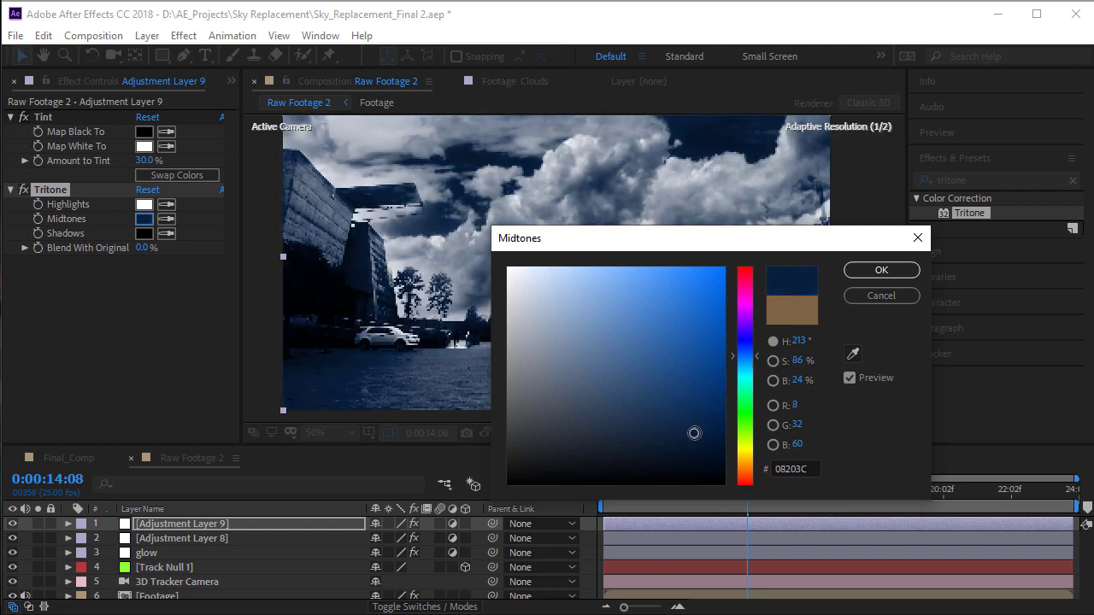
{"action": "left_click", "coordinate": [881, 270]}
{"action": "left_click_drag", "start_coordinate": [142, 254], "coordinate": [190, 264]}
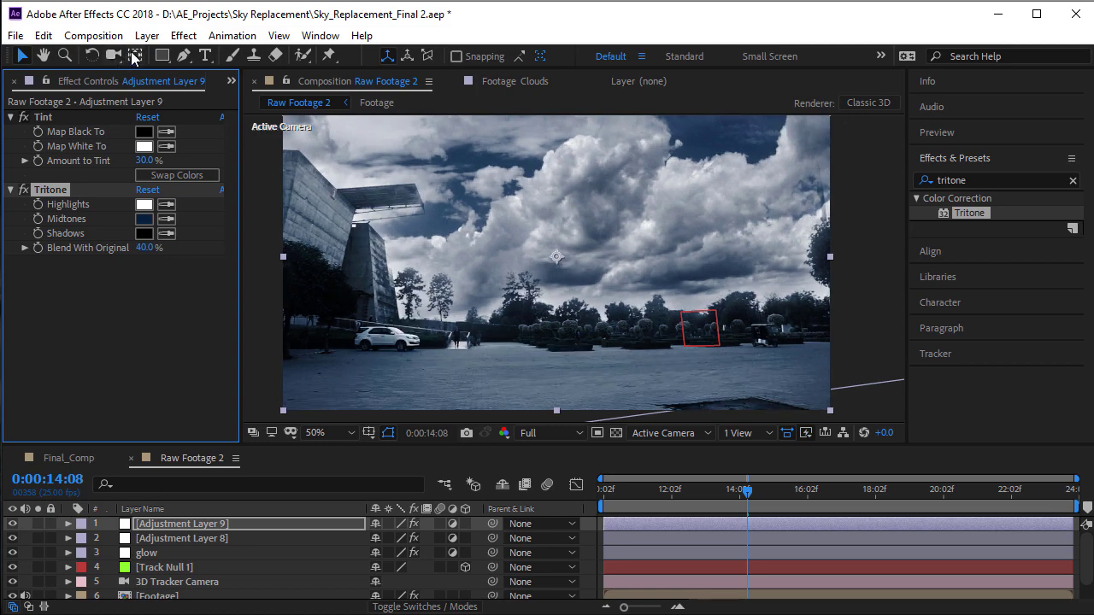
Add the Curves effect below Tritone and pull the RGB curve's midtones down to darken the shot
{"action": "left_click", "coordinate": [183, 35]}
{"action": "mouse_move", "coordinate": [275, 216]}
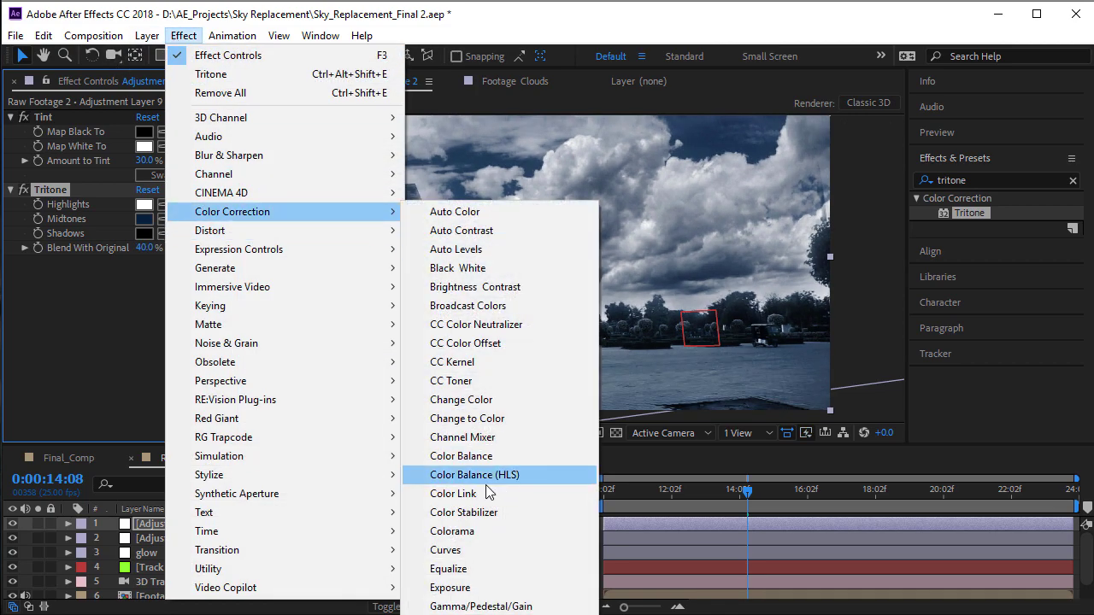
{"action": "left_click", "coordinate": [457, 549]}
{"action": "left_click_drag", "start_coordinate": [145, 285], "coordinate": [159, 298]}
{"action": "mouse_move", "coordinate": [98, 367]}
{"action": "left_mouse_down"}
{"action": "mouse_move", "coordinate": [107, 385]}
{"action": "mouse_move", "coordinate": [93, 360]}
{"action": "left_mouse_up"}
Raise the Tint amount to 71% and check the stormy grade at 0:00:16:13 and 0:00:15:24
{"action": "scroll", "coordinate": [115, 222], "scroll_direction": "up", "scroll_amount": 4}
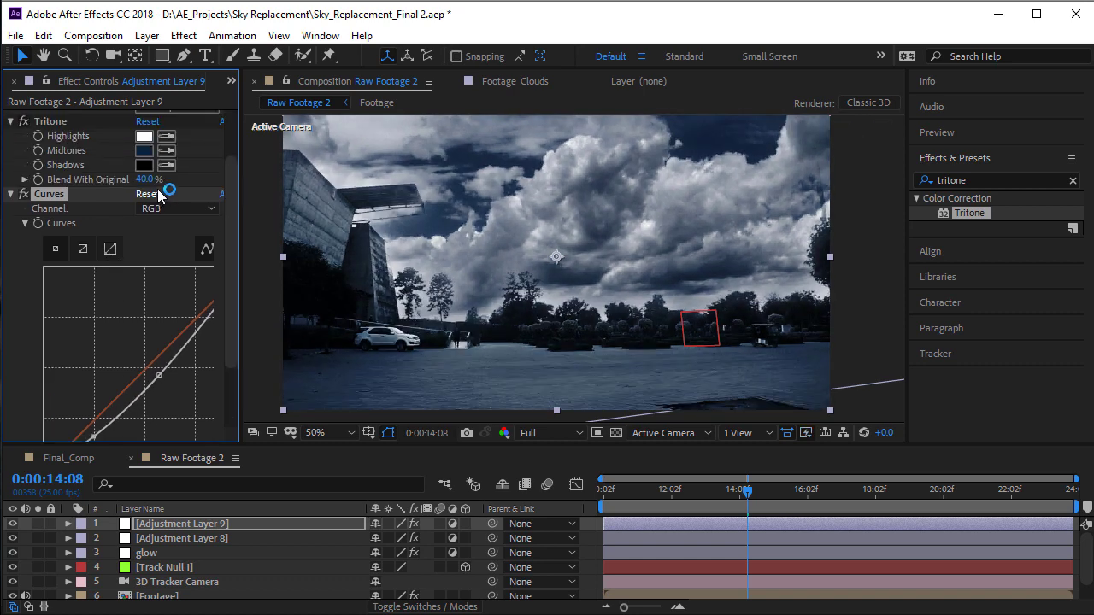
{"action": "left_click_drag", "start_coordinate": [147, 161], "coordinate": [171, 170]}
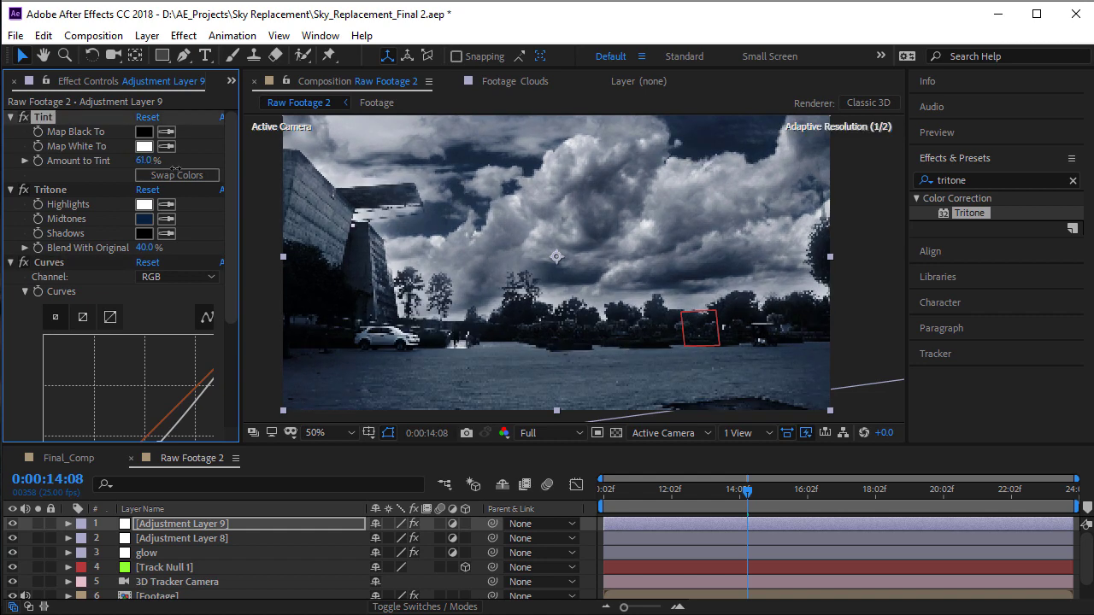
{"action": "left_click", "coordinate": [823, 491]}
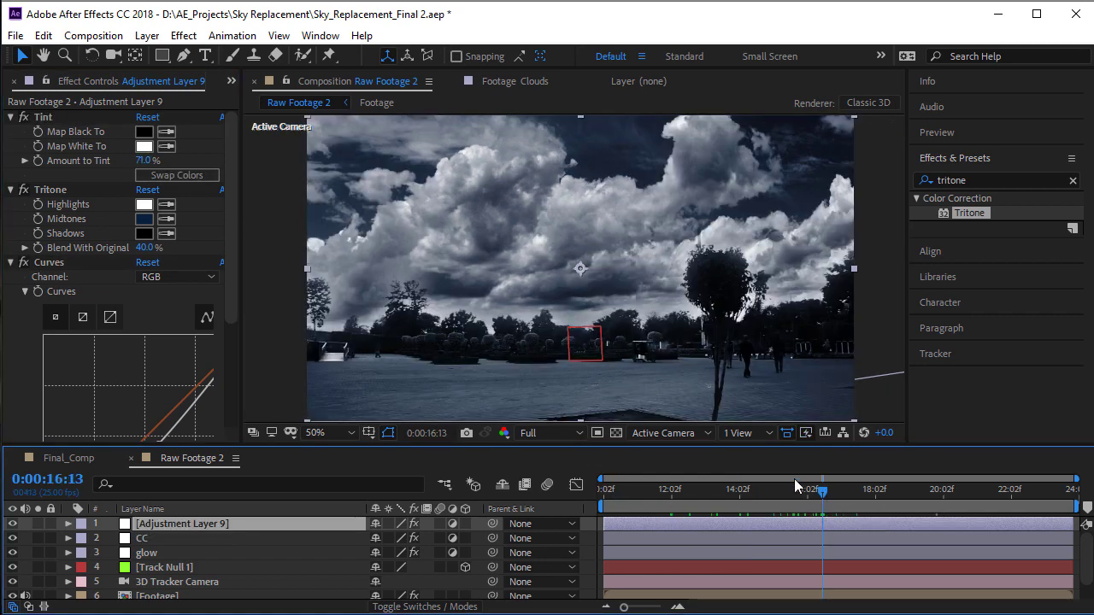
{"action": "mouse_move", "coordinate": [808, 489]}
{"action": "left_mouse_down"}
{"action": "mouse_move", "coordinate": [890, 492]}
{"action": "mouse_move", "coordinate": [804, 481]}
{"action": "left_mouse_up"}
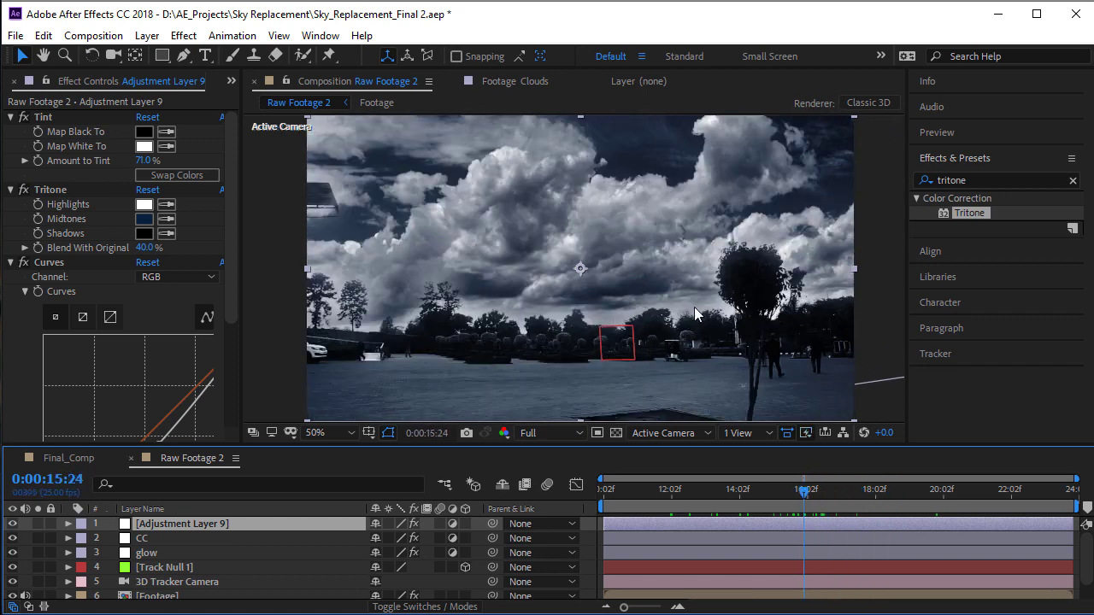
Hide Adjustment Layer 9 and review the shot without the stormy grade around 0:00:15:02
{"action": "left_click", "coordinate": [12, 523]}
{"action": "left_click_drag", "start_coordinate": [709, 505], "coordinate": [781, 490]}
{"action": "left_click_drag", "start_coordinate": [708, 503], "coordinate": [681, 506]}
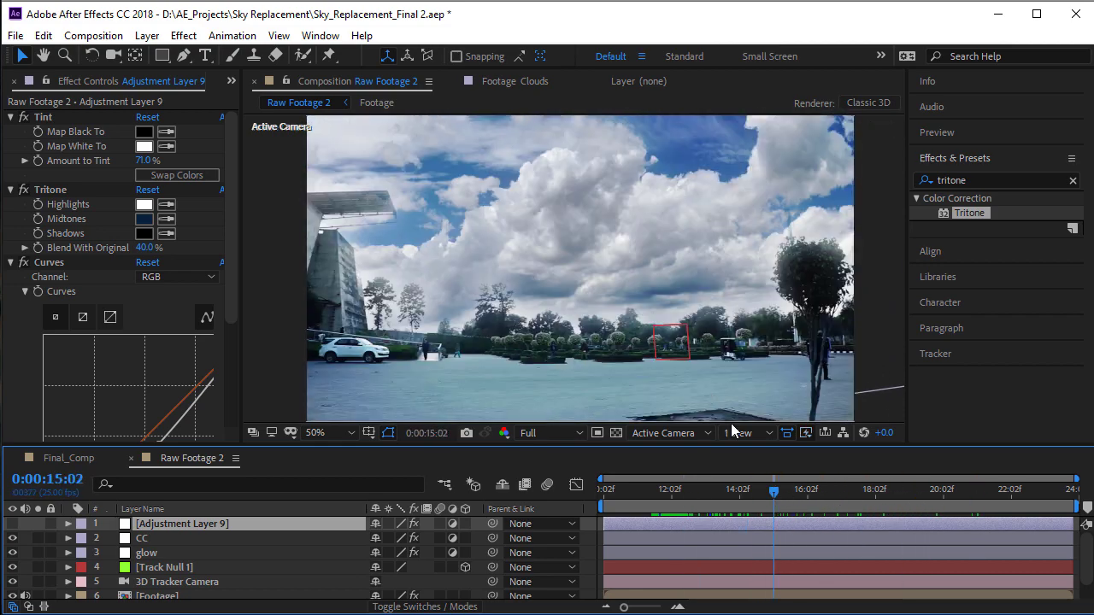
{"action": "key", "text": "slash"}
{"action": "scroll", "coordinate": [448, 295], "scroll_direction": "down", "scroll_amount": 1}
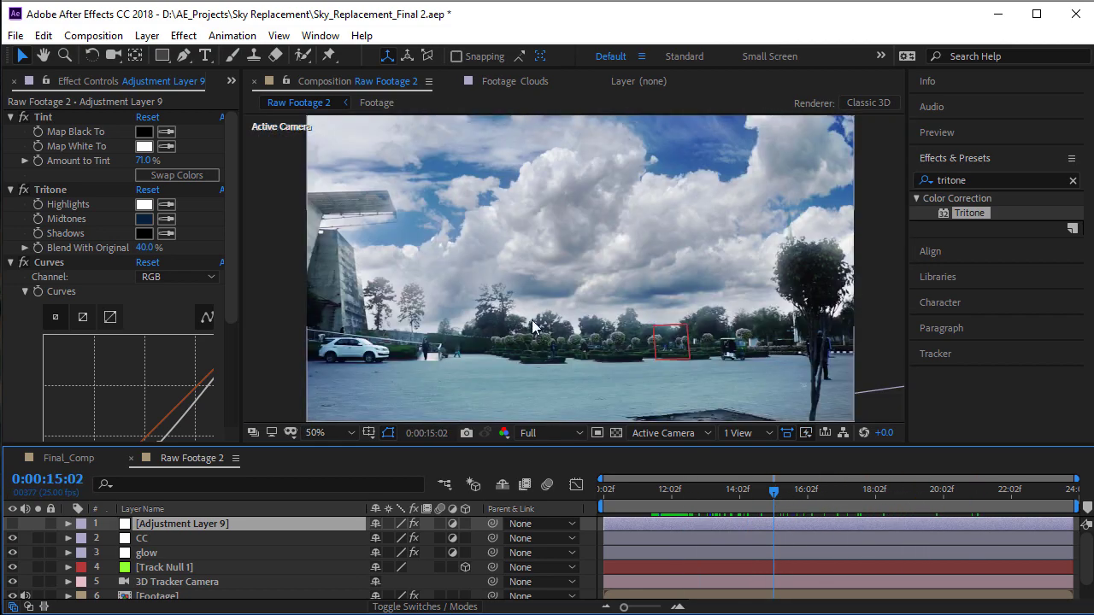
{"action": "scroll", "coordinate": [493, 319], "scroll_direction": "up", "scroll_amount": 1}
{"action": "scroll", "coordinate": [539, 331], "scroll_direction": "down", "scroll_amount": 1}
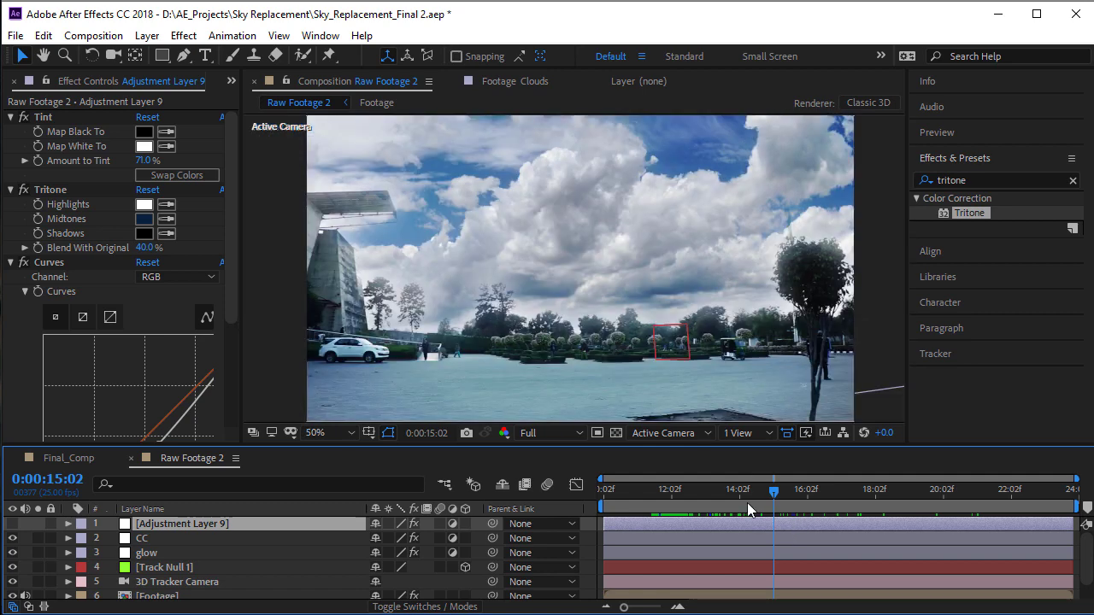
{"action": "left_click_drag", "start_coordinate": [746, 502], "coordinate": [773, 509]}
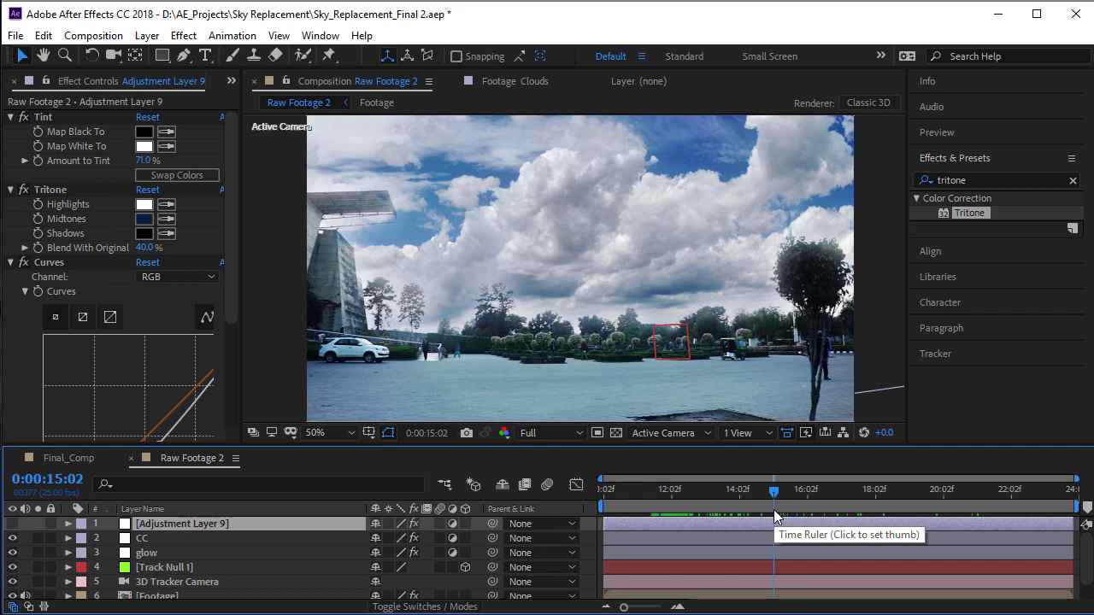
{"action": "left_click_drag", "start_coordinate": [705, 489], "coordinate": [768, 500]}
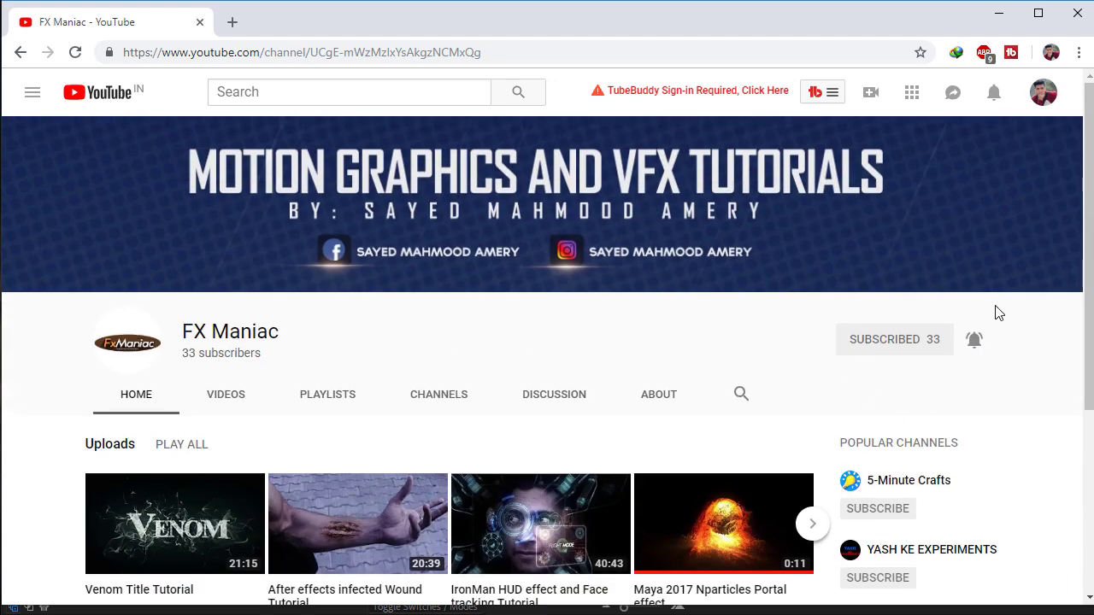
Switch to the browser and look over the uploads on the FX Maniac YouTube channel page
{"action": "scroll", "coordinate": [432, 439], "scroll_direction": "down", "scroll_amount": 3}
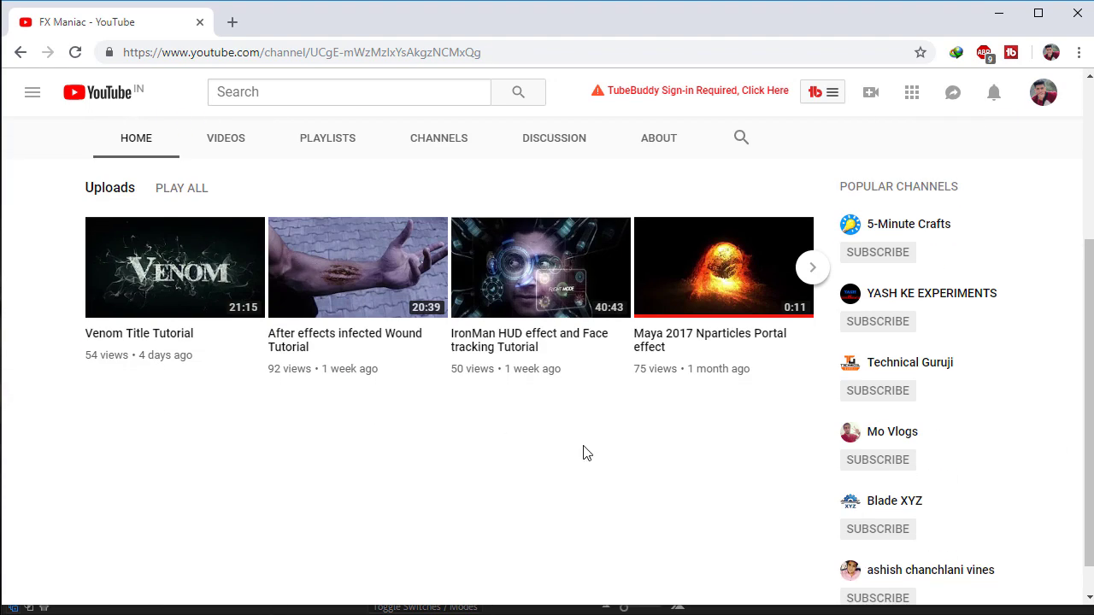
{"action": "scroll", "coordinate": [589, 449], "scroll_direction": "up", "scroll_amount": 3}
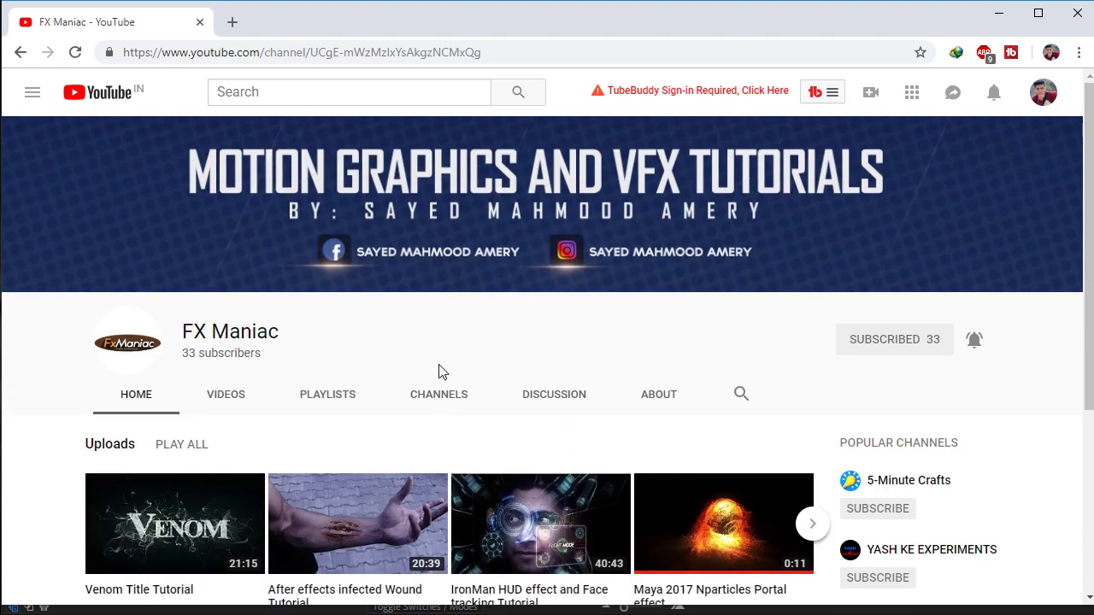
{"action": "scroll", "coordinate": [430, 365], "scroll_direction": "down", "scroll_amount": 2}
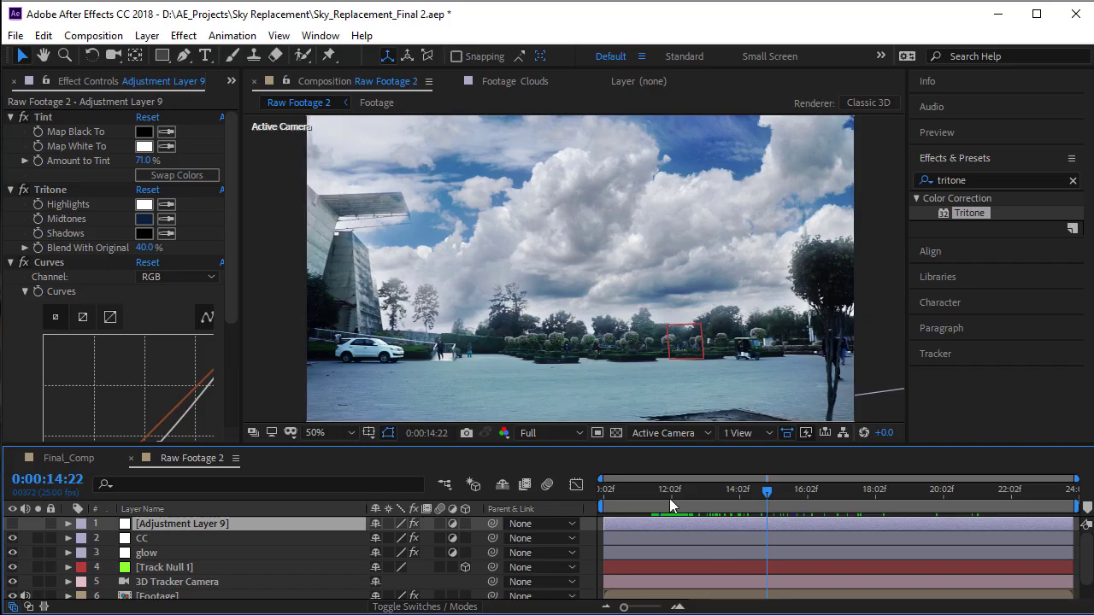
Switch back to After Effects and view the composition at 0:00:13:11
{"action": "left_click", "coordinate": [674, 494]}
{"action": "left_click", "coordinate": [717, 503]}
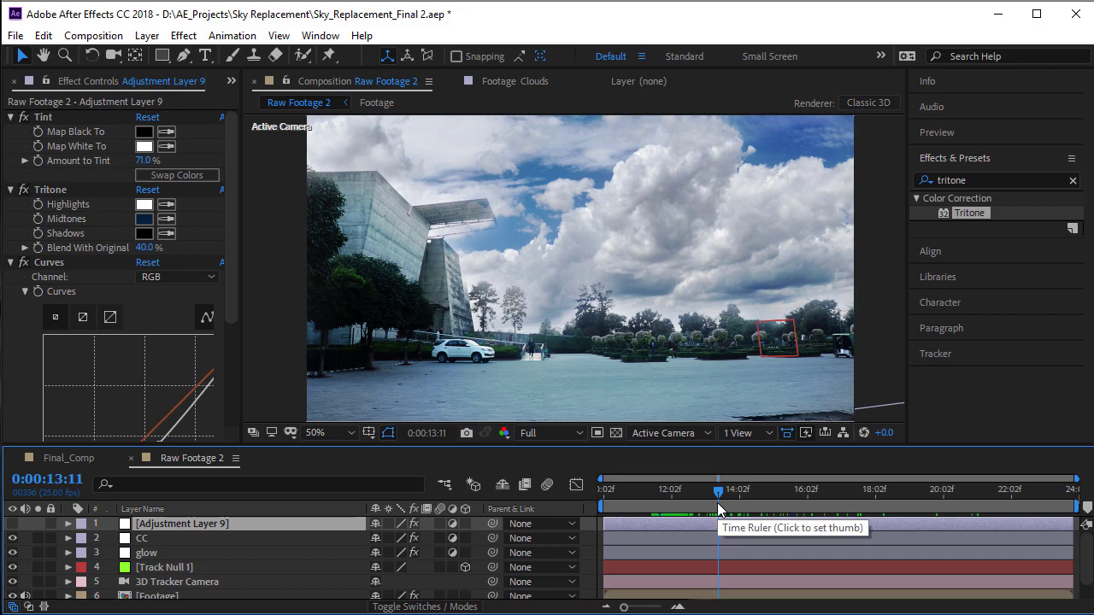